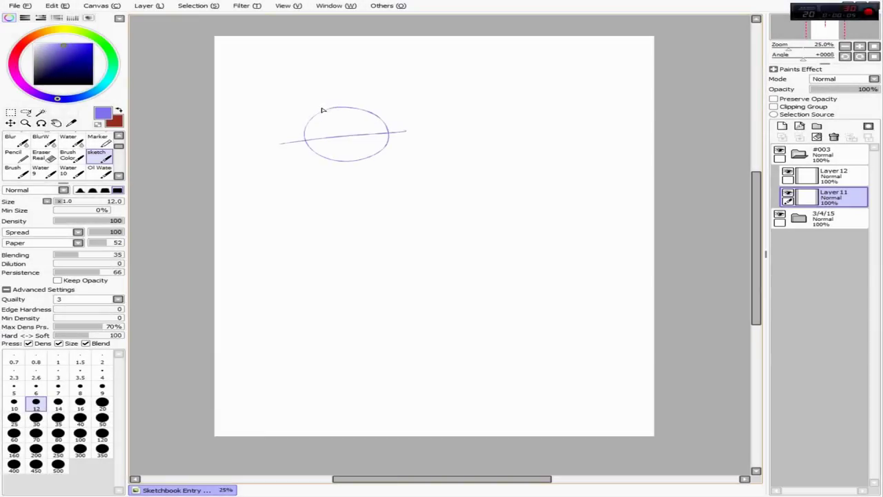
- Draw a vertical head guide line, then switch to Layer 12 in dark red and trim the stroke's left end
mouse_move(315, 109)
mouse_down()
mouse_move(322, 178)
mouse_move(301, 215)
mouse_move(451, 209)
mouse_up()
click(833, 173)
key(x)
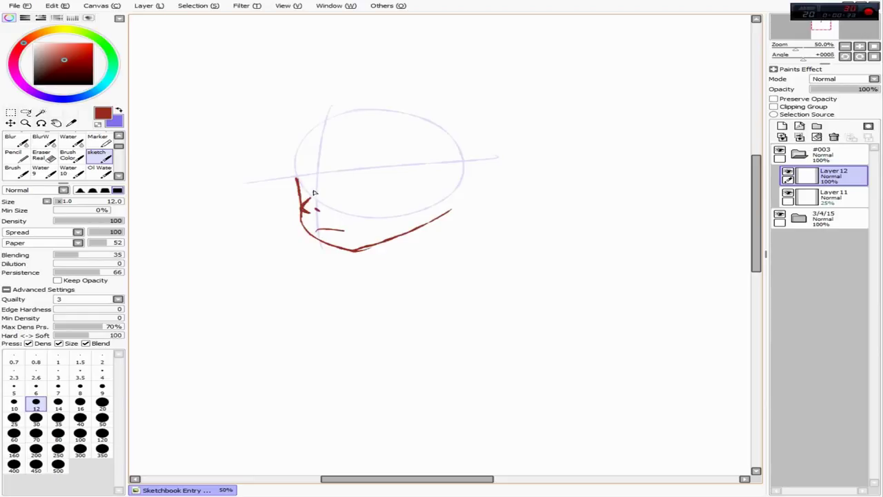
key(e)
mouse_move(306, 202)
mouse_down()
mouse_move(330, 232)
mouse_move(283, 200)
mouse_up()
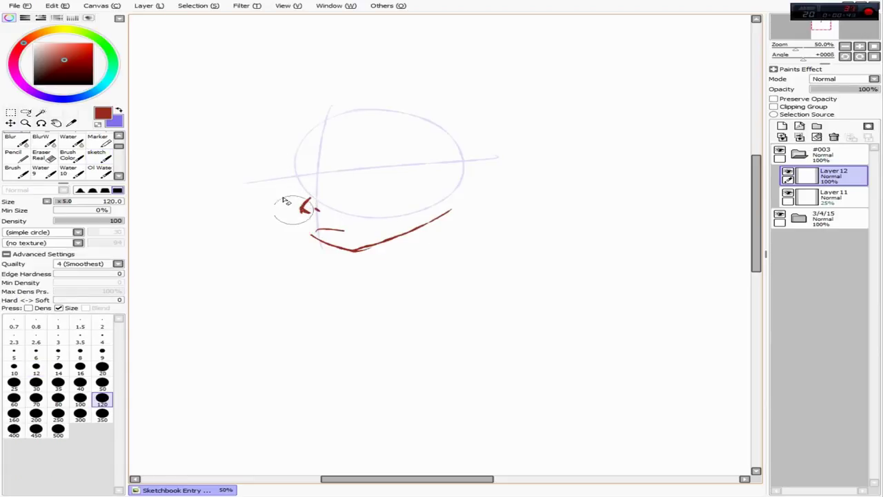
key(h)
key(h)
- Add small dark red strokes to the face, mirroring the view to check proportions
mouse_move(400, 169)
mouse_down()
mouse_move(426, 182)
mouse_move(435, 171)
mouse_up()
drag(332, 194, 366, 186)
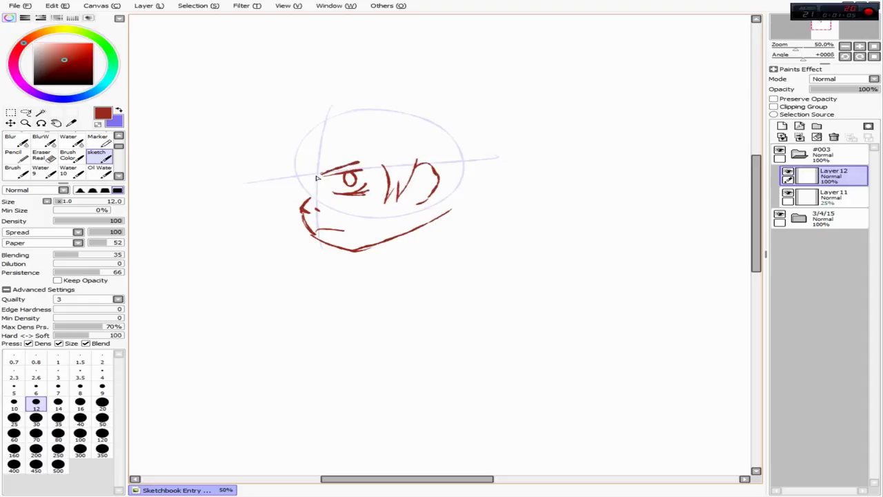
drag(302, 202, 293, 173)
key(h)
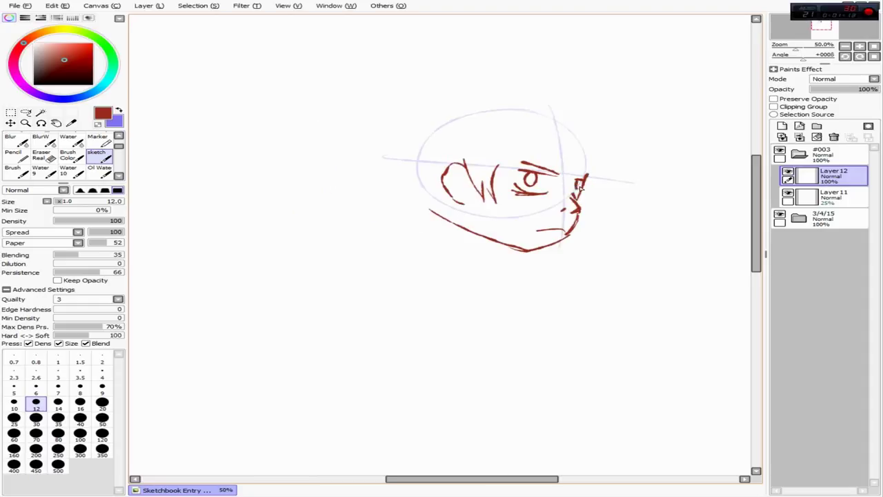
drag(581, 185, 565, 215)
key(h)
- Erase the red jaw line and try a longer curved jaw, then undo it
key(e)
mouse_move(448, 214)
mouse_down()
mouse_move(375, 241)
mouse_move(306, 248)
mouse_move(311, 207)
mouse_up()
key(e)
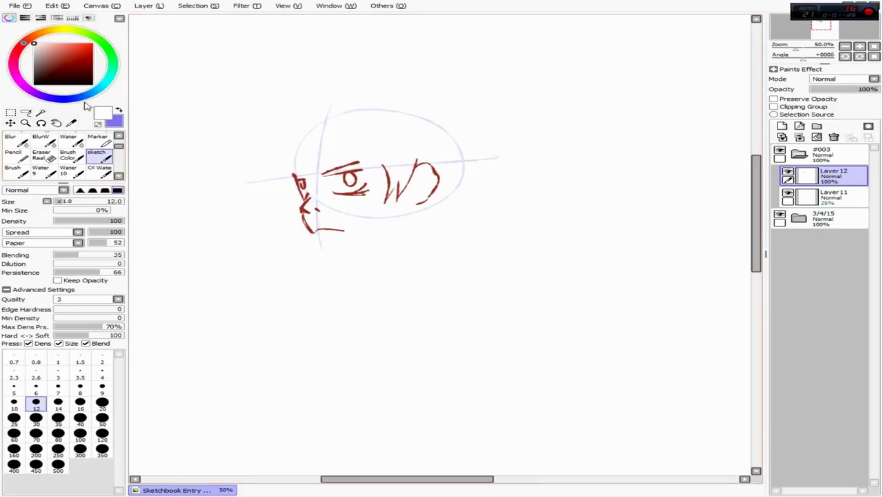
alt+click(417, 166)
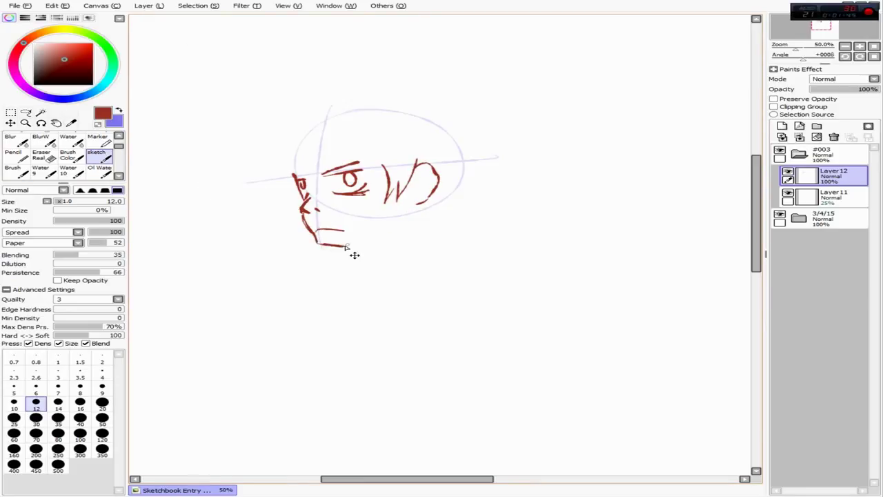
key(ctrl+z)
drag(311, 236, 381, 243)
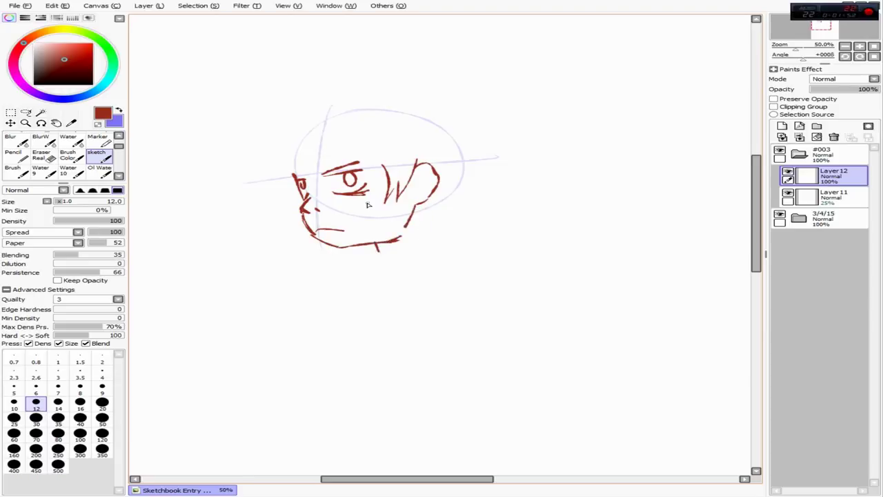
key(ctrl+z)
- Sketch hair strands at the back of the head, checking in mirrored view
key(h)
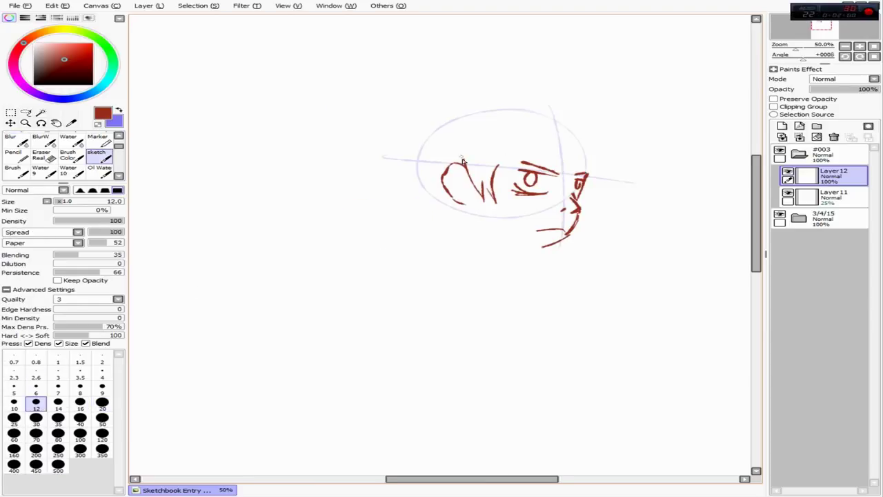
mouse_move(461, 197)
mouse_down()
mouse_move(448, 262)
mouse_move(466, 234)
mouse_move(461, 238)
mouse_up()
key(ctrl+z)
key(ctrl+z)
mouse_move(413, 164)
mouse_down()
mouse_move(413, 207)
mouse_move(420, 204)
mouse_up()
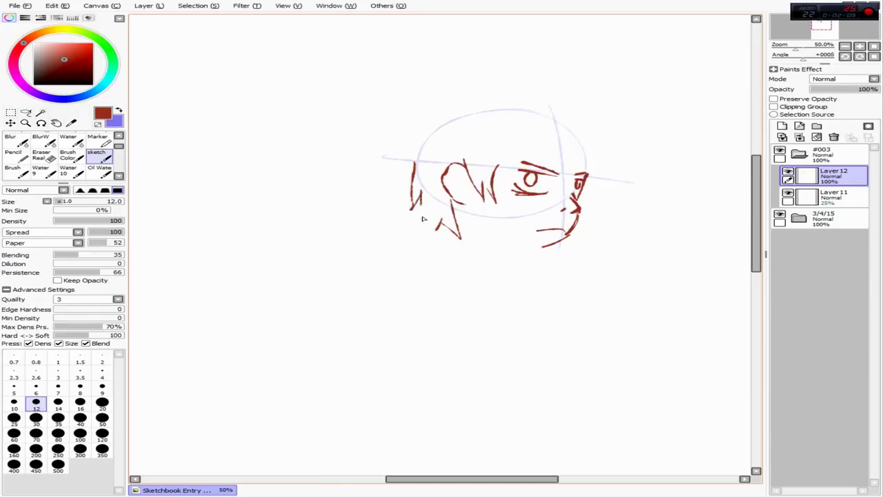
key(h)
key(ctrl+z)
- Redraw a back-of-head hair strand and erase the lower-left chin strokes
drag(466, 166, 442, 121)
key(ctrl+z)
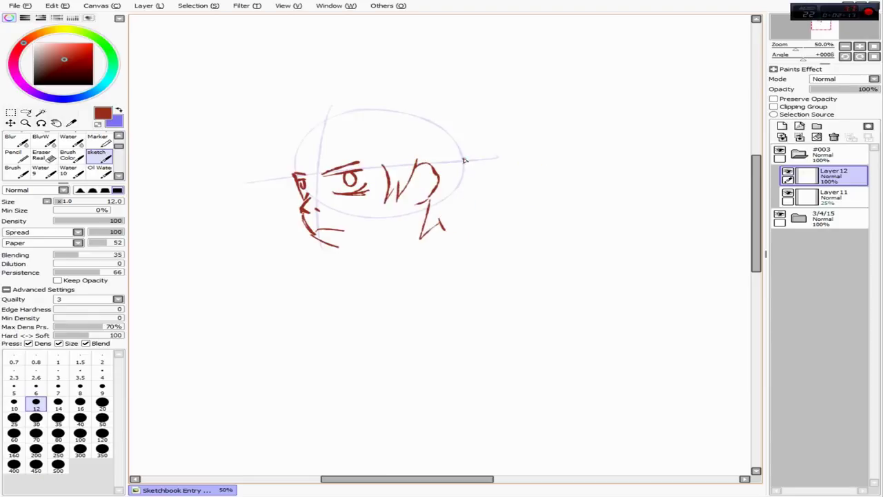
drag(465, 160, 447, 234)
key(e)
mouse_move(341, 244)
mouse_down()
mouse_move(300, 220)
mouse_move(291, 171)
mouse_up()
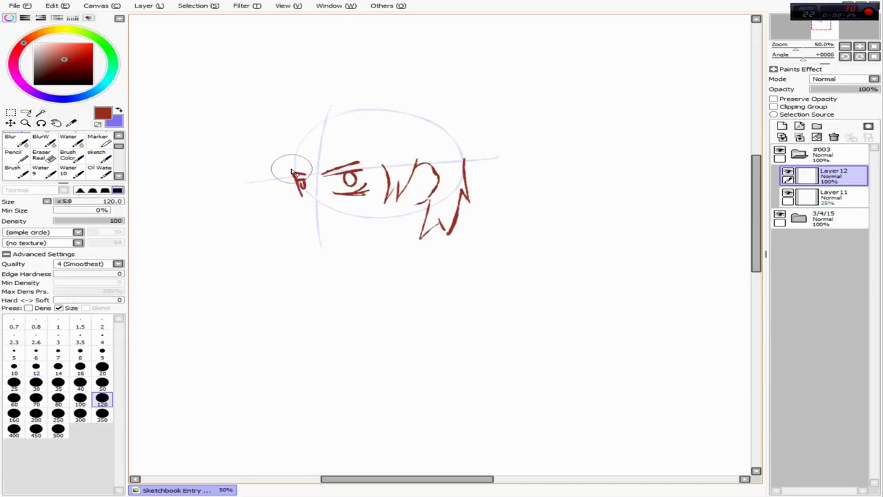
key(e)
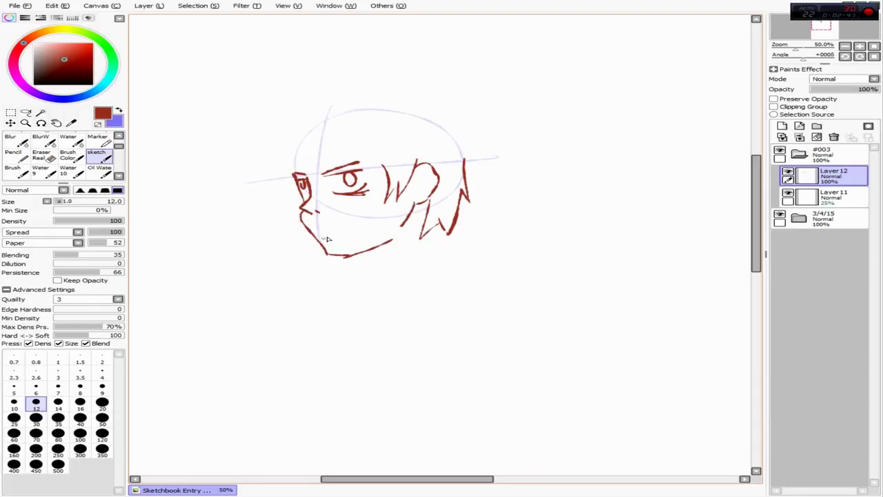
- Remove the short dash near the chin, flipping the view to check the drawing
key(h)
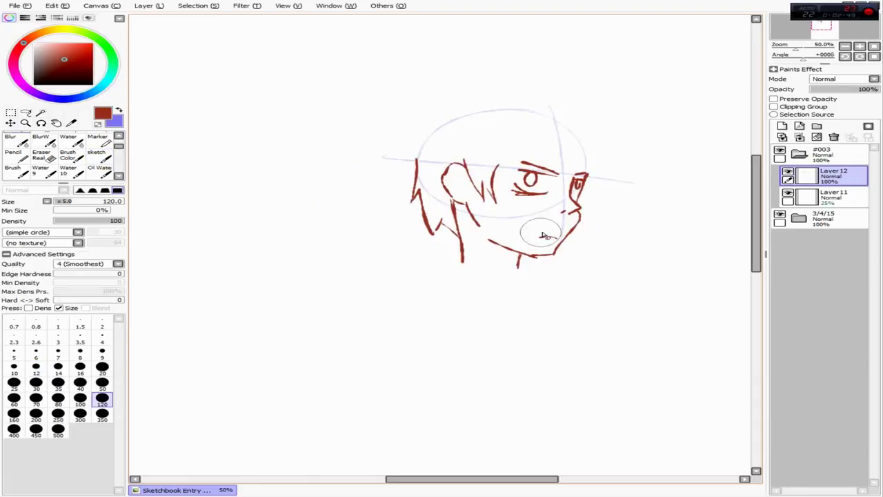
key(h)
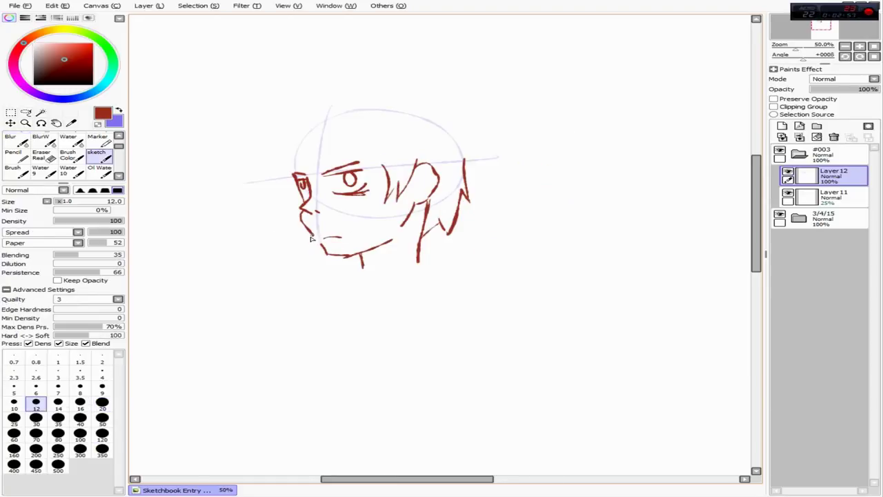
key(ctrl+z)
key(h)
key(h)
key(h)
key(h)
key(h)
key(h)
key(e)
key(h)
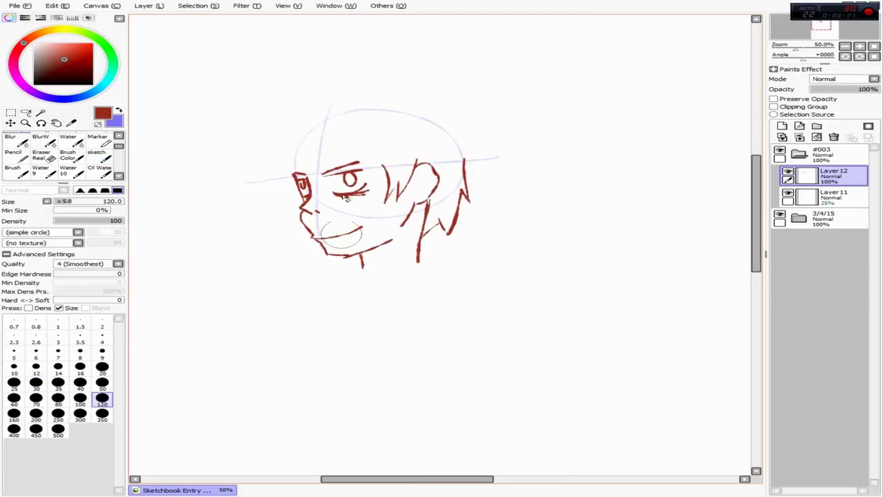
key(n)
- Draw the neck line, the collar outline and lower edge, and the shoulder line
drag(463, 256, 556, 272)
drag(440, 271, 441, 281)
drag(523, 291, 449, 278)
drag(442, 276, 407, 293)
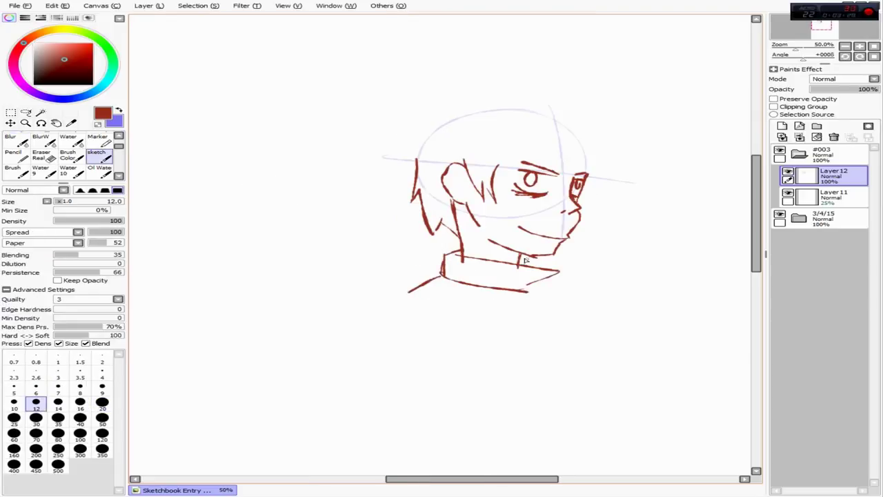
drag(523, 258, 573, 271)
- Refine the collar strokes, checking them in mirrored view
key(h)
key(ctrl+z)
key(h)
key(h)
mouse_move(556, 276)
mouse_down()
mouse_move(563, 287)
mouse_move(587, 279)
mouse_up()
key(h)
key(h)
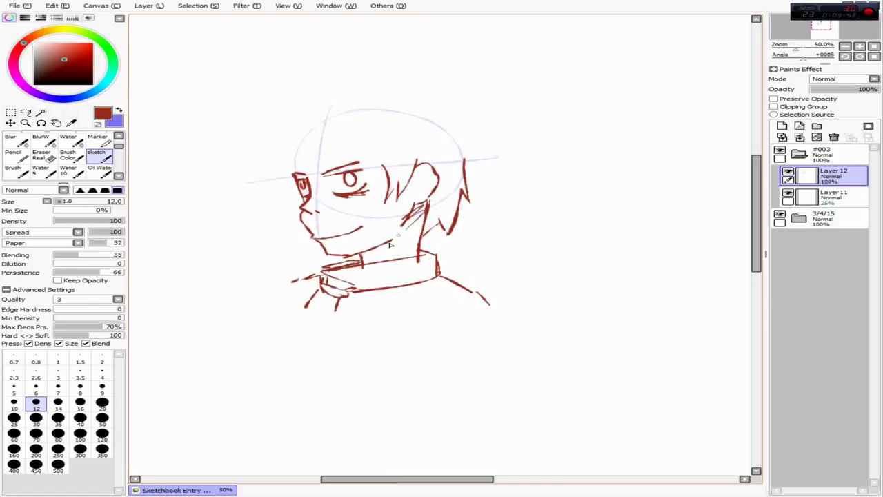
key(h)
key(h)
- Draw the brow fringe and zigzag spiky hair across the top of the head
drag(281, 171, 384, 163)
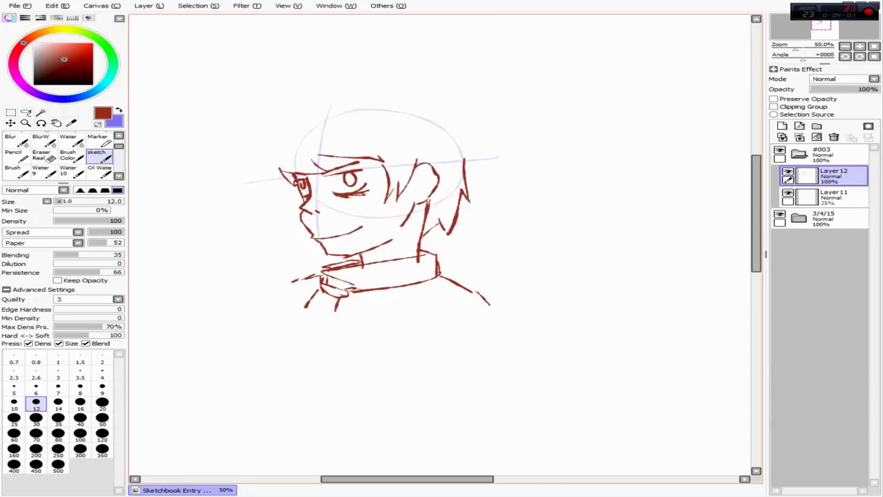
mouse_move(282, 171)
mouse_down()
mouse_move(276, 117)
mouse_move(369, 90)
mouse_up()
key(ctrl+z)
drag(257, 129, 337, 86)
drag(319, 87, 434, 103)
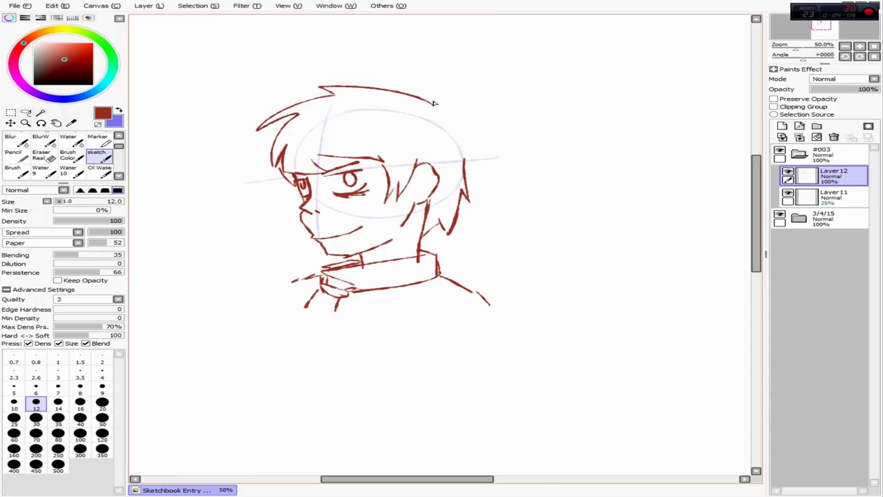
- Check the hair in mirrored view and return to the sketch brush
key(h)
key(h)
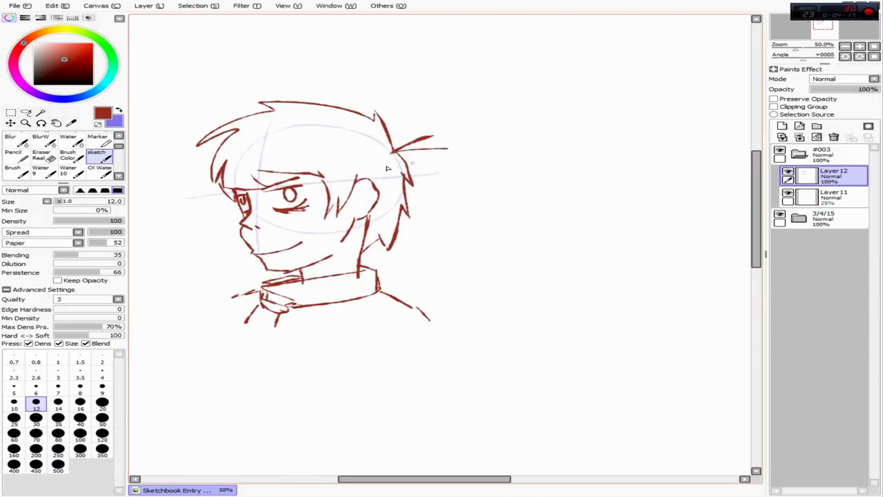
key(h)
key(h)
key(e)
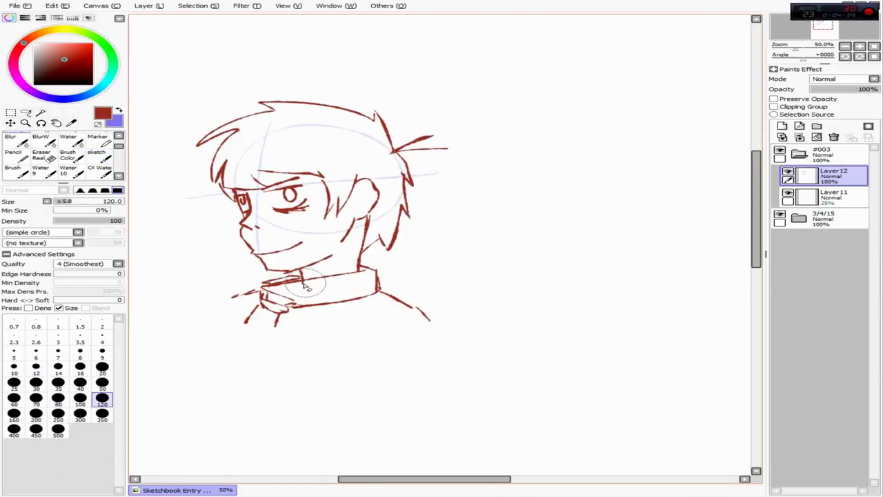
key(n)
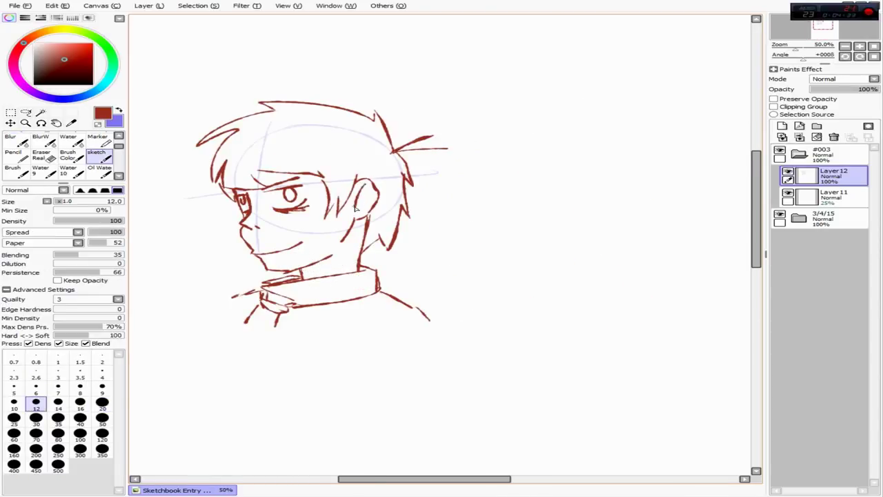
scroll(414, 217, down, 2)
scroll(476, 262, up, 2)
- Create a new layer folder above #003 named #004
click(820, 155)
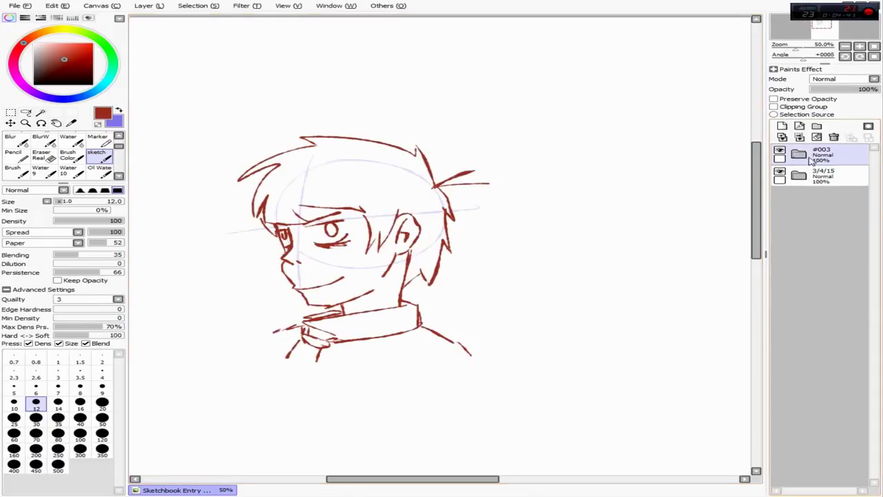
click(816, 126)
double_click(821, 153)
text(#004)
key(Return)
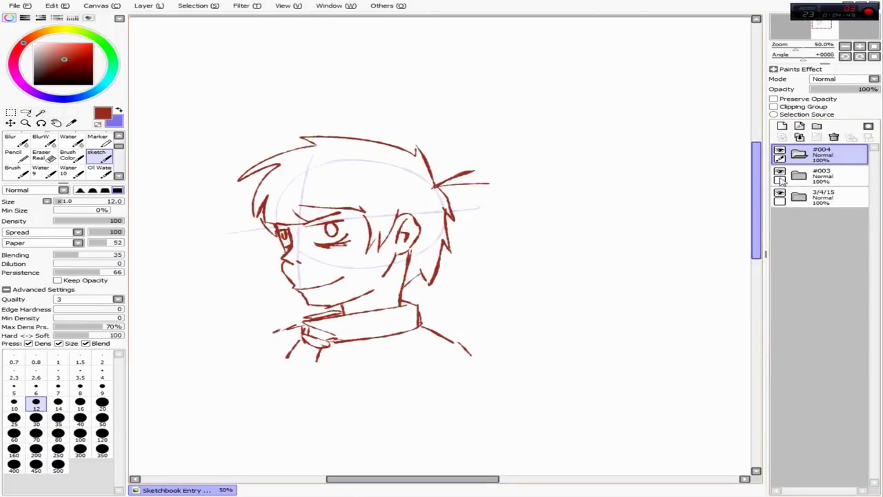
- Add two layers inside #004 and select Layer 13 with the blue guide colour
click(798, 176)
click(782, 126)
click(781, 126)
key(x)
scroll(612, 232, down, 2)
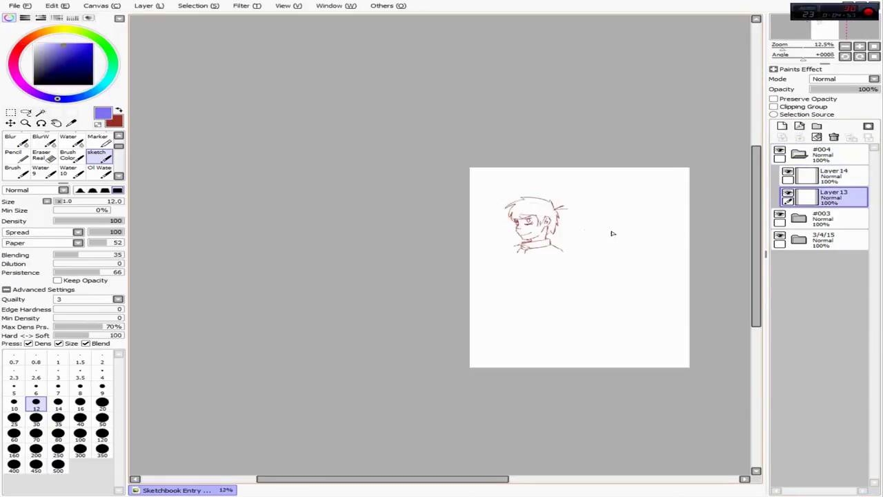
scroll(585, 182, up, 1)
- Draw a blue guide circle with vertical centre line, eye line and jaw curve
drag(594, 172, 591, 173)
drag(592, 167, 609, 221)
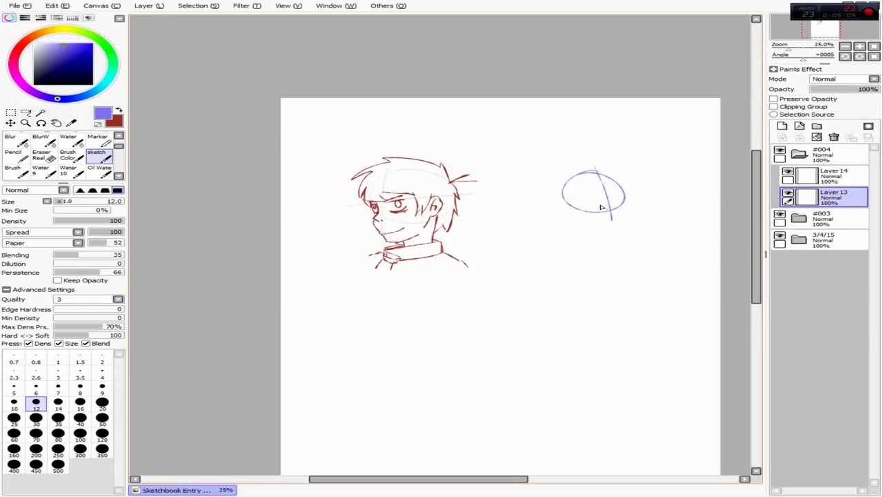
drag(550, 201, 647, 188)
scroll(621, 169, up, 1)
scroll(622, 169, up, 3)
drag(627, 241, 529, 332)
- Switch to dark red and fade the guide layer's opacity to 15%
key(x)
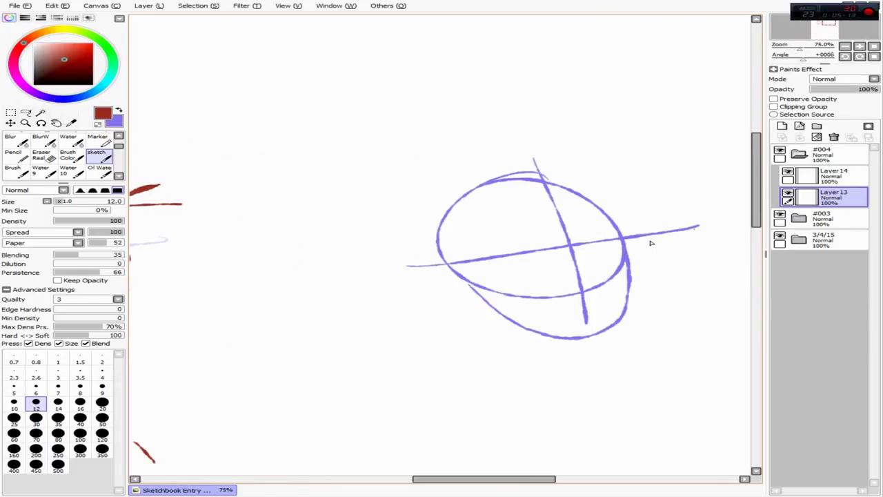
drag(871, 89, 829, 89)
click(828, 176)
drag(581, 324, 604, 308)
- On Layer 14, draw the first red strokes: an eye, a dot and a brow
click(584, 284)
click(831, 197)
drag(830, 89, 821, 89)
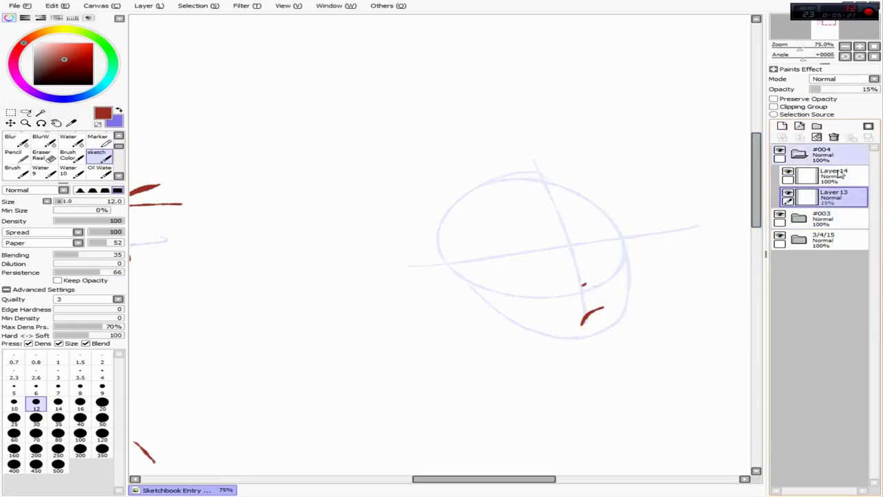
click(832, 176)
mouse_move(510, 263)
mouse_down()
mouse_move(551, 256)
mouse_move(538, 249)
mouse_move(537, 274)
mouse_up()
- Redraw the eyes: one round and one almond-shaped, with filled pupils and a brow
key(ctrl+z)
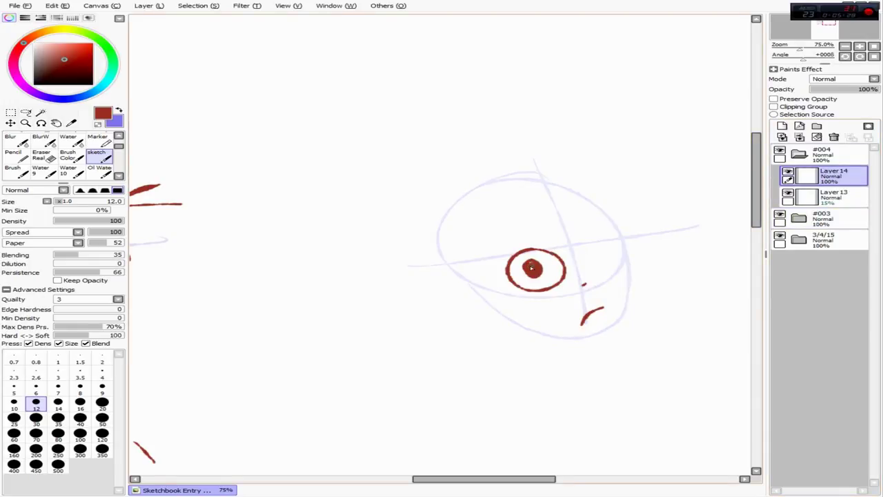
drag(501, 238, 543, 232)
drag(588, 262, 601, 263)
drag(585, 254, 620, 233)
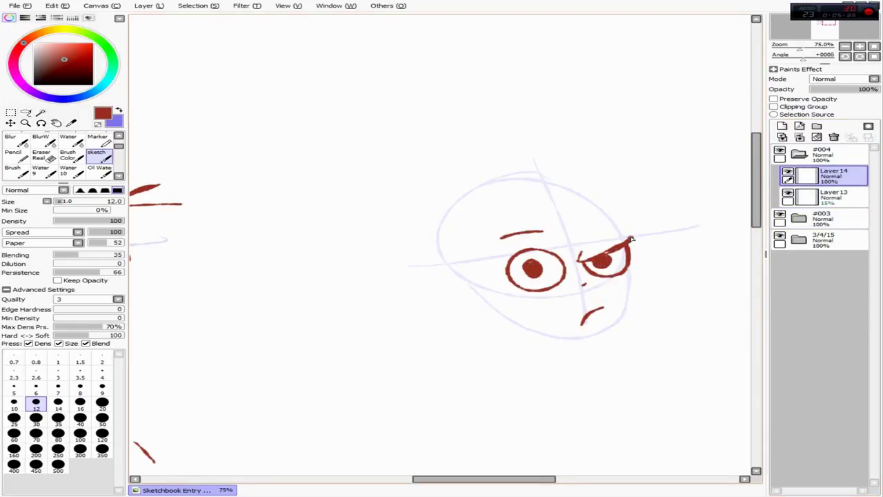
key(h)
key(h)
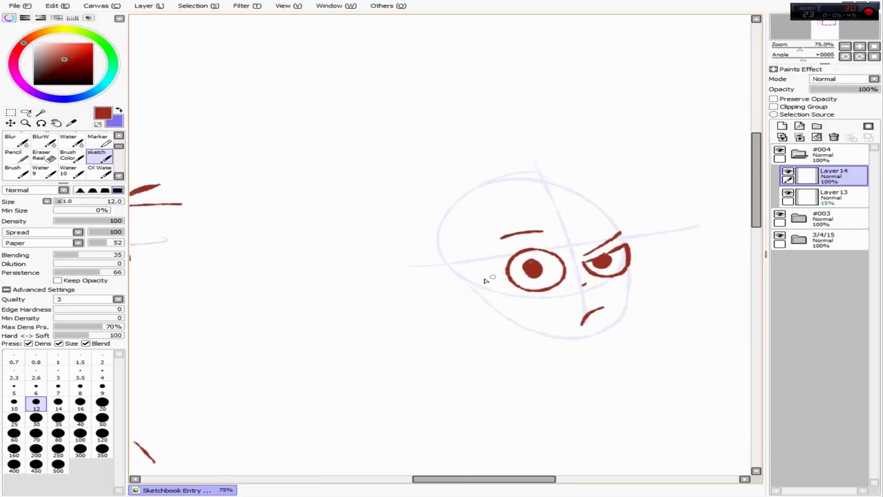
- Draw the cheek and jaw line down to the chin, then add the ear beside it
drag(625, 245, 563, 343)
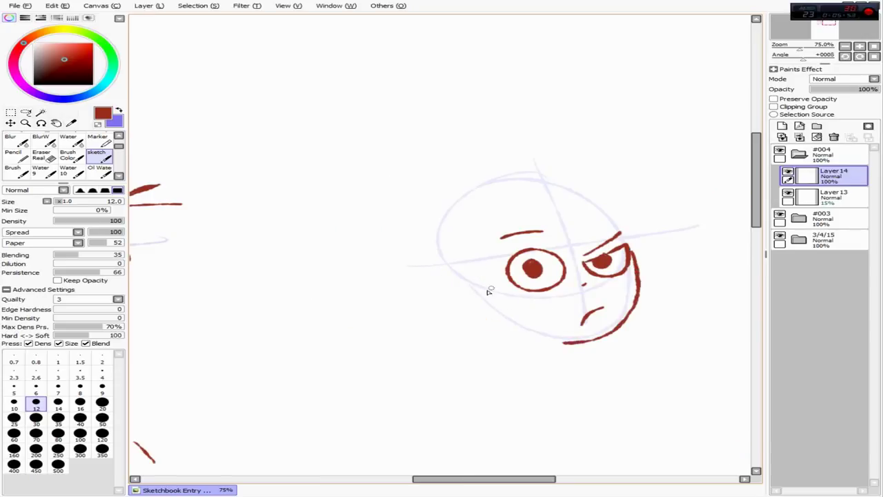
key(h)
drag(414, 274, 387, 317)
drag(399, 263, 387, 298)
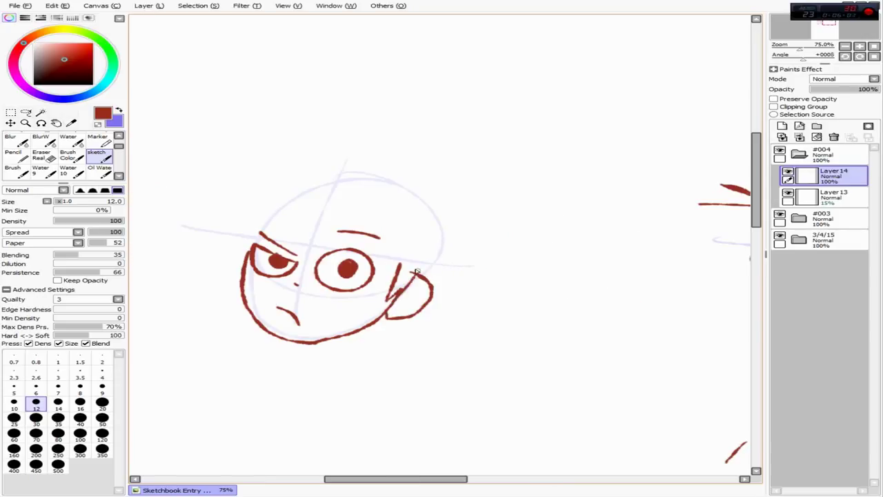
key(h)
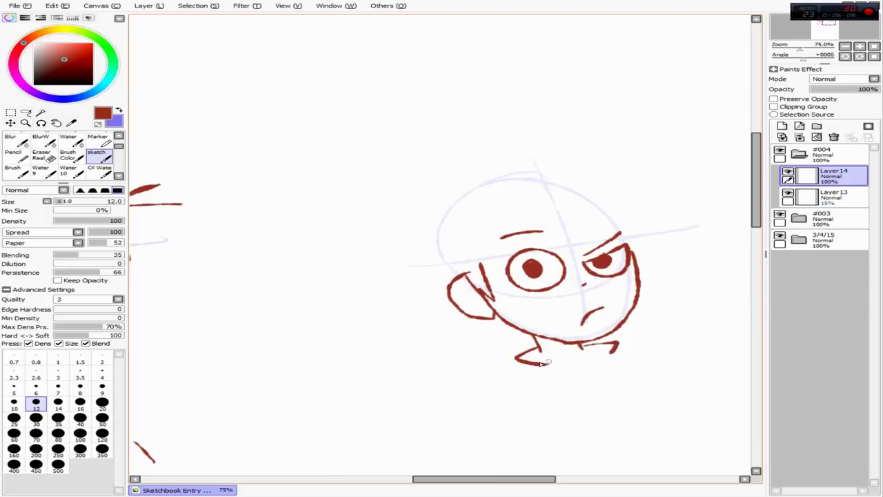
- Draw the collar line under the neck and both shoulder curves
mouse_move(600, 353)
mouse_down()
mouse_move(535, 360)
mouse_move(481, 395)
mouse_up()
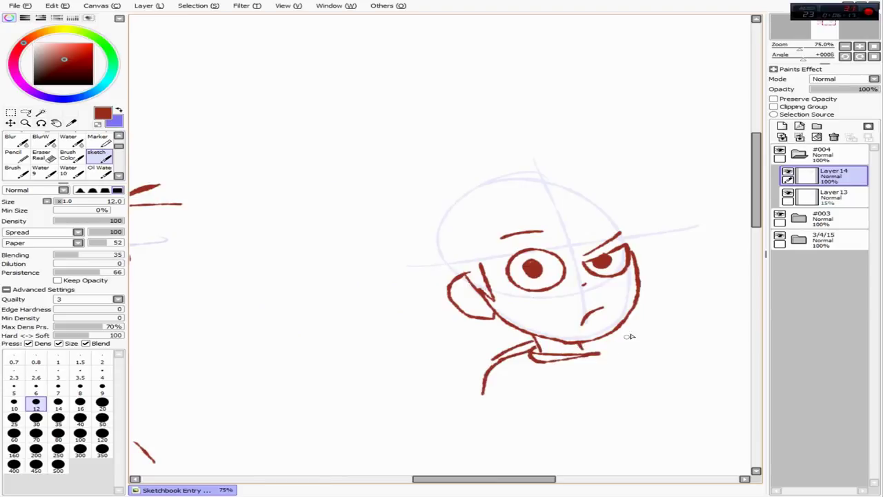
drag(625, 338, 695, 345)
key(ctrl+z)
mouse_move(632, 341)
mouse_down()
mouse_move(683, 358)
mouse_move(601, 354)
mouse_up()
key(h)
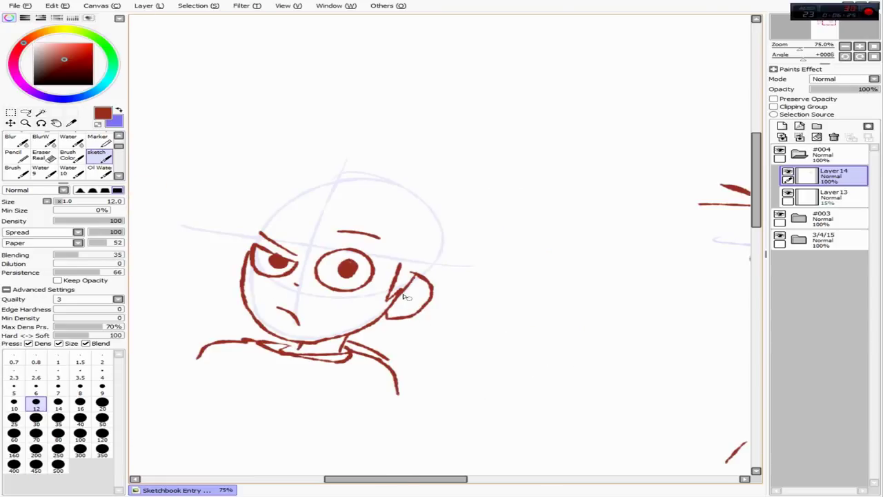
key(h)
- Erase the stray part of the ear stroke with the eraser
key(e)
drag(483, 302, 472, 312)
key(b)
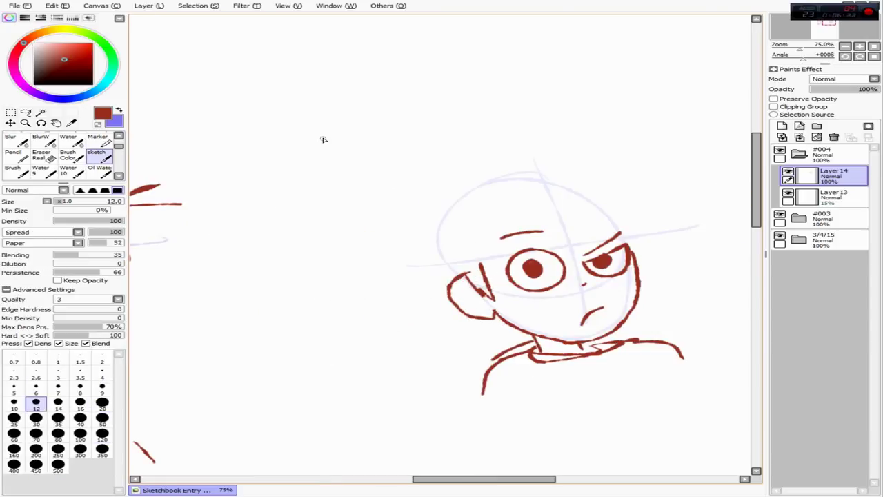
key(h)
- Draw jagged hair across the forehead and down the right side of the head
key(h)
mouse_move(442, 276)
mouse_down()
mouse_move(604, 176)
mouse_move(555, 173)
mouse_up()
key(ctrl+z)
key(ctrl+z)
drag(482, 262, 550, 226)
key(ctrl+z)
mouse_move(483, 257)
mouse_down()
mouse_move(579, 220)
mouse_move(641, 257)
mouse_up()
drag(631, 227, 645, 276)
key(h)
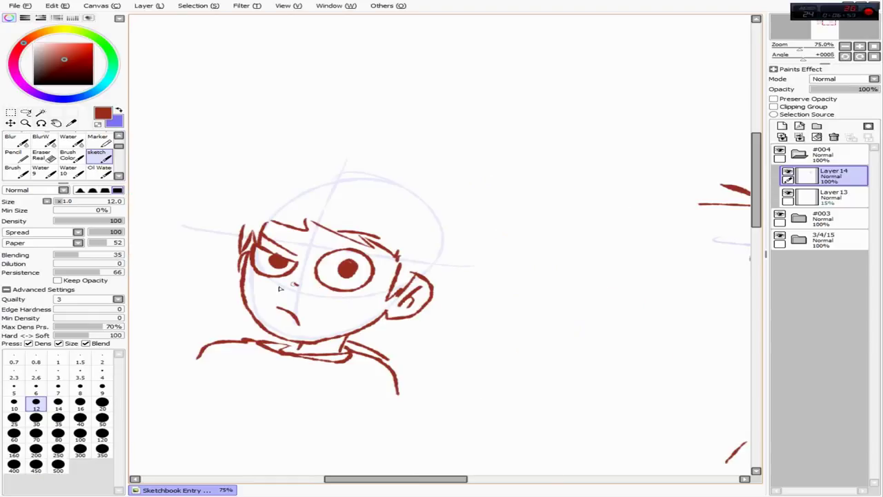
- Add collar folds and shoulder strokes, trimming the shoulder's right end
key(h)
drag(661, 336, 628, 382)
mouse_move(635, 339)
mouse_down()
mouse_move(599, 388)
mouse_move(552, 390)
mouse_up()
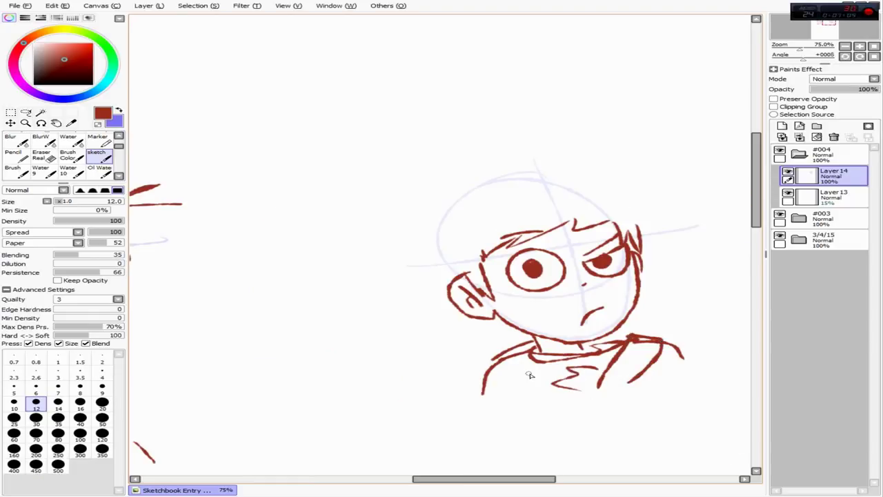
key(h)
key(h)
key(h)
key(h)
key(e)
drag(686, 345, 649, 345)
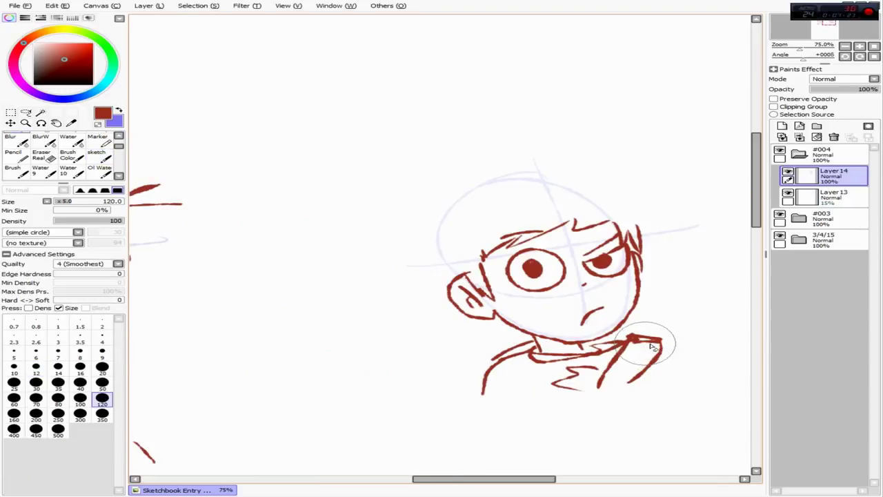
key(n)
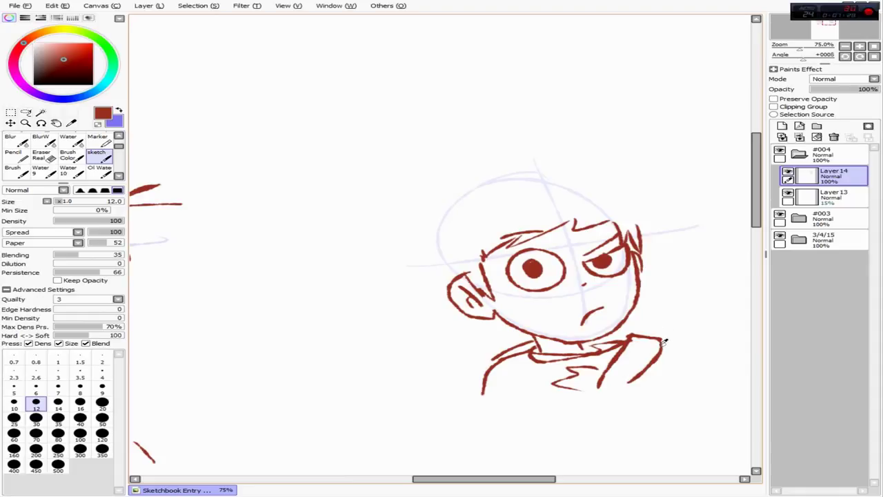
key(h)
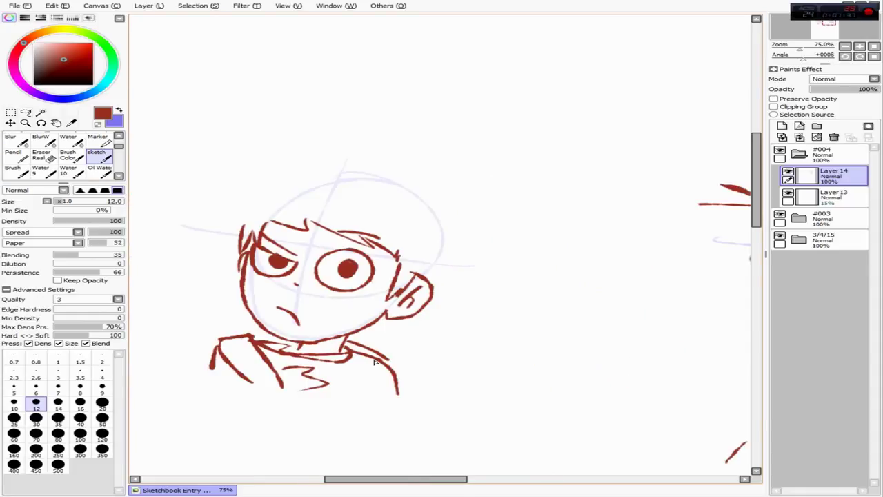
key(h)
- Redraw the right shoulder end and the hair and brow near the right eye
key(e)
key(n)
drag(648, 342, 677, 361)
key(h)
key(h)
key(e)
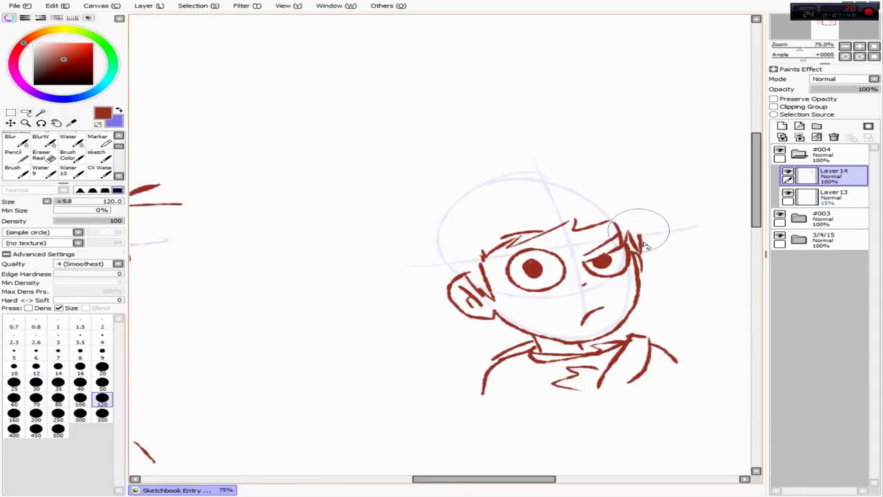
drag(611, 245, 662, 256)
key(n)
drag(621, 228, 662, 248)
key(h)
- Try hair strokes up the left side and across the top, then erase them
key(h)
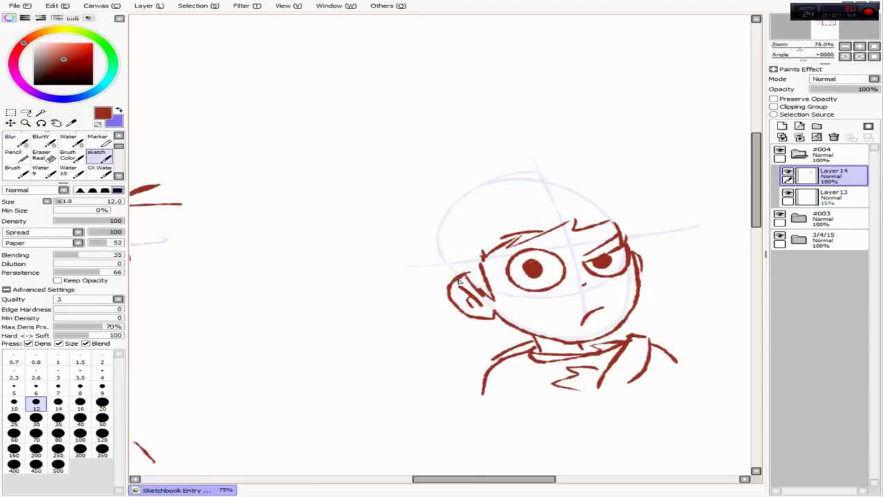
drag(454, 282, 460, 209)
mouse_move(452, 253)
mouse_down()
mouse_move(469, 227)
mouse_move(562, 183)
mouse_move(486, 183)
mouse_move(593, 196)
mouse_move(638, 221)
mouse_up()
key(ctrl+z)
key(h)
key(h)
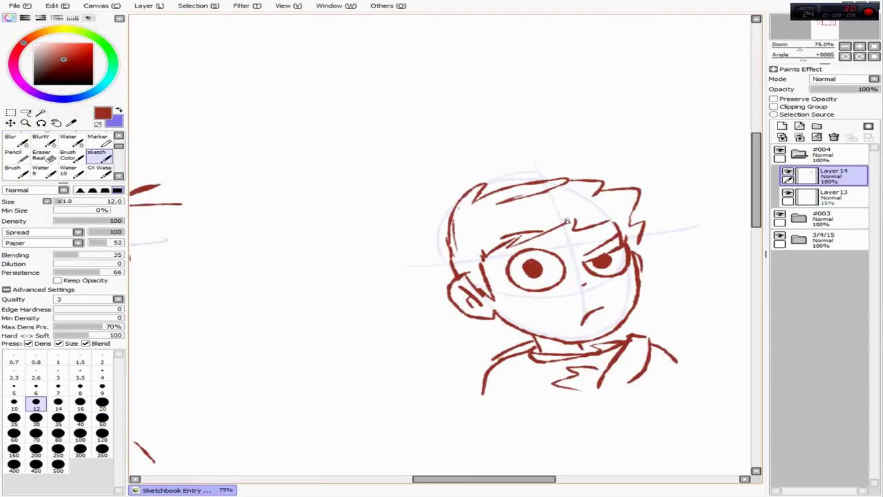
key(e)
mouse_move(621, 183)
mouse_down()
mouse_move(483, 193)
mouse_move(442, 255)
mouse_up()
key(n)
drag(501, 335, 510, 336)
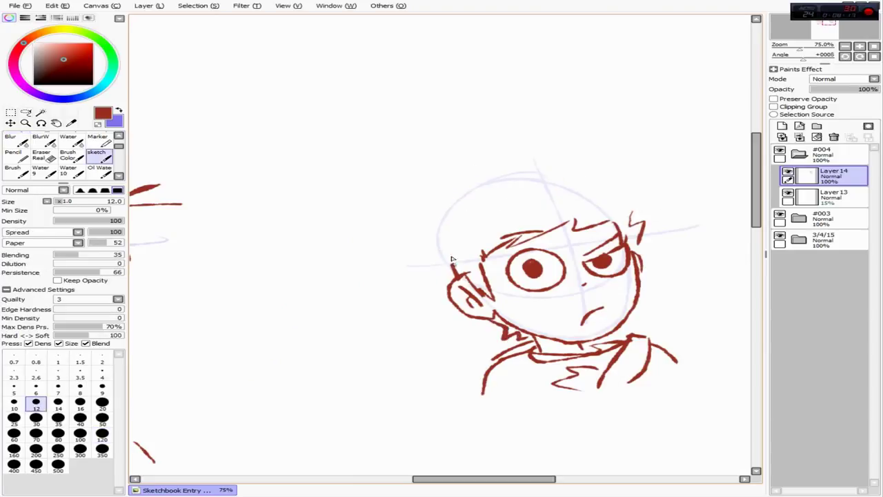
key(ctrl+z)
- Draw the left head outline and spiky hair across the top of the head
mouse_move(452, 259)
mouse_down()
mouse_move(450, 222)
mouse_move(517, 182)
mouse_up()
drag(475, 215, 554, 192)
key(ctrl+z)
mouse_move(493, 200)
mouse_down()
mouse_move(602, 169)
mouse_move(643, 245)
mouse_up()
key(h)
drag(347, 190, 268, 218)
mouse_move(410, 206)
mouse_down()
mouse_move(364, 223)
mouse_move(486, 216)
mouse_up()
key(h)
- Add two hair strokes across the forehead, discarding the trial collar hatching
drag(514, 218, 550, 210)
drag(493, 349, 504, 346)
key(ctrl+z)
key(ctrl+z)
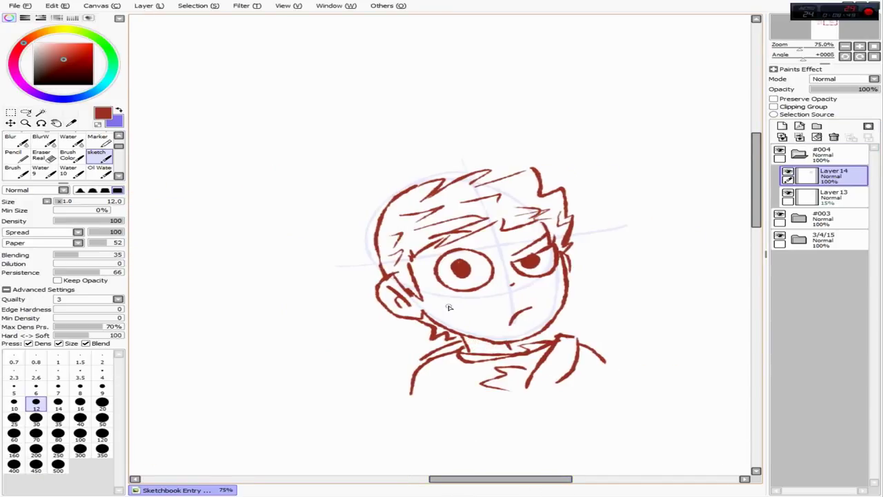
scroll(448, 308, down, 3)
- Create a new layer folder named #005
scroll(441, 300, down, 1)
click(816, 125)
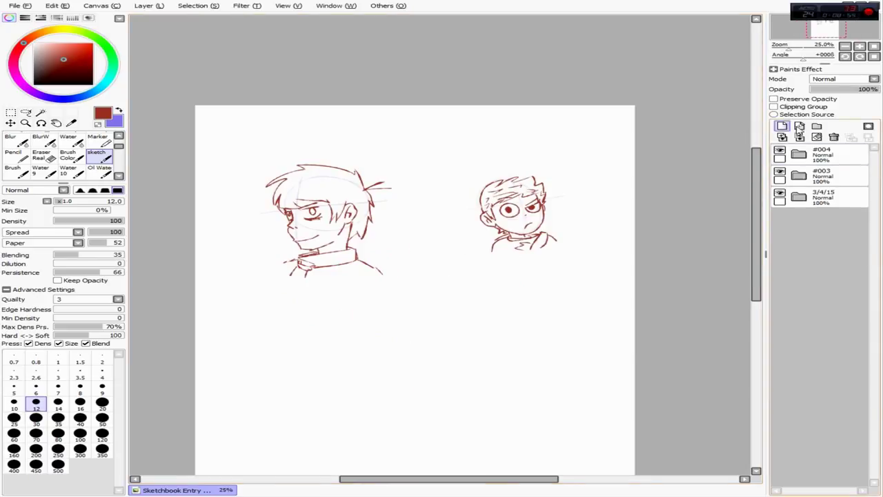
double_click(821, 153)
text(#005)
key(Return)
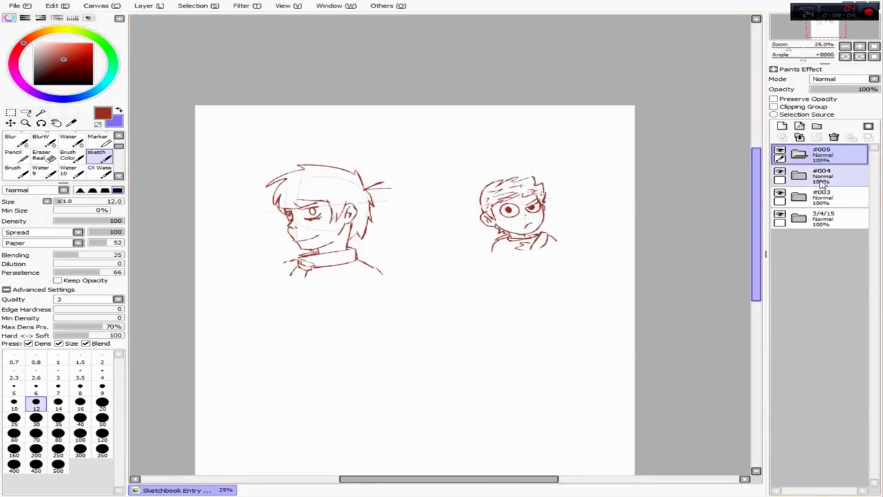
- Hide the #004 and #003 sketches and add a new layer in #005 with blue colour
click(779, 193)
click(780, 171)
click(781, 126)
key(x)
scroll(414, 276, down, 2)
- Sketch the blue head circle, teardrop body and a small oval hand
mouse_move(290, 104)
mouse_down()
mouse_move(284, 128)
mouse_move(323, 133)
mouse_up()
key(ctrl+z)
drag(274, 164, 368, 152)
mouse_move(303, 131)
mouse_down()
mouse_move(313, 183)
mouse_move(340, 186)
mouse_move(383, 254)
mouse_up()
drag(295, 193, 297, 204)
- Draw the two legs and feet, then fade the blue rough layer to 19% opacity
drag(344, 258, 377, 374)
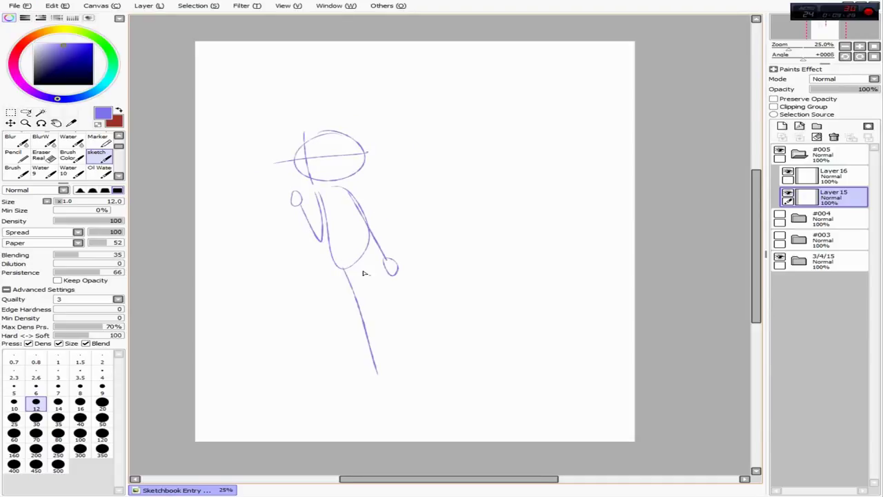
mouse_move(358, 261)
mouse_down()
mouse_move(326, 378)
mouse_move(298, 368)
mouse_up()
drag(377, 374, 386, 381)
key(h)
drag(876, 89, 823, 89)
click(846, 177)
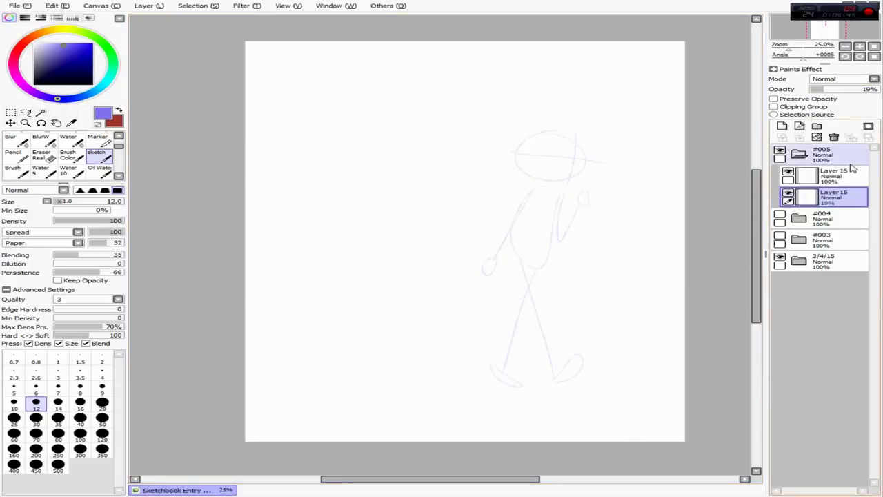
- Switch back to red and draw the smiling mouth, cheek mark and nose dot
key(h)
key(x)
scroll(276, 151, up, 4)
drag(430, 243, 400, 260)
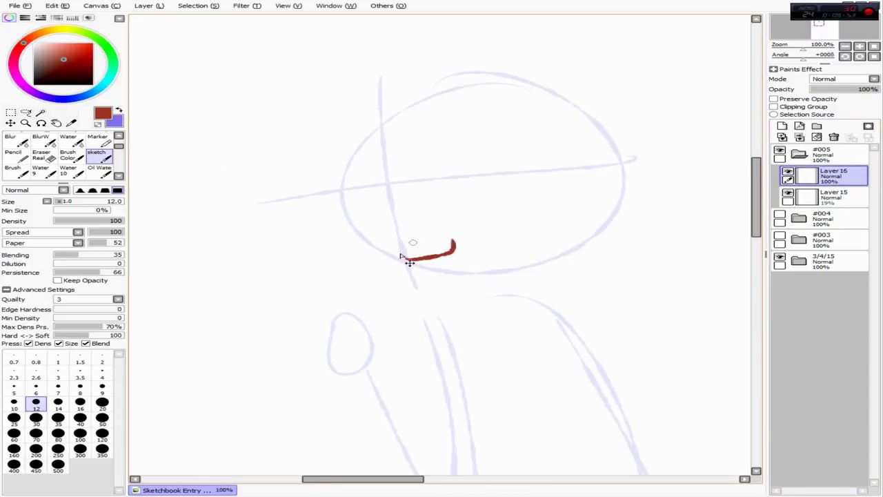
drag(376, 207, 366, 240)
click(385, 234)
key(h)
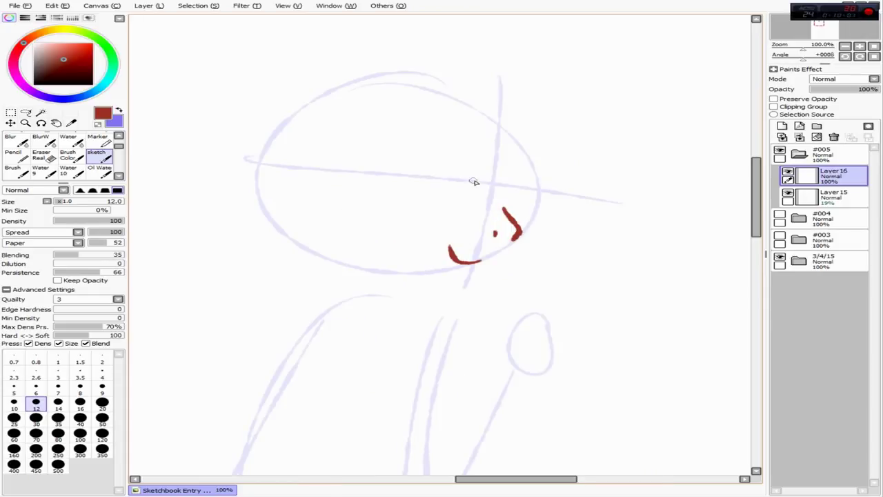
- Draw both eye circles with lid lines and hatched pupils
drag(474, 181, 448, 216)
mouse_move(531, 192)
mouse_down()
mouse_move(557, 233)
mouse_move(519, 231)
mouse_up()
key(h)
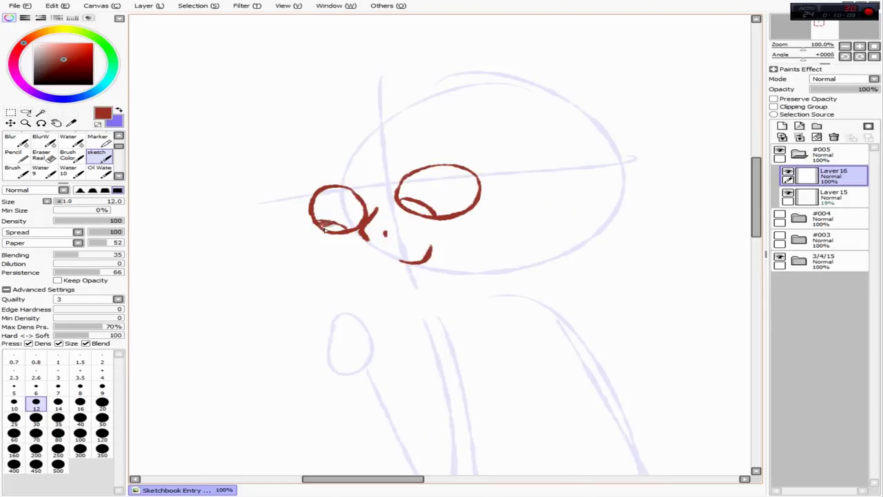
drag(311, 215, 356, 222)
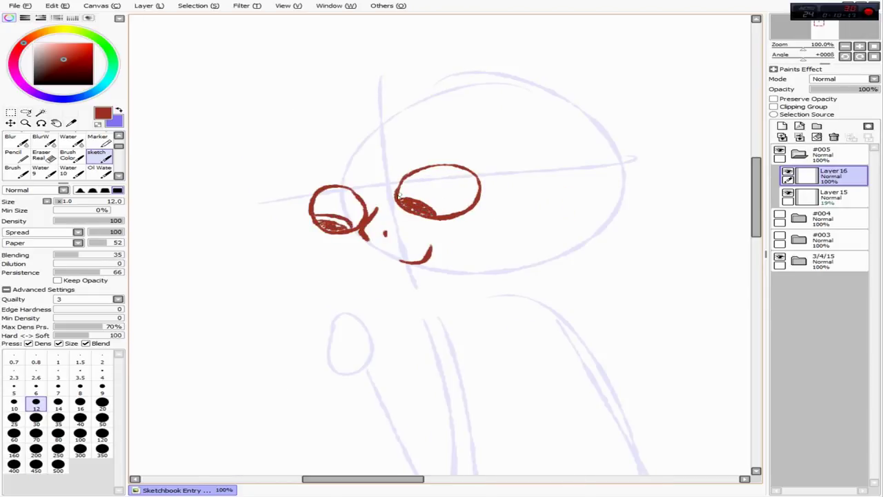
drag(397, 196, 448, 219)
drag(399, 141, 461, 142)
key(ctrl+z)
- Add the eyebrows above the eyes
drag(405, 156, 419, 160)
drag(445, 147, 448, 155)
key(h)
drag(531, 173, 558, 171)
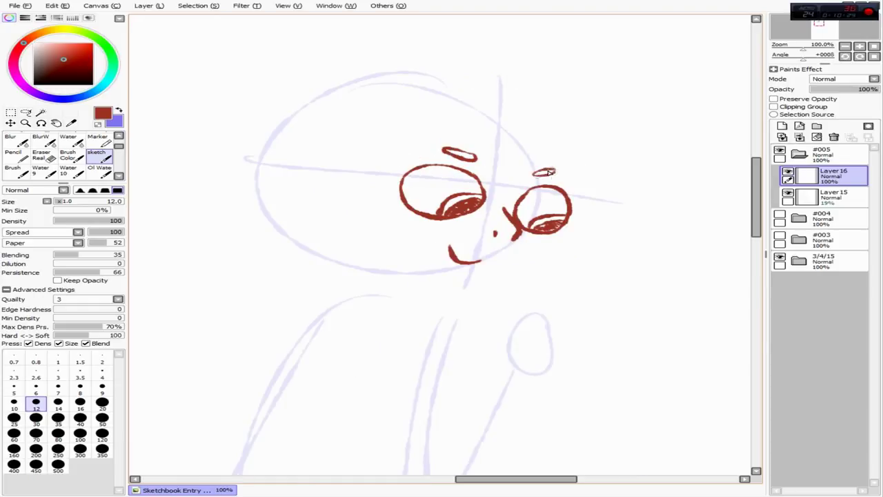
key(h)
- Fade the blue rough layer to 7% and move the face drawing to the right
click(833, 197)
drag(823, 89, 816, 89)
click(833, 176)
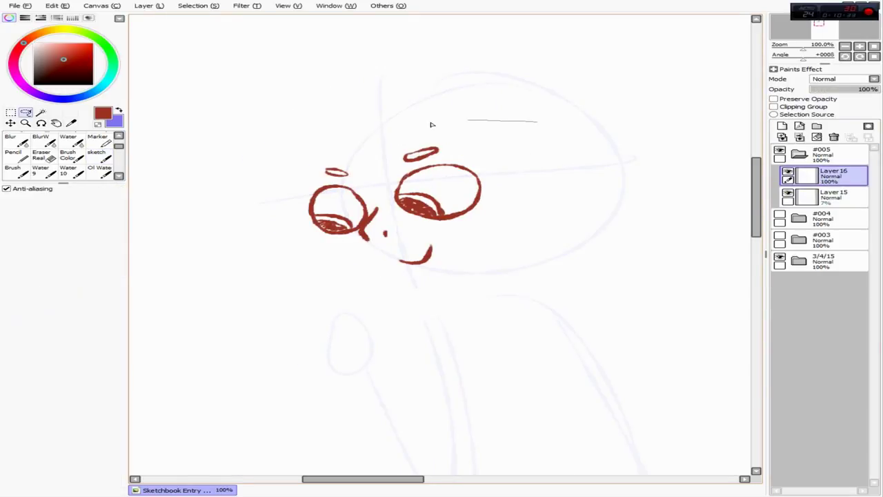
drag(431, 124, 464, 121)
mouse_move(359, 231)
mouse_down()
mouse_move(391, 276)
mouse_move(461, 283)
mouse_up()
- Redraw the jaw curve and the right jaw line up to the cheek
key(ctrl+z)
key(h)
key(ctrl+z)
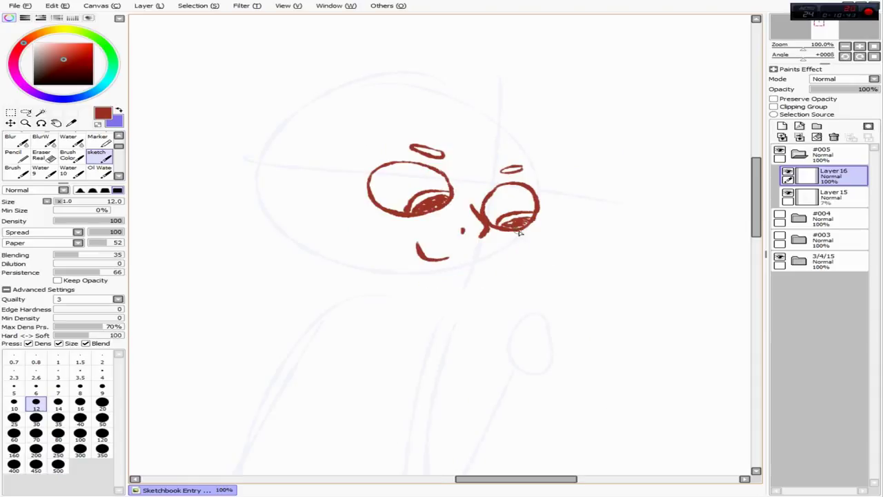
drag(528, 230, 406, 281)
key(h)
drag(552, 200, 542, 222)
key(ctrl+z)
drag(471, 285, 548, 245)
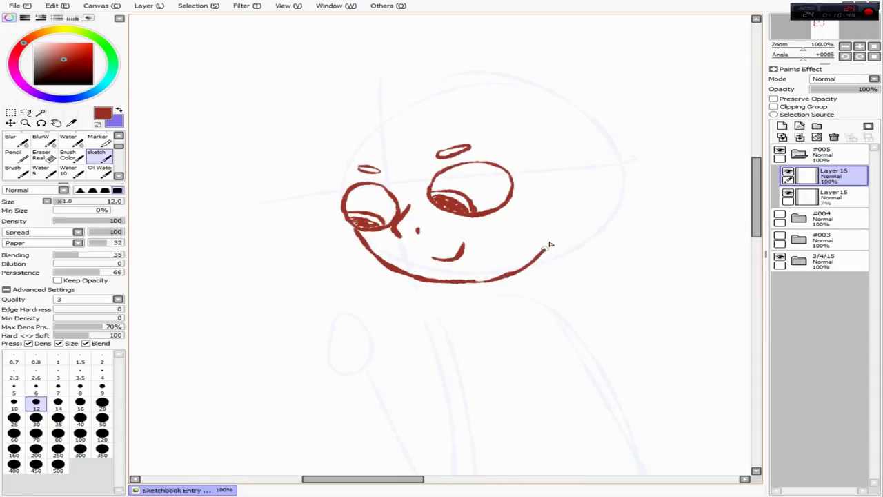
key(ctrl+z)
- Draw the ear curve on the right with an inner ear stroke
drag(567, 199, 479, 278)
mouse_move(545, 174)
mouse_down()
mouse_move(556, 200)
mouse_move(578, 212)
mouse_up()
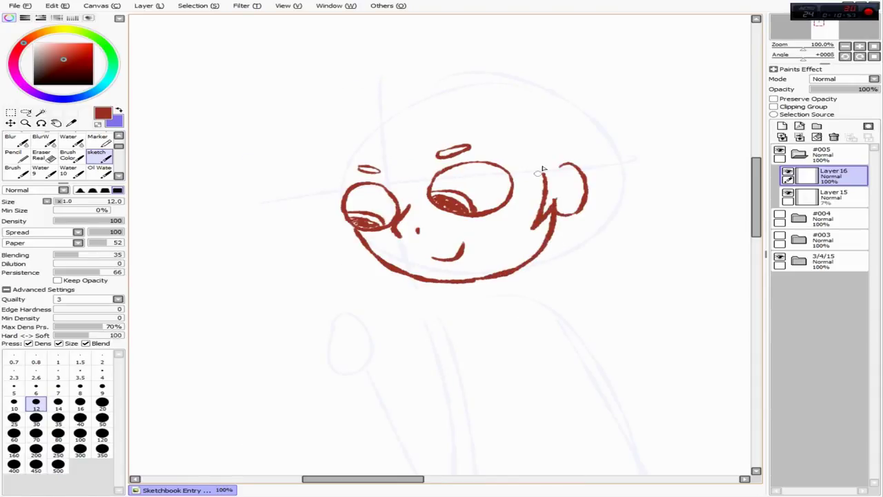
key(ctrl+z)
mouse_move(545, 166)
mouse_down()
mouse_move(557, 207)
mouse_move(568, 201)
mouse_up()
- Draw zigzag hair across the forehead, two neck lines and the collar line
mouse_move(356, 157)
mouse_down()
mouse_move(469, 146)
mouse_move(545, 171)
mouse_up()
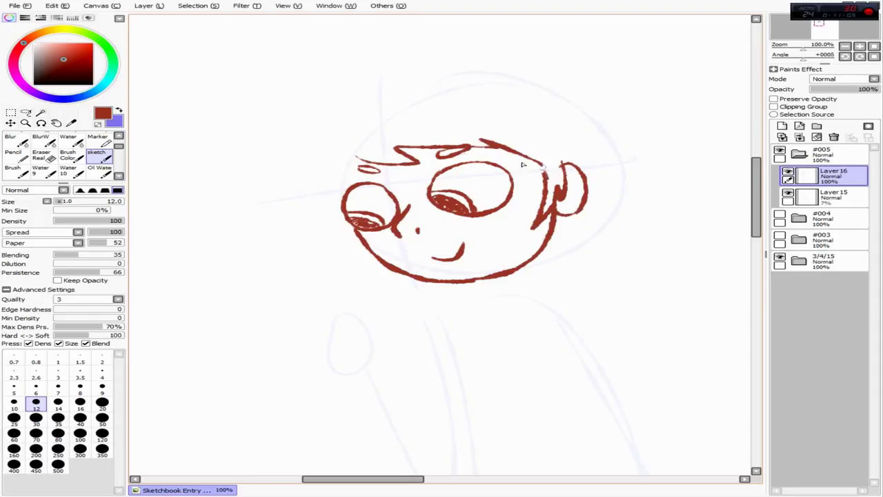
key(ctrl+z)
key(ctrl+z)
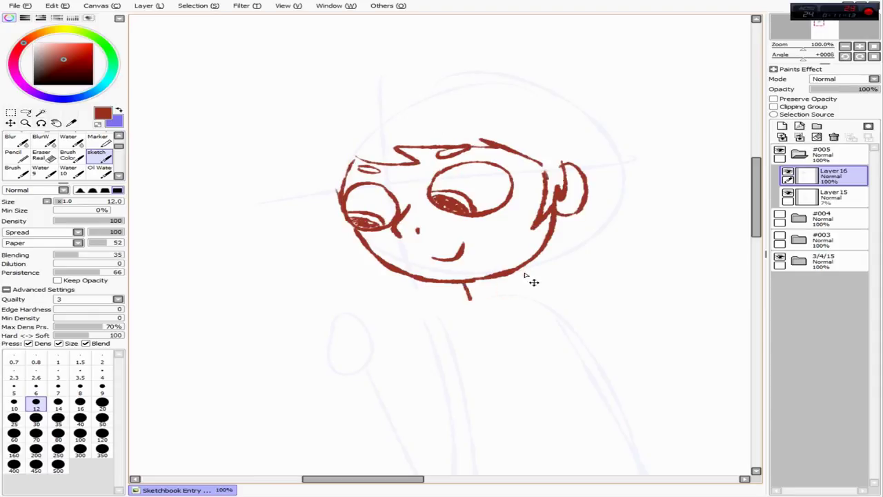
drag(525, 270, 523, 294)
drag(483, 282, 481, 301)
mouse_move(540, 290)
mouse_down()
mouse_move(469, 302)
mouse_move(414, 345)
mouse_up()
- Draw the raised hand holding a phone and a long hair strand from the head
scroll(467, 209, down, 2)
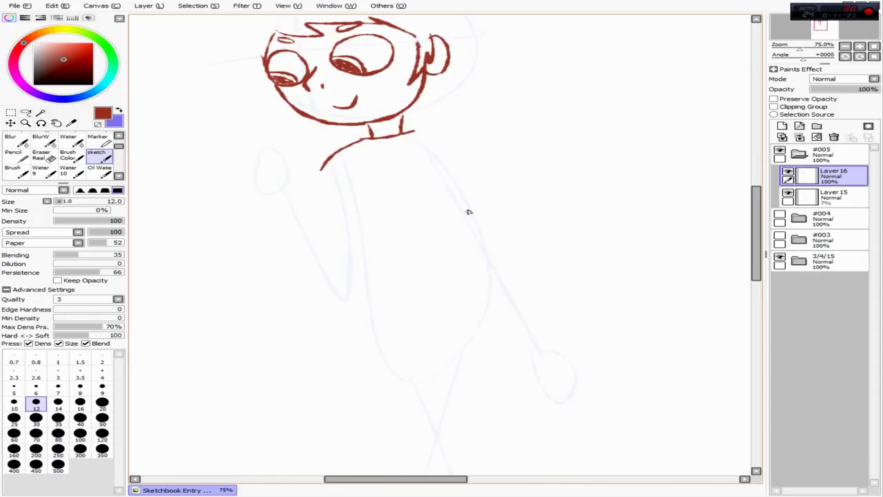
drag(381, 205, 392, 269)
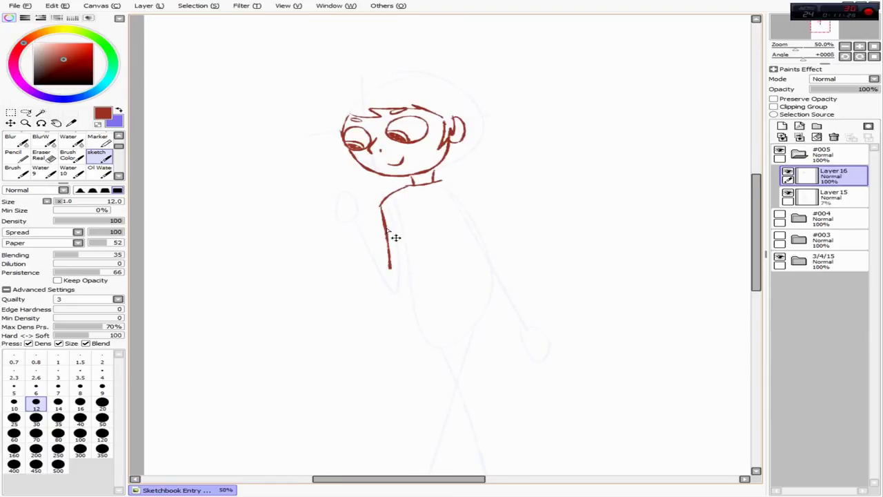
key(ctrl+z)
drag(349, 204, 360, 212)
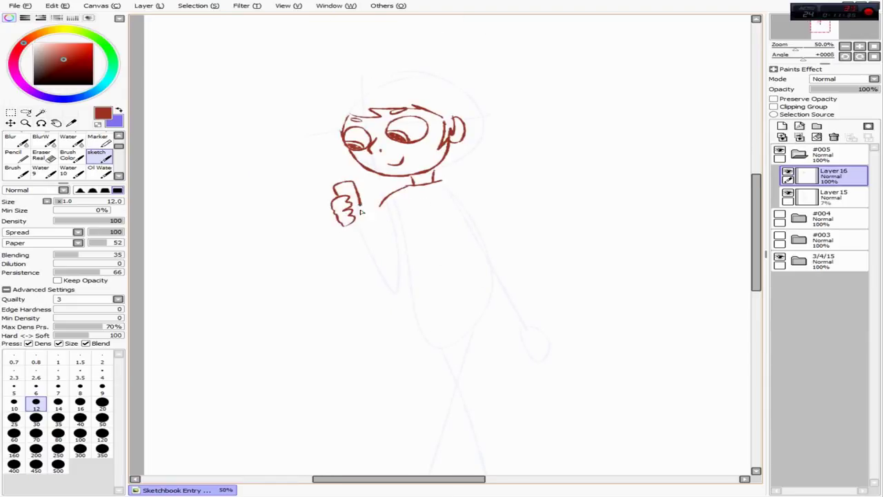
key(h)
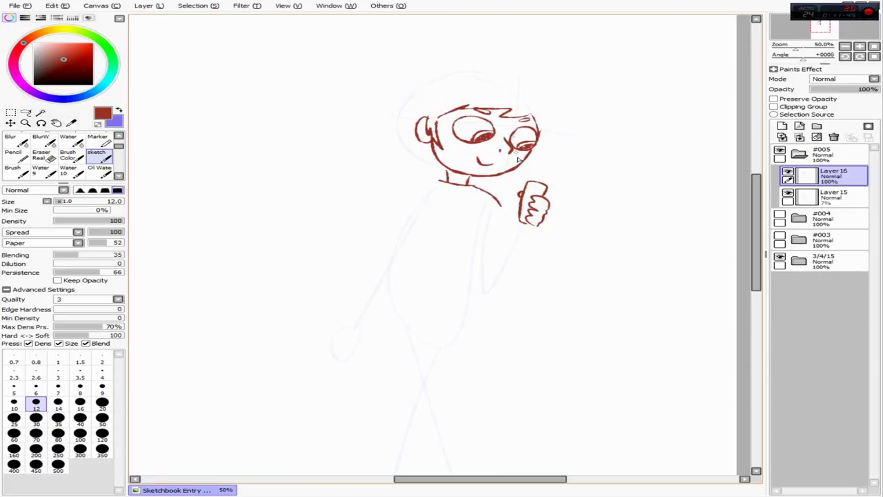
drag(422, 102, 372, 236)
key(h)
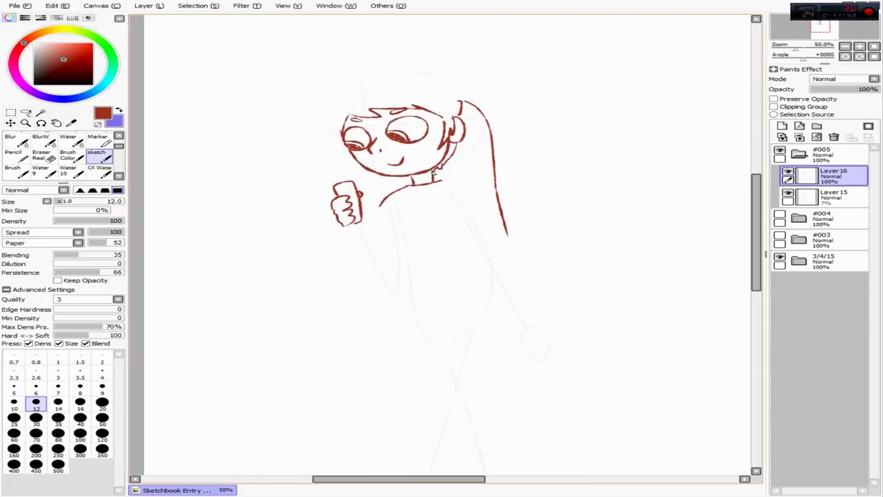
- Try a hair spike rising from the head, then undo the stray stroke
scroll(433, 173, up, 3)
scroll(453, 228, up, 1)
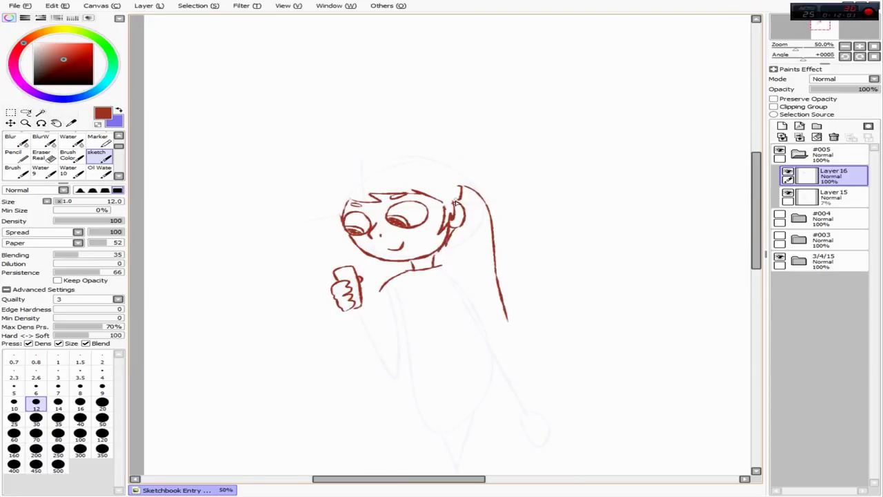
mouse_move(456, 201)
mouse_down()
mouse_move(425, 166)
mouse_move(447, 167)
mouse_move(380, 162)
mouse_move(423, 167)
mouse_move(333, 219)
mouse_up()
key(ctrl+z)
key(ctrl+z)
key(ctrl+z)
key(h)
- Draw the hoodie torso outlines, undoing an overlapping stroke, checked in mirrored view
key(h)
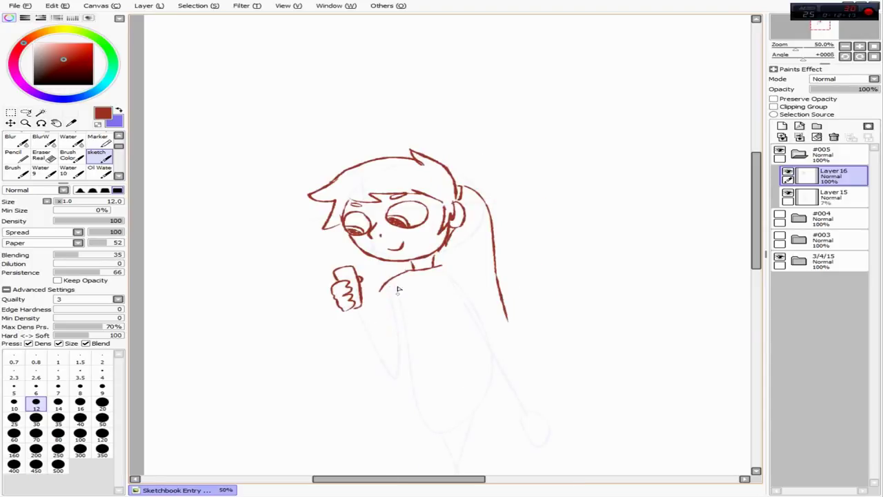
drag(465, 275, 485, 430)
drag(397, 325, 412, 432)
key(h)
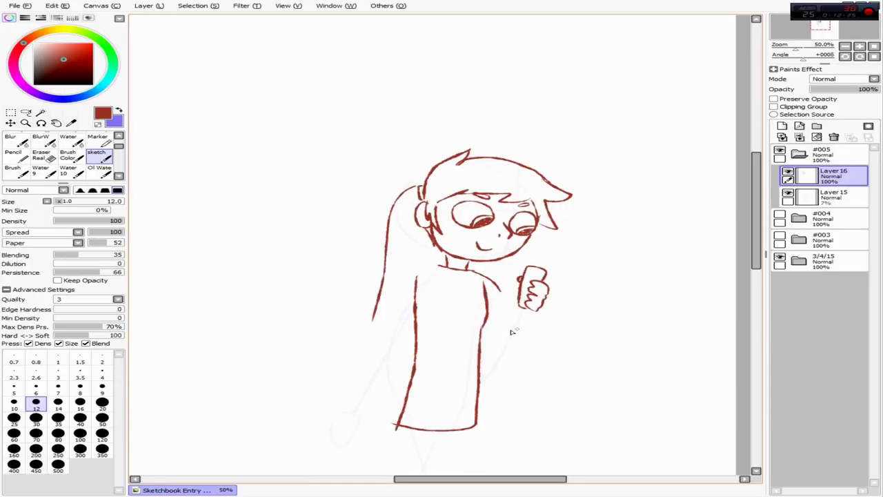
drag(435, 268, 381, 425)
key(h)
drag(454, 282, 464, 364)
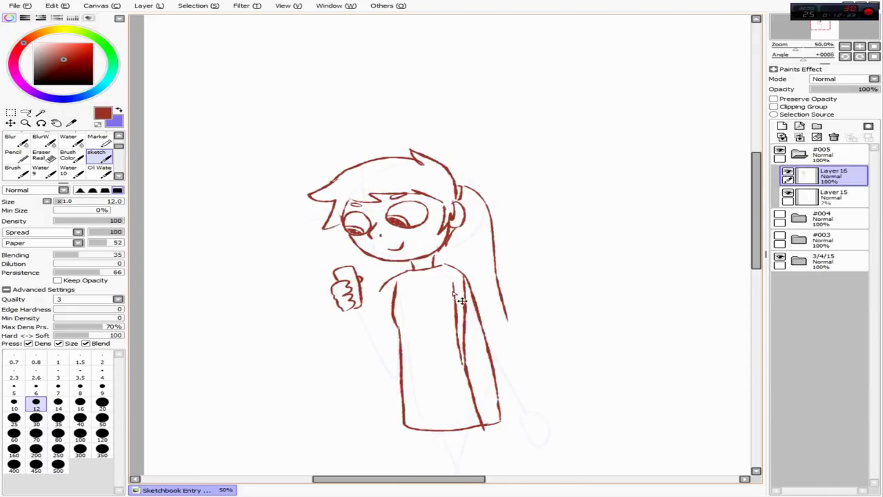
key(ctrl+z)
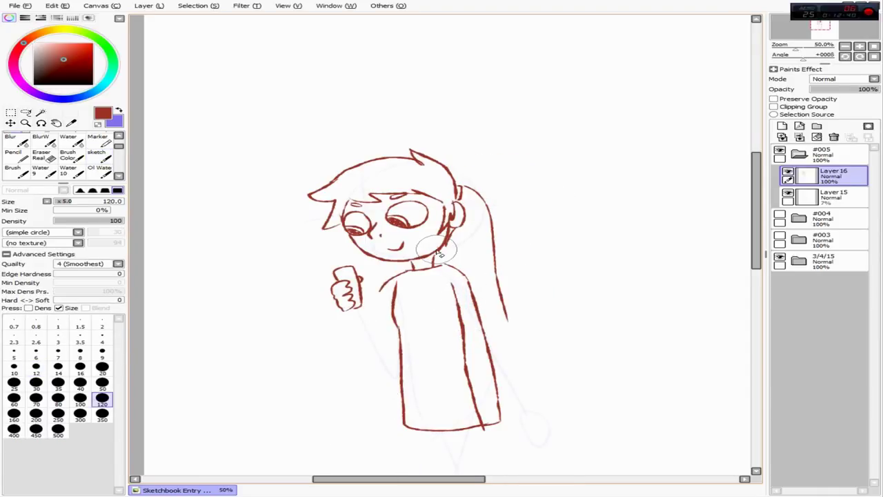
- Draw the long ponytail strands down the back, ending in a pointed tip
scroll(464, 205, down, 3)
drag(455, 146, 508, 228)
drag(491, 263, 533, 361)
drag(502, 211, 569, 343)
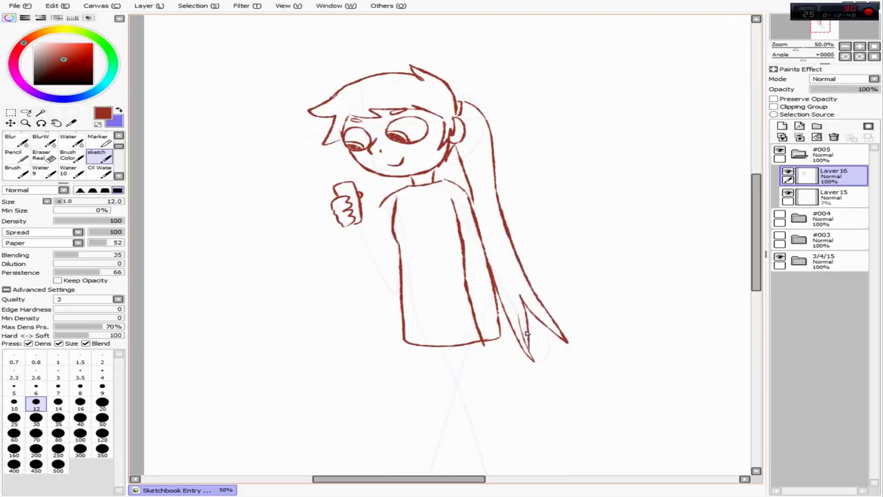
drag(516, 307, 532, 367)
key(h)
key(h)
key(h)
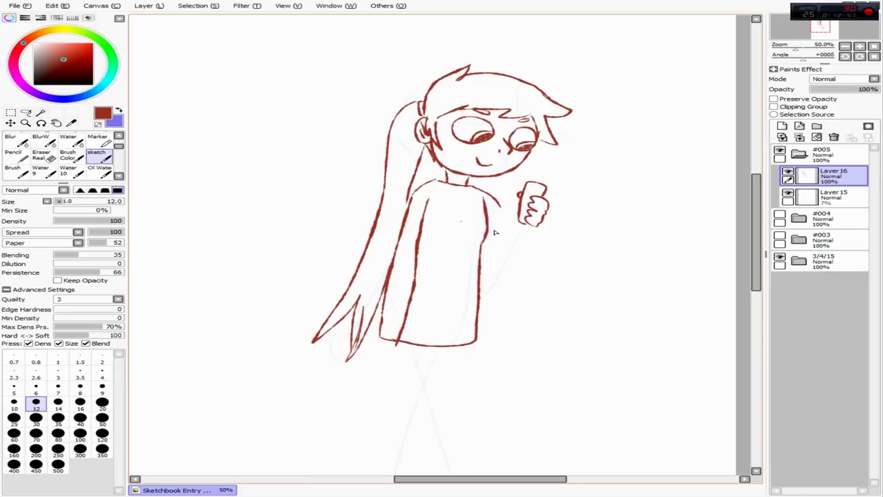
key(h)
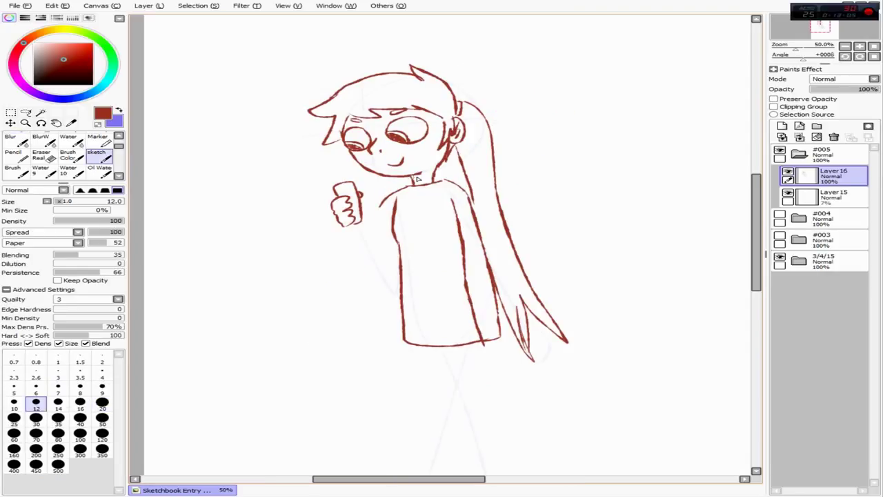
- Erase part of the lower arm line with the eraser
key(e)
key(e)
key(e)
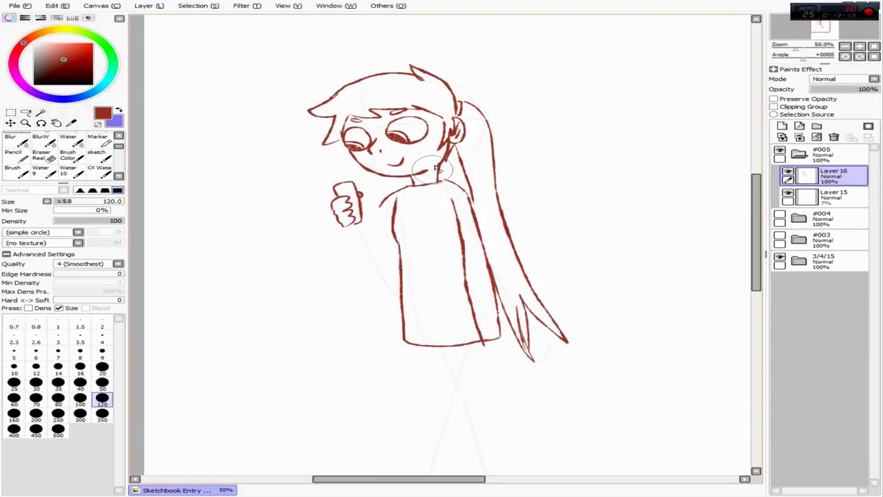
key(h)
key(h)
key(e)
key(h)
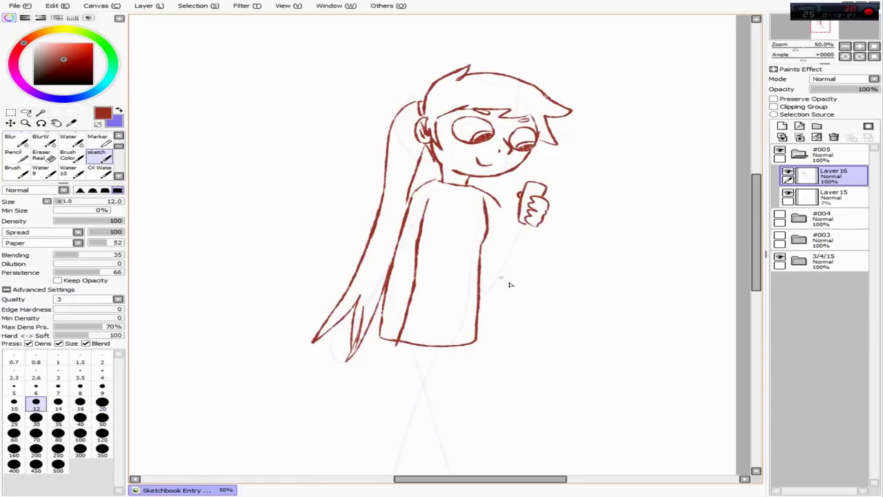
key(h)
key(h)
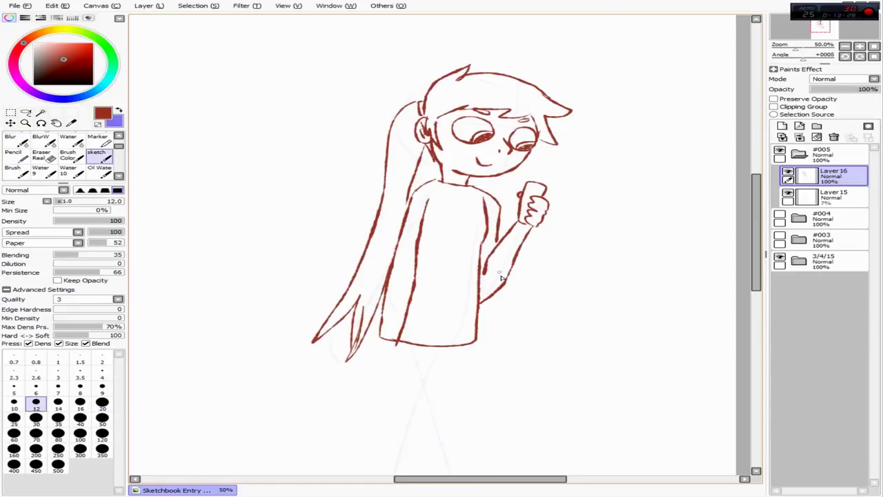
key(e)
drag(525, 245, 488, 260)
- Erase the hair lines near the lower right of the figure
key(e)
key(e)
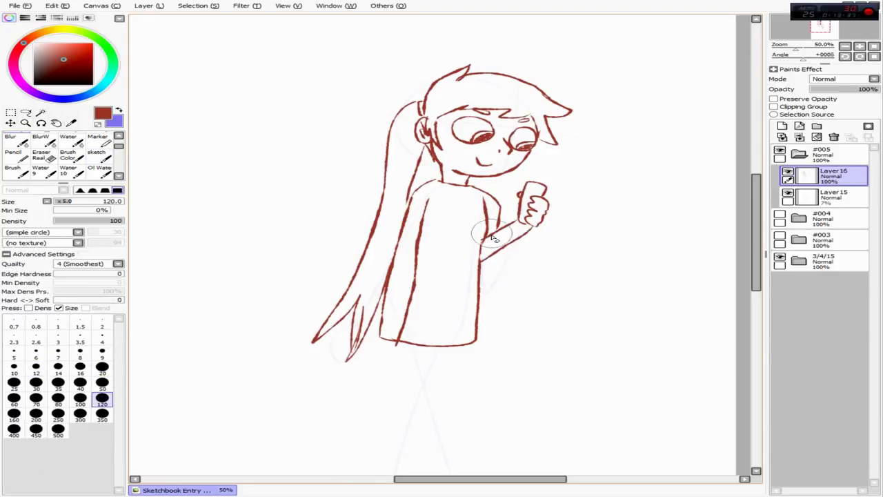
key(e)
key(h)
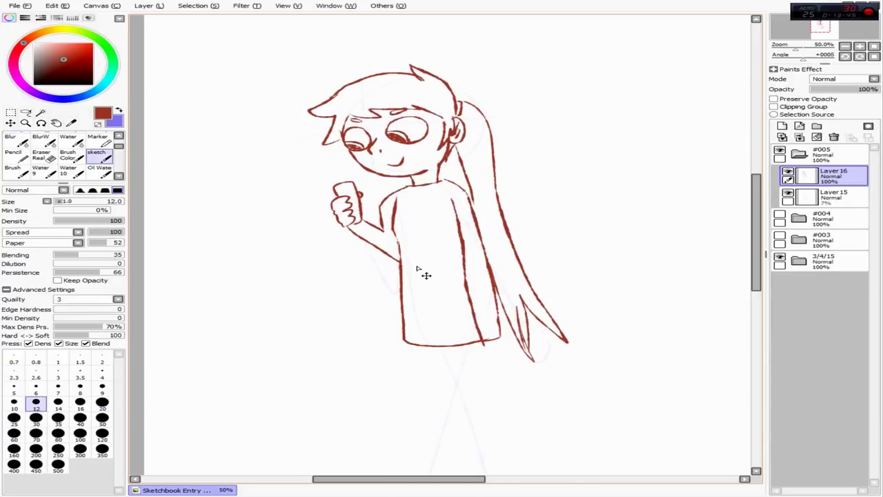
key(h)
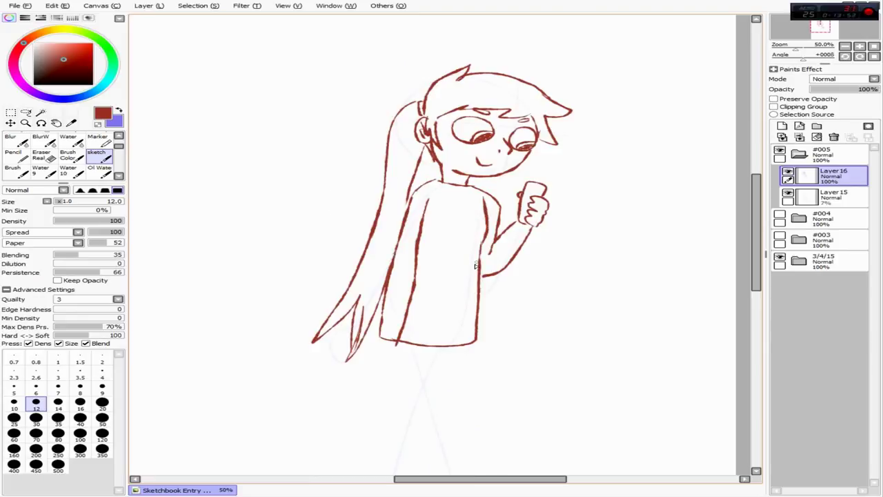
key(h)
key(e)
mouse_move(462, 200)
mouse_down()
mouse_move(529, 337)
mouse_move(538, 381)
mouse_up()
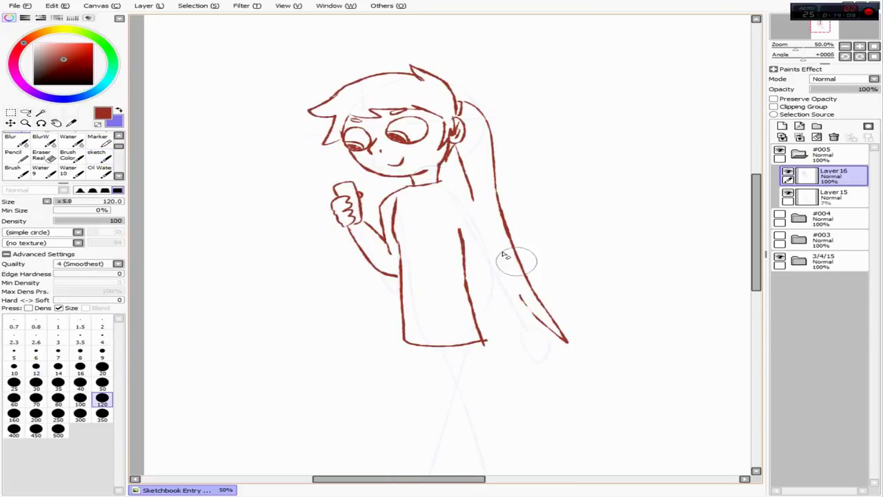
- Redraw the torso's right edge and the lines between the torso and hair
key(l)
drag(467, 219, 483, 340)
key(b)
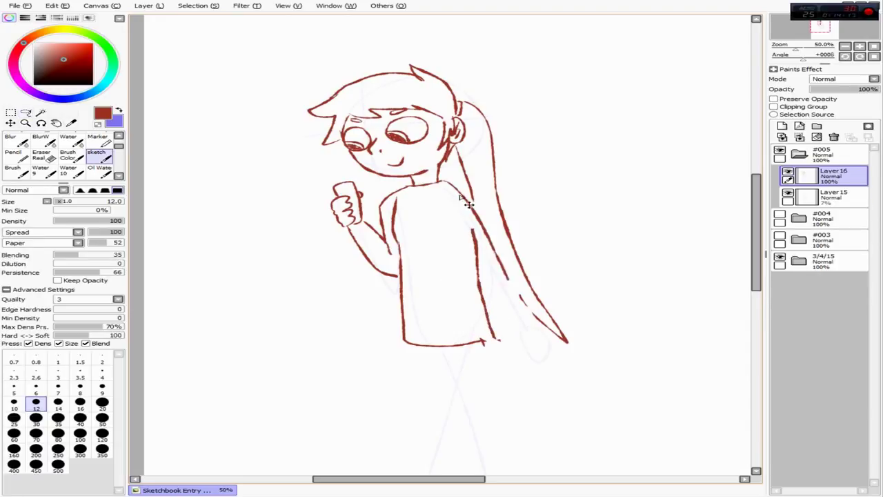
drag(475, 235, 491, 338)
drag(484, 259, 525, 334)
drag(459, 196, 466, 229)
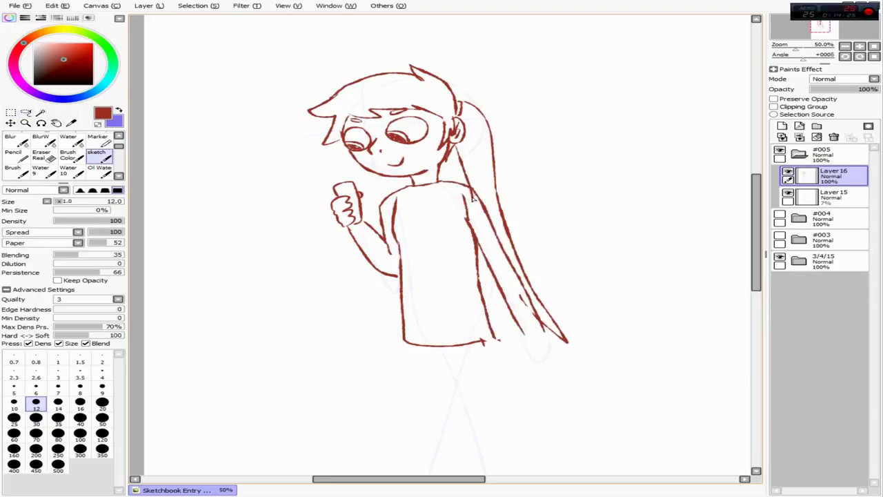
key(h)
- Sketch a rectangular pocket on the lower hoodie
key(h)
drag(410, 303, 474, 305)
drag(469, 309, 463, 346)
key(h)
drag(422, 303, 469, 305)
drag(424, 306, 420, 343)
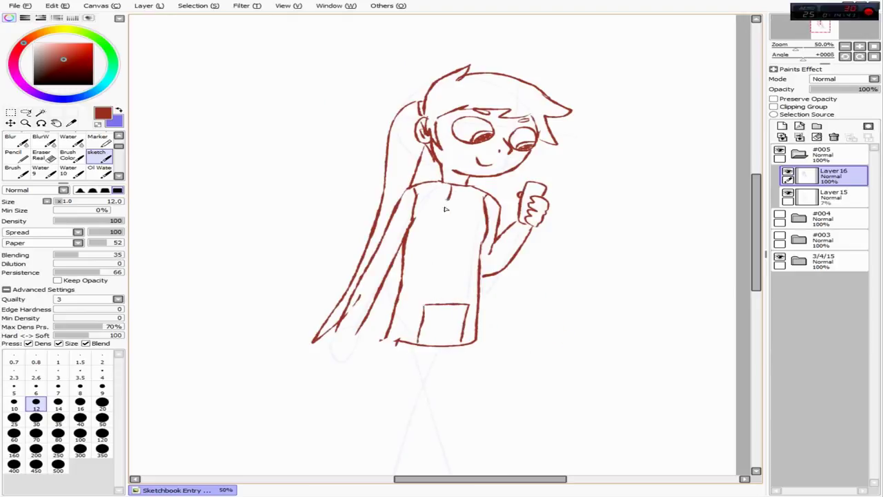
- Try a larger ear and a short hair stroke, then undo back to the smaller ear
key(h)
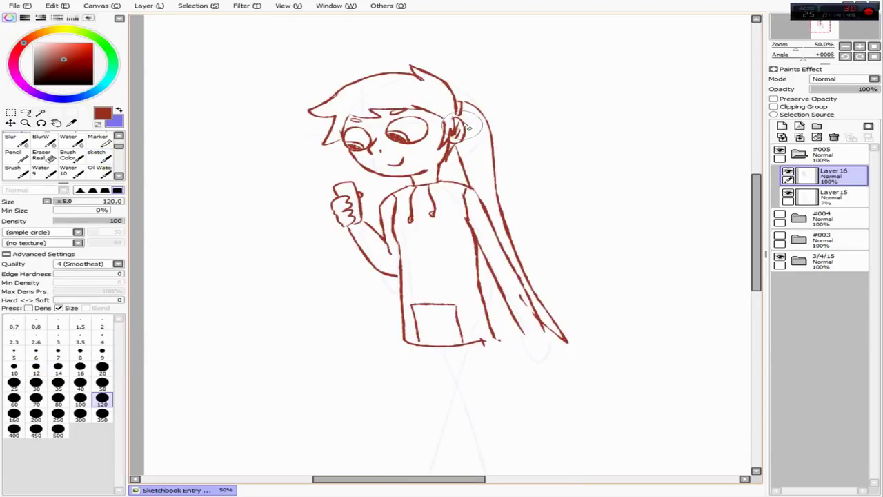
mouse_move(454, 114)
mouse_down()
mouse_move(475, 149)
mouse_move(462, 148)
mouse_up()
key(h)
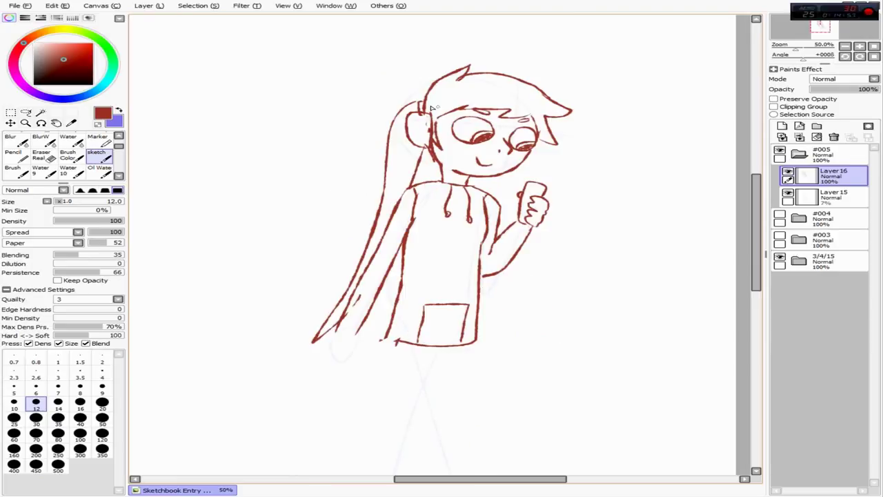
drag(521, 81, 445, 103)
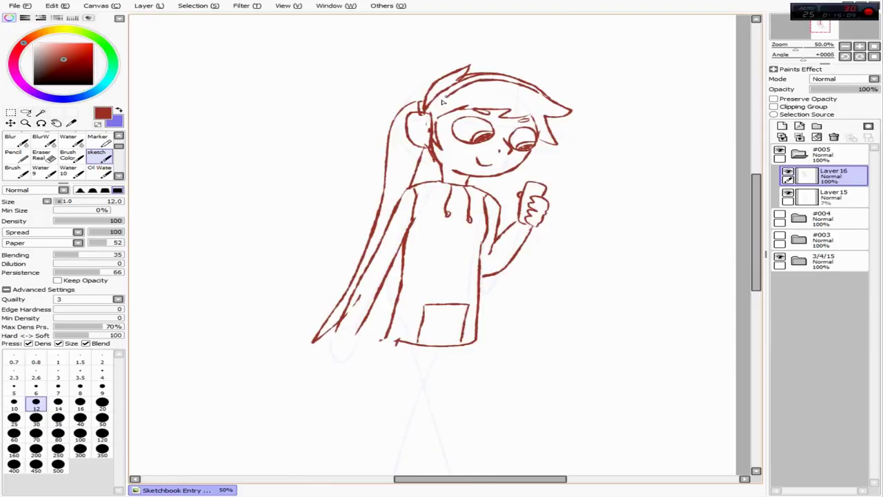
key(h)
key(ctrl+z)
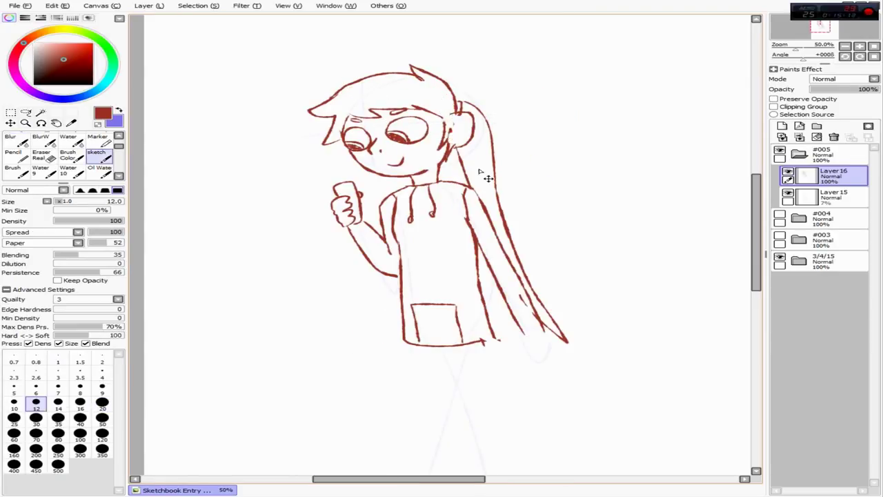
key(ctrl+z)
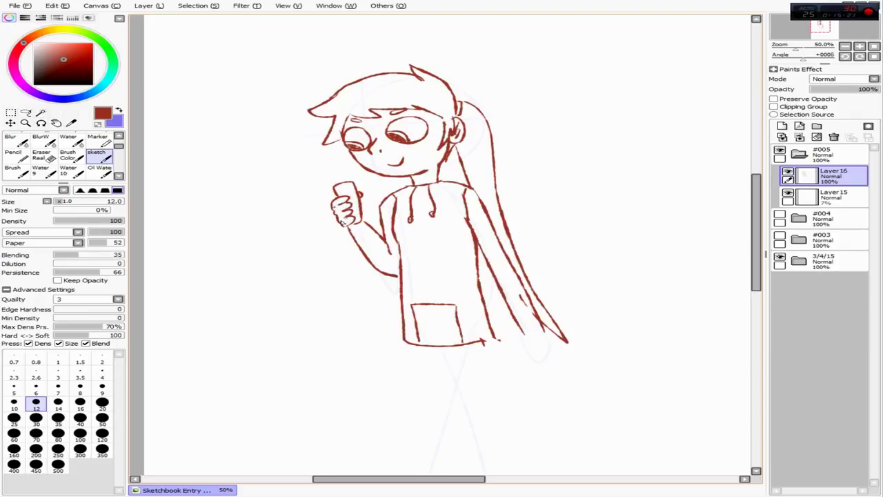
- Touch up the phone hand, rework the ponytail bottom, and sketch a box shape below it
key(h)
key(e)
drag(552, 207, 545, 221)
key(h)
key(h)
key(h)
key(e)
mouse_move(517, 297)
mouse_down()
mouse_move(552, 324)
mouse_move(532, 366)
mouse_up()
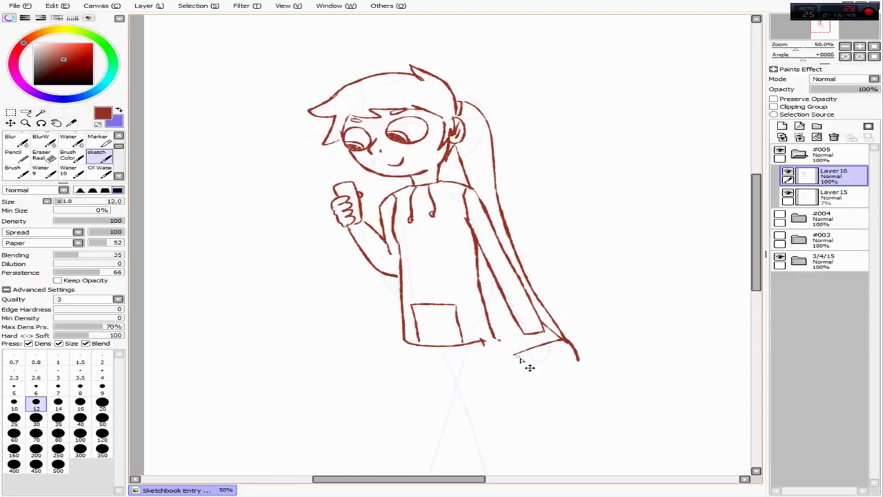
drag(591, 351, 530, 415)
drag(590, 351, 610, 399)
scroll(542, 344, down, 1)
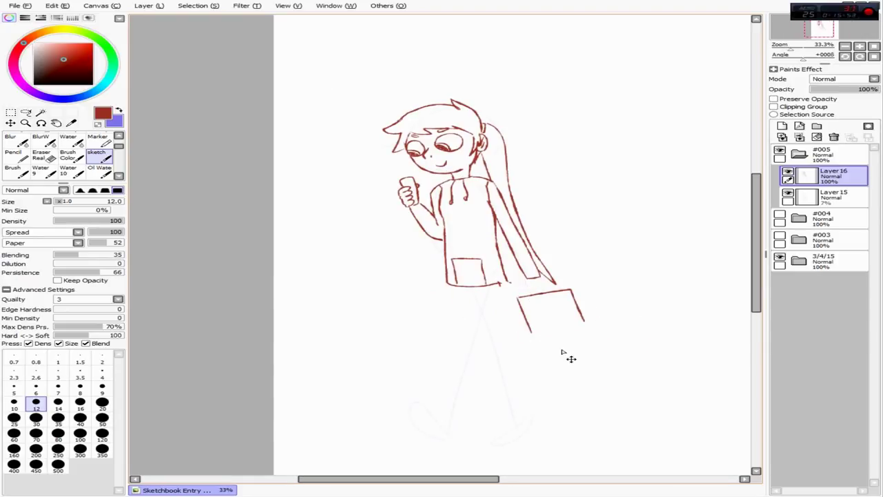
- Undo the box sketch and the hand sketch at the ponytail tip, then redo the hand
key(ctrl+z)
key(ctrl+z)
key(h)
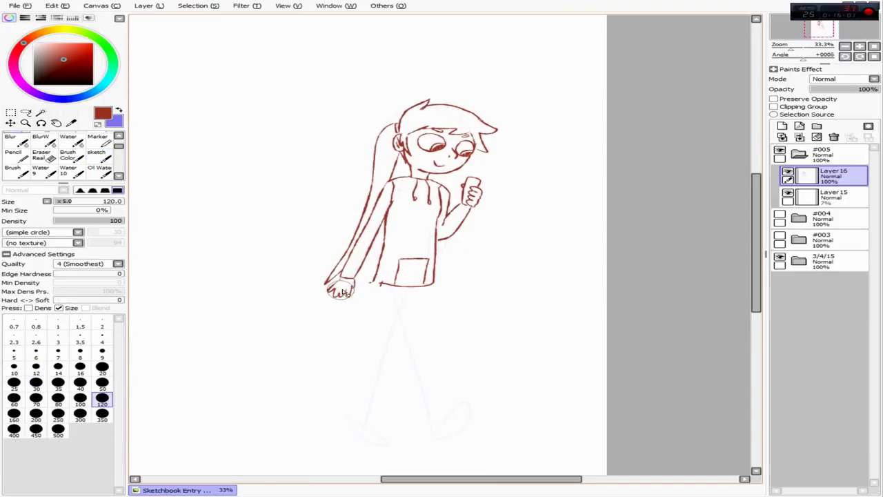
key(h)
key(h)
key(ctrl+z)
key(h)
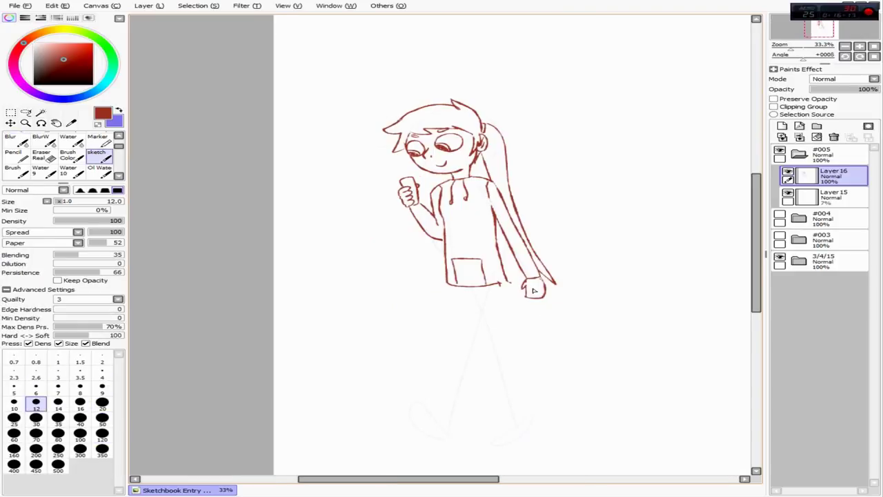
key(ctrl+z)
key(ctrl+y)
- Draw the converging leg lines below the hoodie down to the foot
mouse_move(477, 288)
mouse_down()
mouse_move(448, 374)
mouse_move(416, 408)
mouse_up()
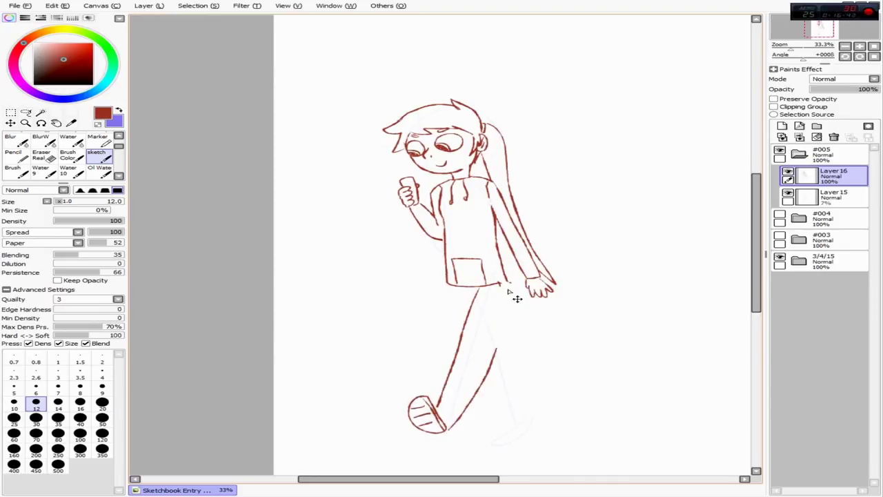
key(ctrl+z)
key(ctrl+z)
key(ctrl+z)
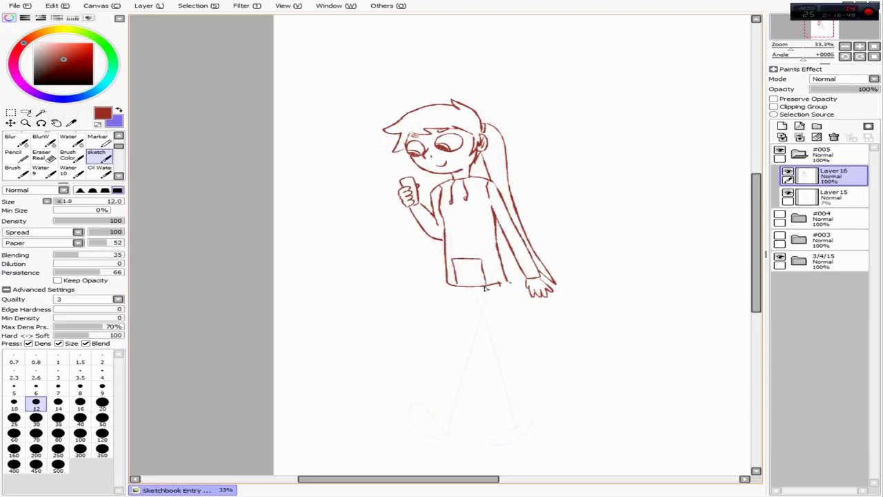
key(ctrl+y)
key(ctrl+z)
drag(450, 287, 462, 337)
drag(486, 286, 463, 338)
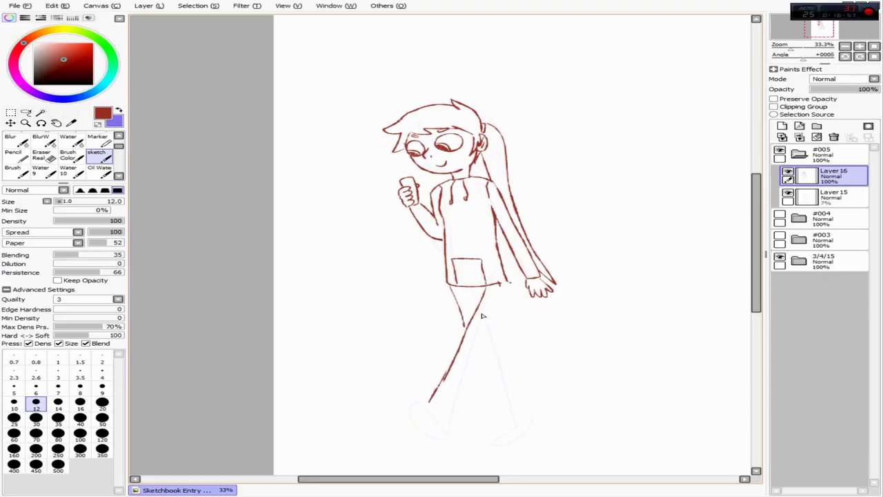
mouse_move(512, 284)
mouse_down()
mouse_move(442, 426)
mouse_move(404, 392)
mouse_move(455, 441)
mouse_up()
key(h)
key(h)
key(h)
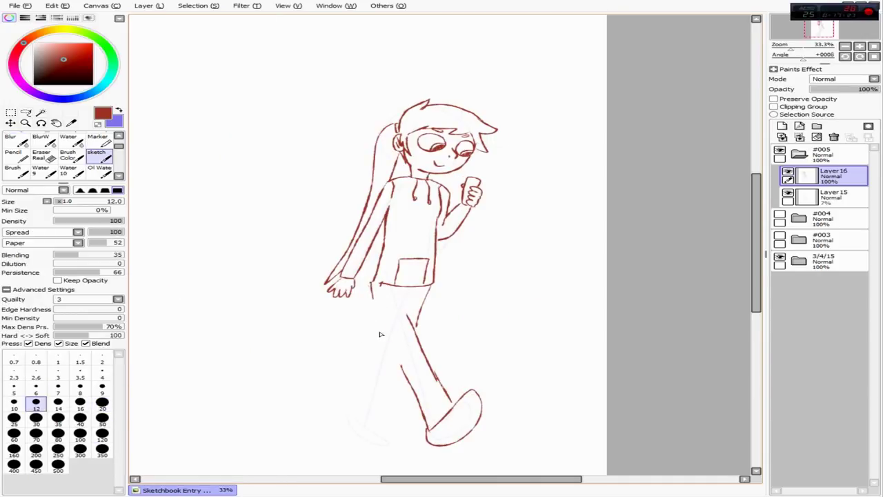
- Redraw straight leg sides from the waistband, undoing the earlier leg attempts
key(h)
key(ctrl+z)
drag(512, 283, 479, 364)
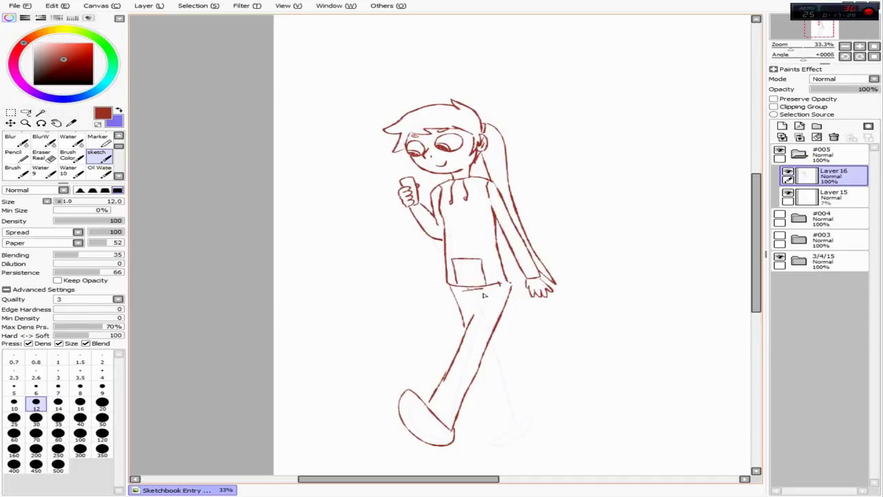
key(ctrl+z)
key(ctrl+z)
key(ctrl+z)
key(ctrl+z)
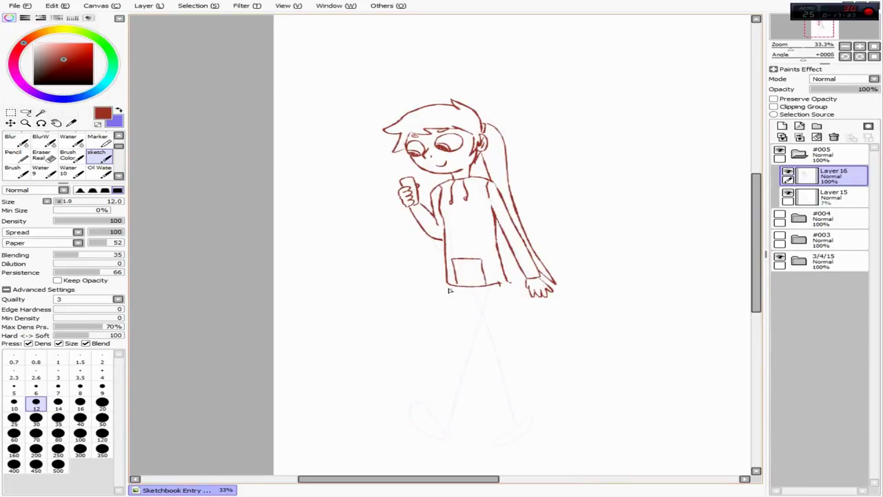
mouse_move(451, 292)
mouse_down()
mouse_move(466, 423)
mouse_move(487, 423)
mouse_up()
drag(480, 290, 497, 424)
drag(505, 285, 522, 431)
key(h)
key(ctrl+z)
key(ctrl+z)
key(ctrl+z)
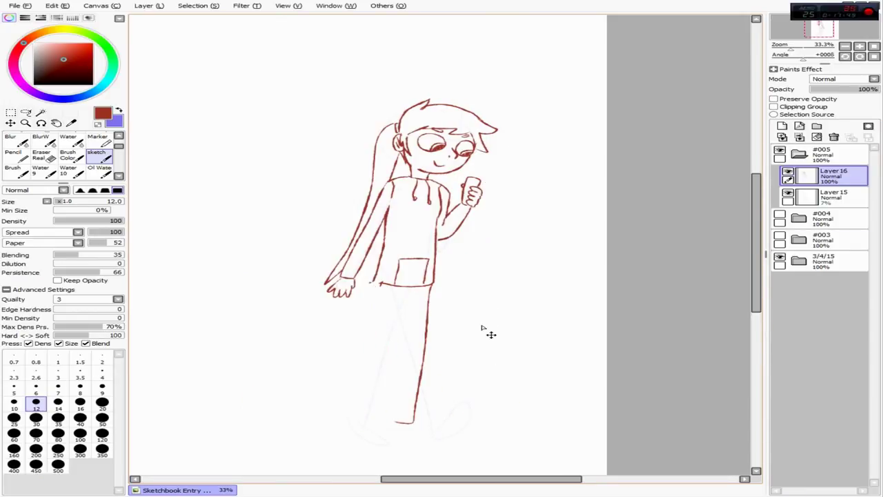
key(ctrl+z)
key(ctrl+z)
key(ctrl+z)
key(ctrl+z)
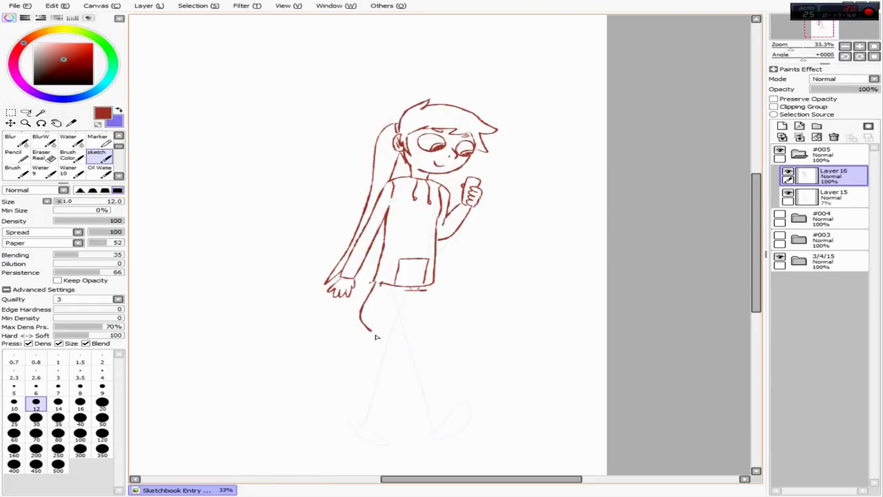
key(h)
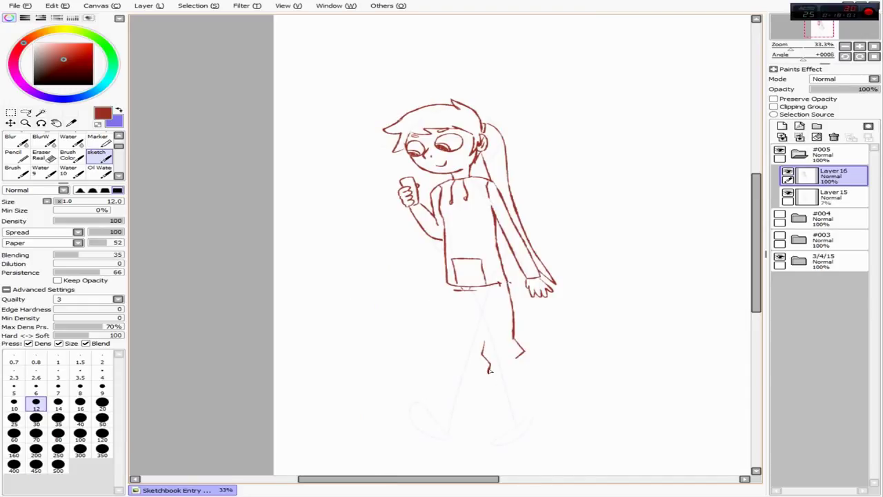
- Extend both legs toward the feet and add new leg contour strokes
drag(488, 370, 499, 432)
drag(519, 358, 529, 434)
mouse_move(515, 343)
mouse_down()
mouse_move(524, 429)
mouse_move(528, 411)
mouse_up()
key(ctrl+z)
scroll(513, 396, down, 1)
key(h)
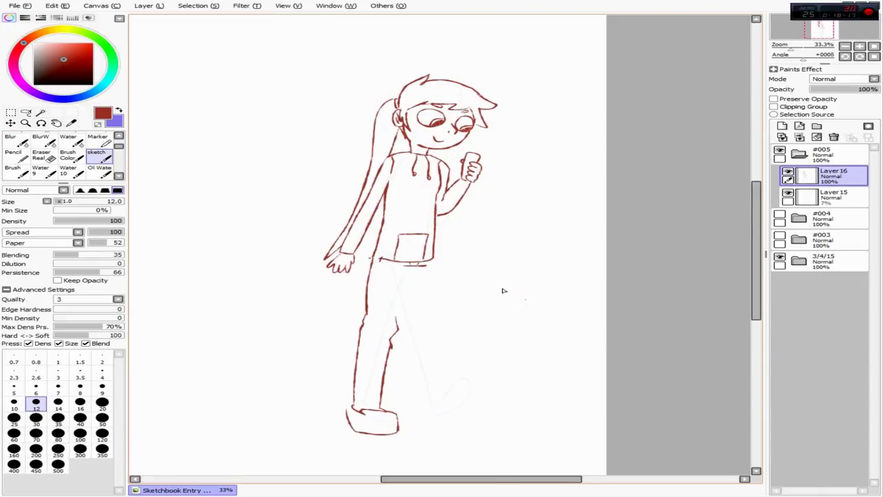
mouse_move(430, 258)
mouse_down()
mouse_move(433, 398)
mouse_move(422, 407)
mouse_move(463, 409)
mouse_up()
key(h)
- Erase the feet and the left arm and hand lines, then redraw a short arm stroke
key(e)
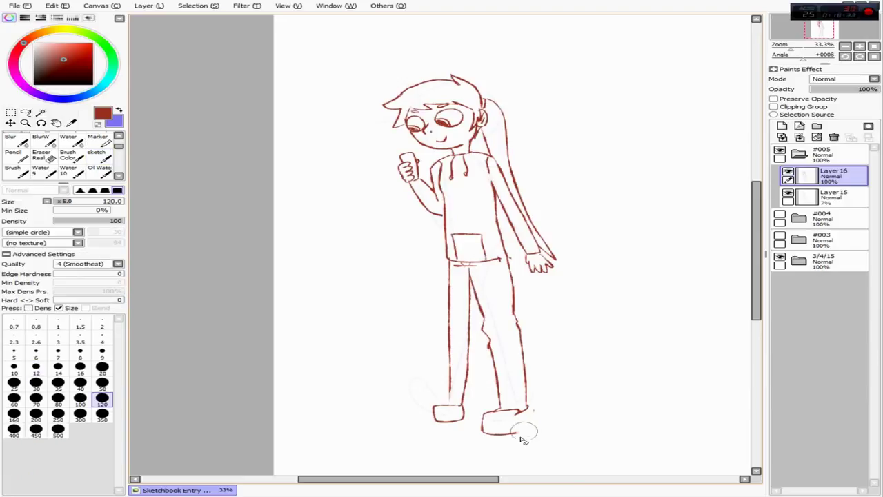
drag(522, 430, 500, 420)
mouse_move(455, 400)
mouse_down()
mouse_move(443, 256)
mouse_move(423, 346)
mouse_up()
key(h)
key(e)
mouse_move(329, 262)
mouse_down()
mouse_move(366, 207)
mouse_move(359, 200)
mouse_move(390, 165)
mouse_up()
key(e)
drag(372, 204, 367, 234)
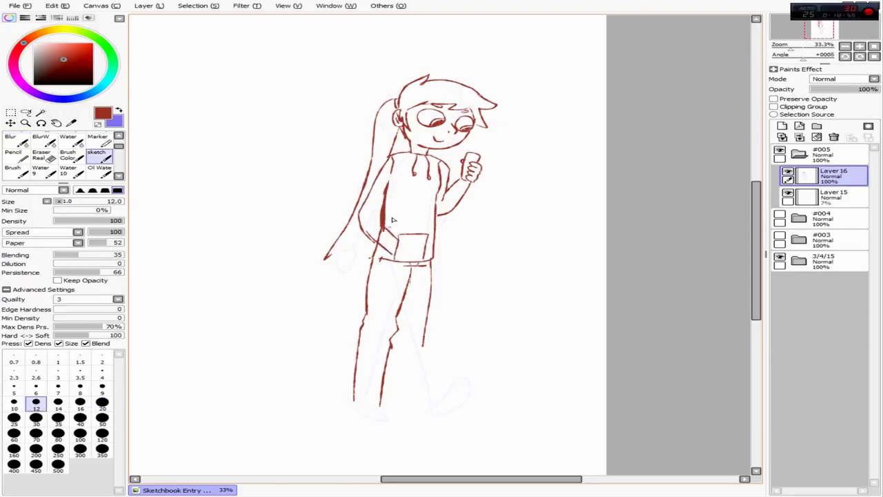
- Draw the arm with the hand tucked into the pocket
key(h)
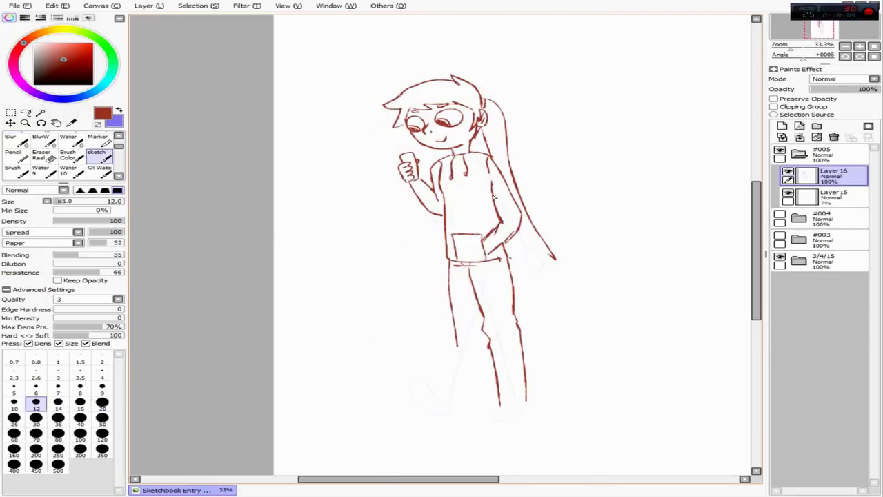
drag(495, 215, 498, 229)
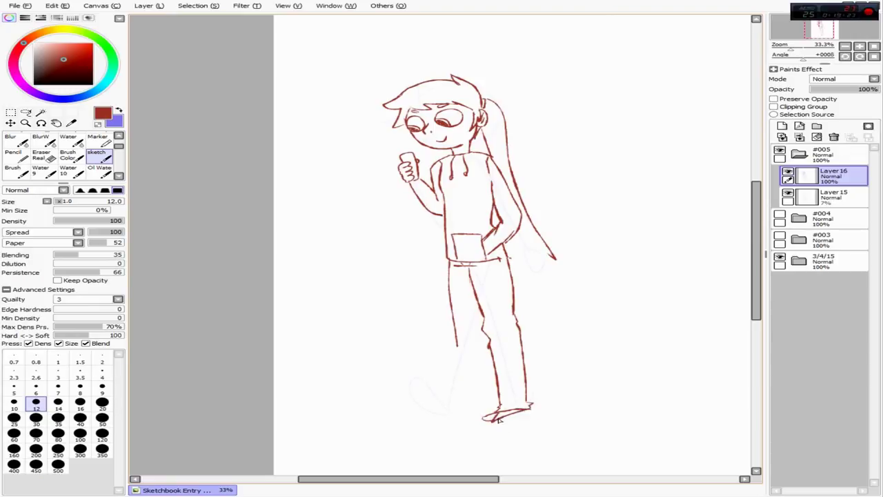
key(h)
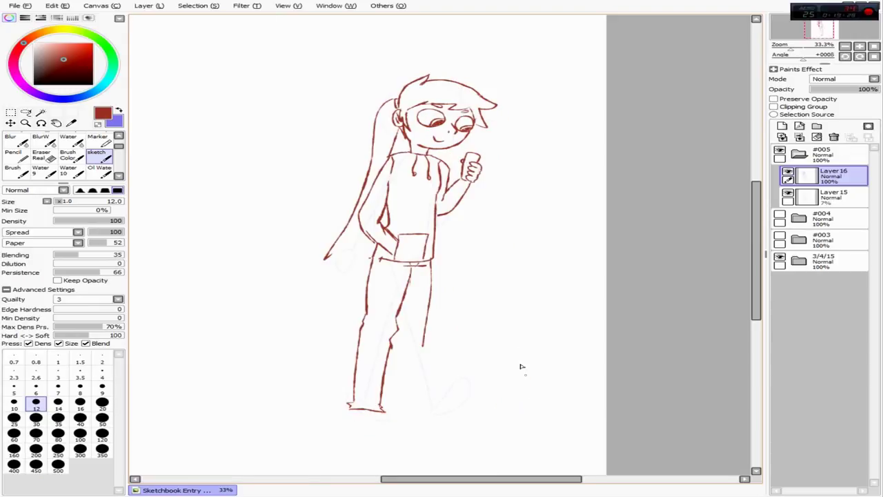
key(h)
key(ctrl+z)
- Clean up the lines near the hand and undo the lower leg line
key(e)
key(e)
key(h)
key(h)
key(e)
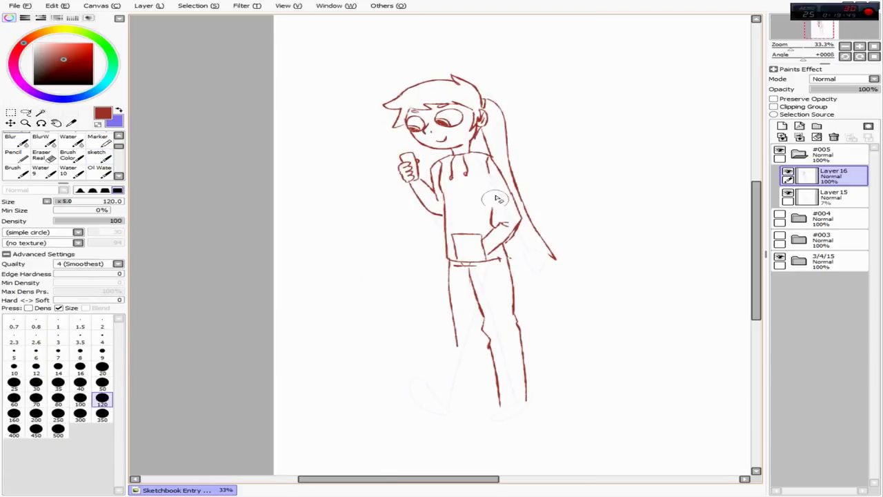
key(e)
mouse_move(500, 210)
mouse_down()
mouse_move(501, 229)
mouse_move(493, 195)
mouse_up()
key(e)
key(e)
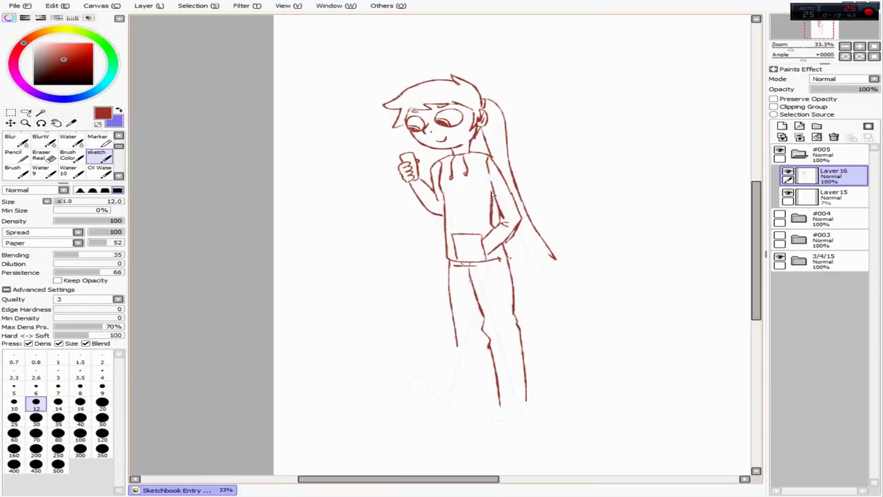
key(ctrl+z)
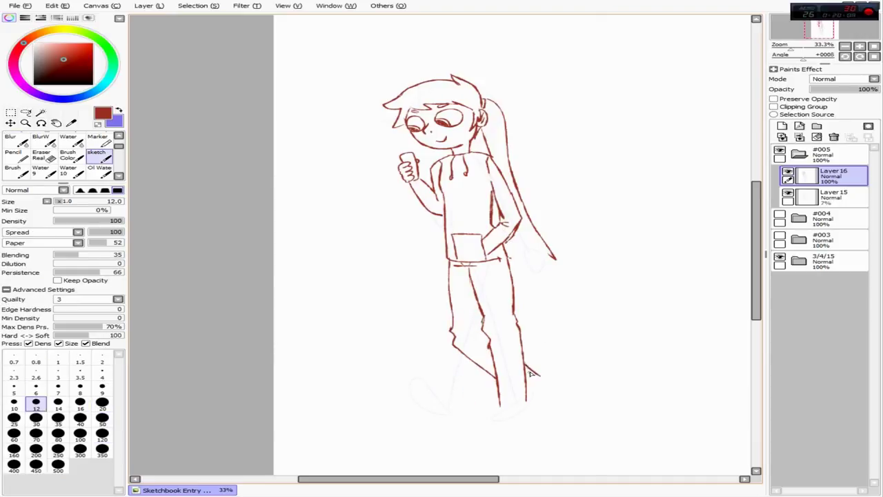
- Draw a shoe outline on the forward foot
drag(492, 412, 527, 407)
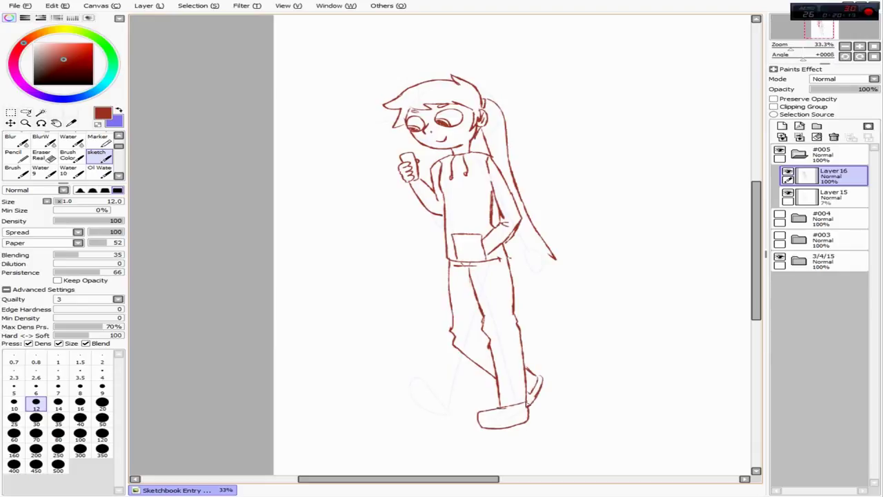
key(h)
key(h)
key(e)
key(e)
key(h)
- Lasso the legs and feet and rotate them into a straighter stance
key(a)
drag(440, 263, 514, 275)
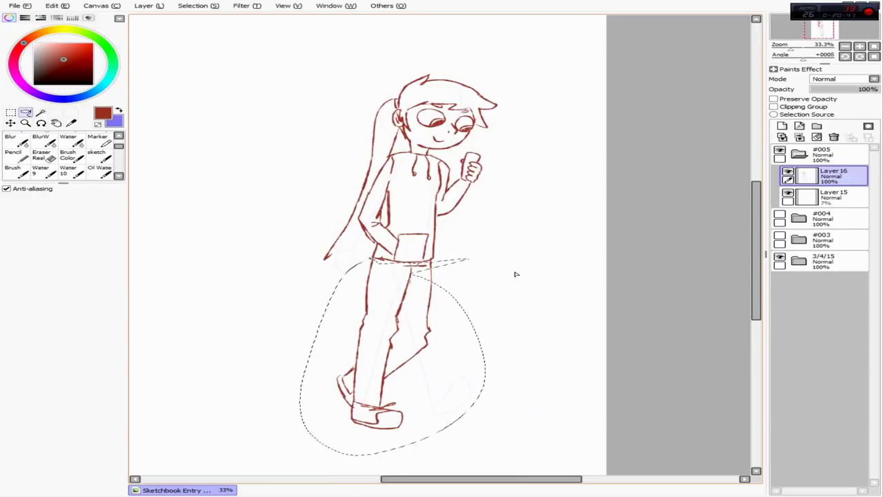
key(ctrl+t)
drag(414, 321, 449, 240)
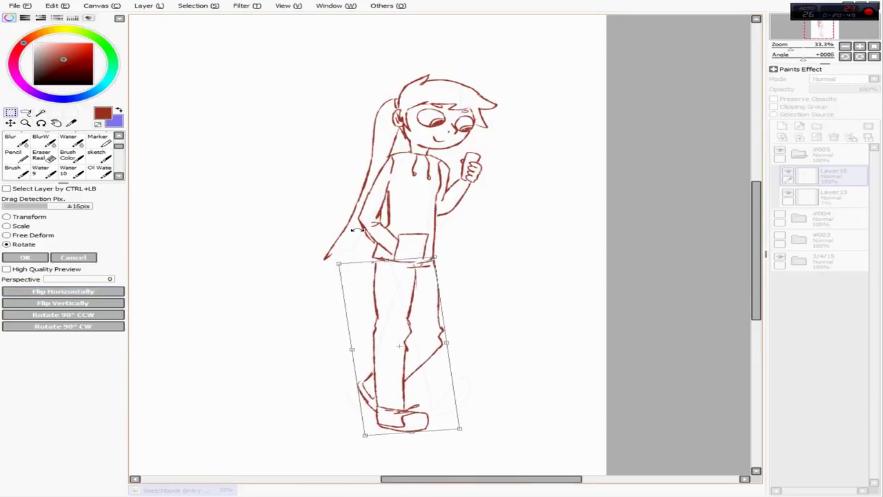
key(Return)
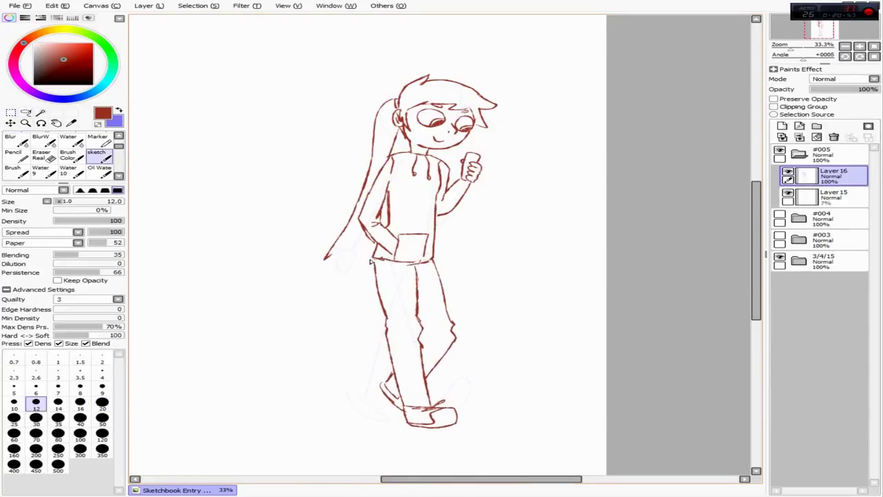
- Touch up the inner arm line, save the sketchbook, and add a new layer folder
key(h)
key(h)
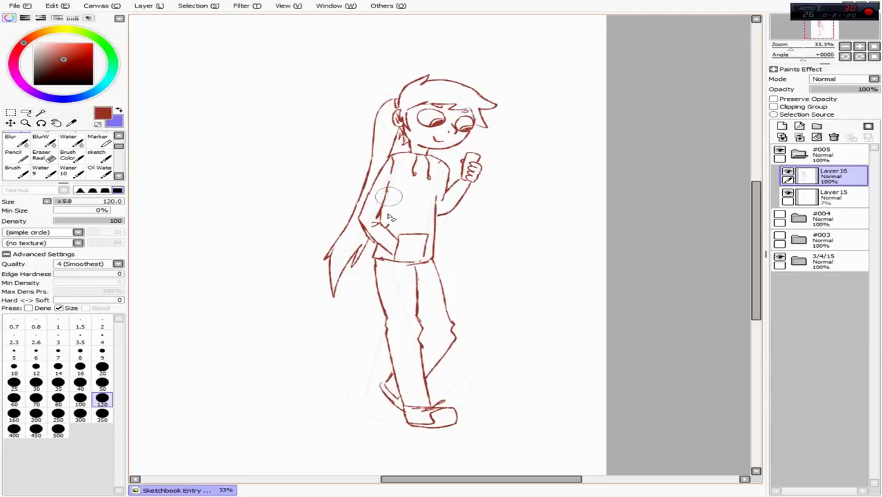
drag(391, 192, 391, 223)
key(h)
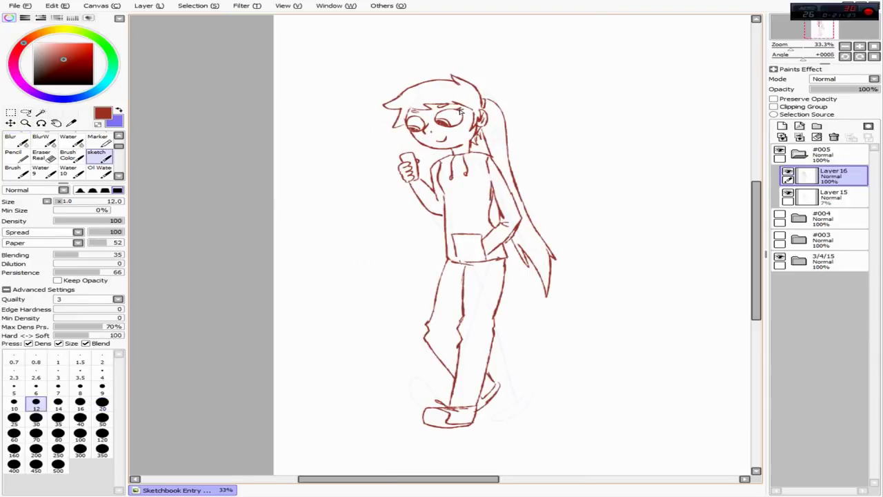
key(ctrl+s)
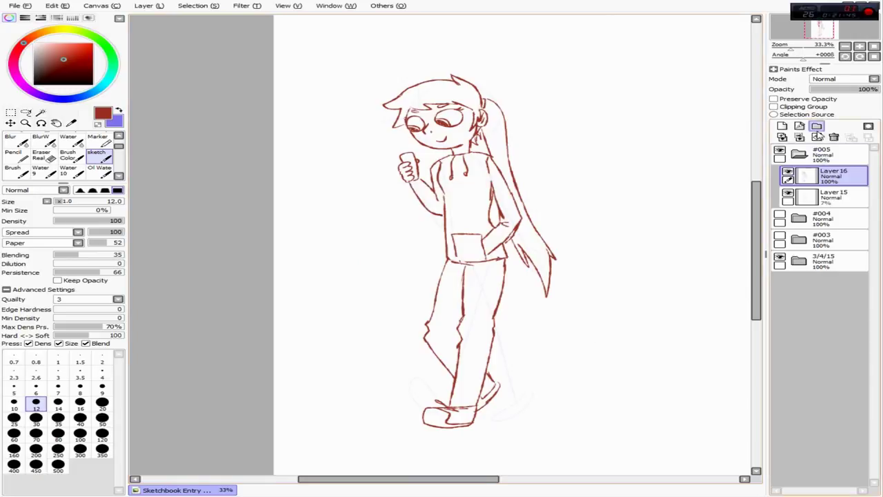
click(816, 125)
- Draw a blue head oval with horizontal and vertical guide lines on the new layer
double_click(821, 151)
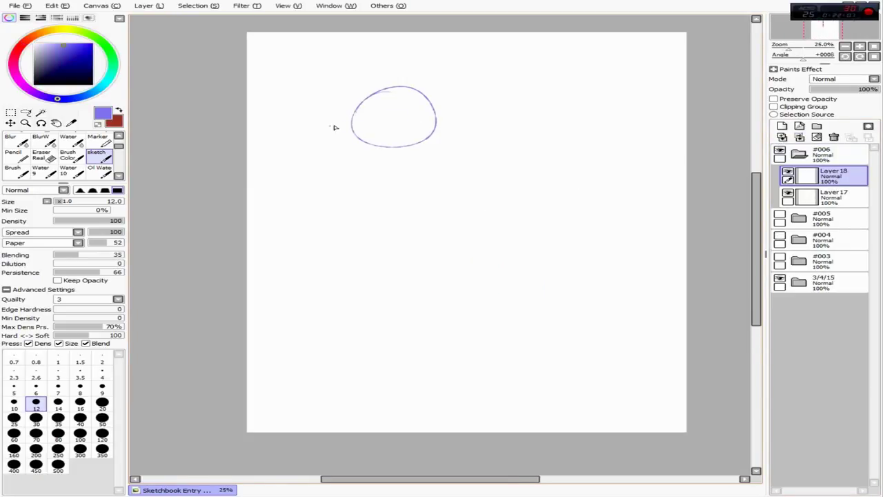
drag(483, 138, 511, 142)
drag(370, 186, 566, 183)
drag(463, 128, 463, 246)
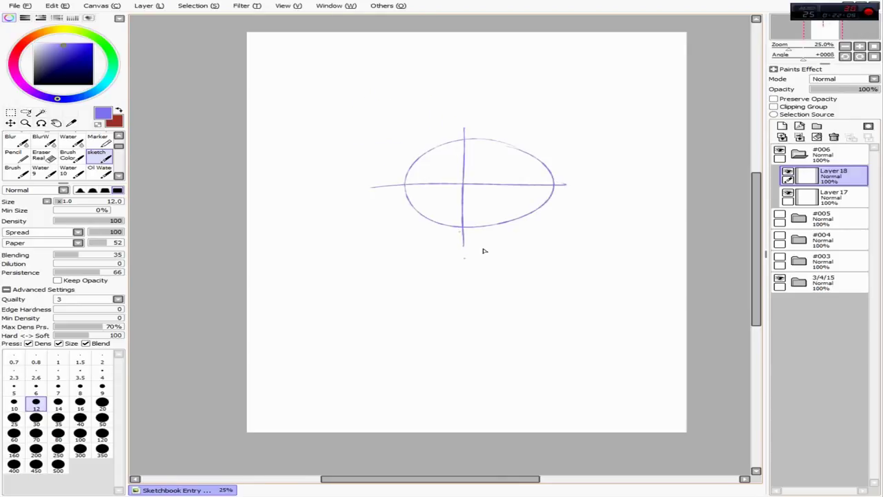
- Move the guide layer below Layer 17 and set its opacity to 17%
drag(831, 176, 831, 200)
key(x)
drag(873, 89, 816, 89)
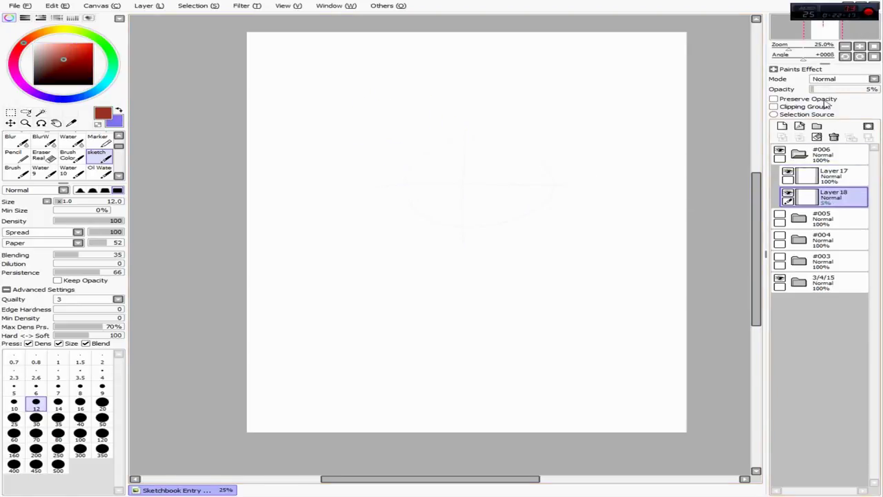
click(822, 89)
key(x)
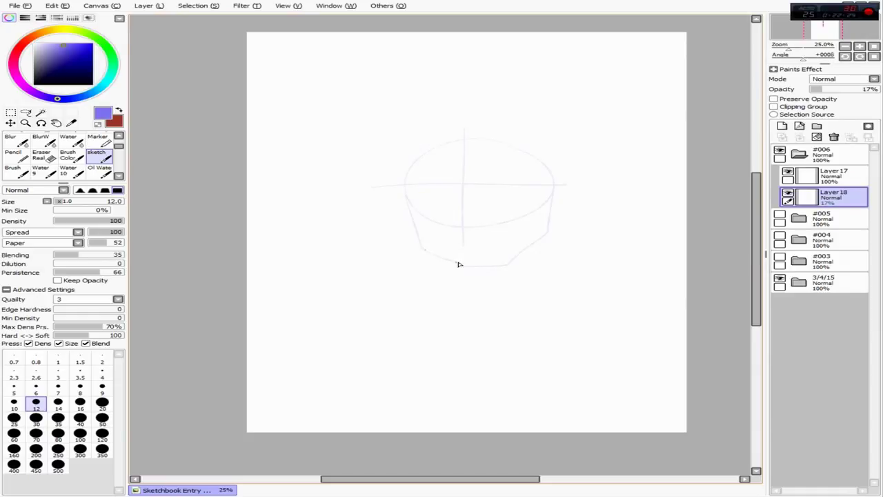
- Erase the short centre line and draw a longer vertical centre line
scroll(474, 196, right, 2)
scroll(510, 199, left, 2)
key(e)
drag(462, 193, 464, 234)
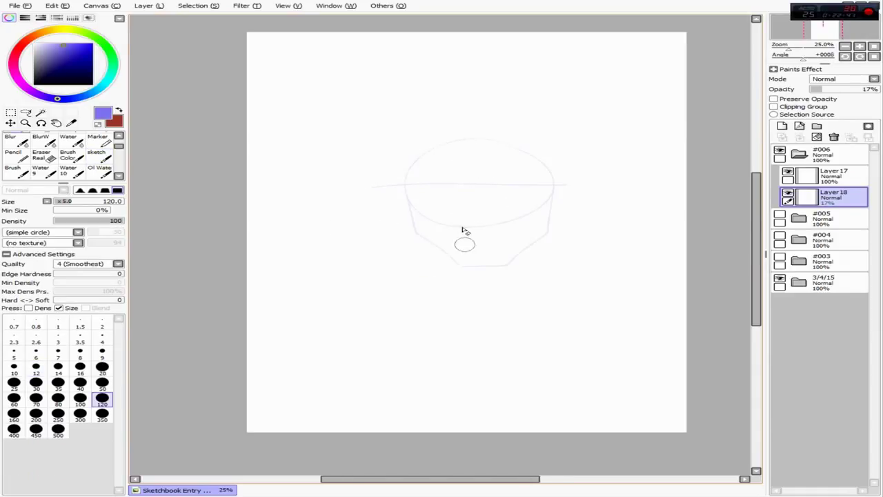
scroll(469, 199, right, 2)
key(e)
drag(397, 131, 399, 284)
scroll(418, 323, left, 2)
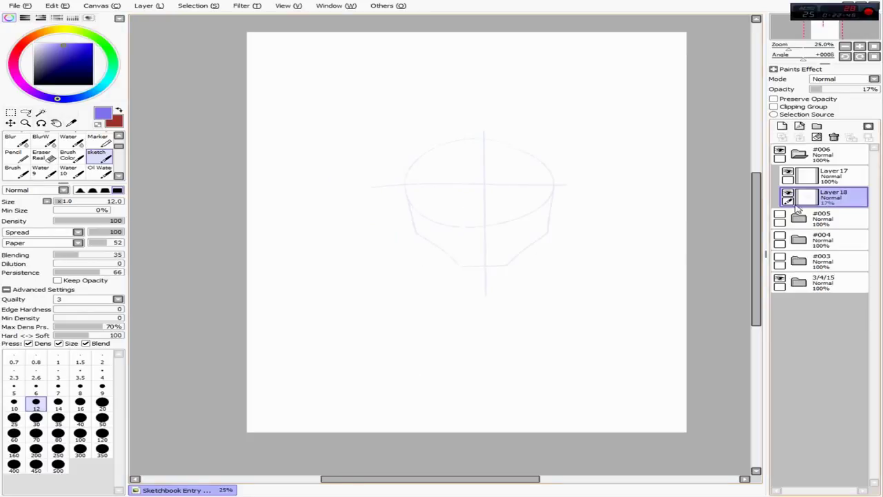
- Select Layer 17 and switch to the dark red colour
click(831, 176)
key(x)
scroll(469, 269, up, 1)
scroll(469, 270, up, 2)
- Reshape the nose curl and draw a round right eye with an eyelid above it
scroll(476, 323, down, 2)
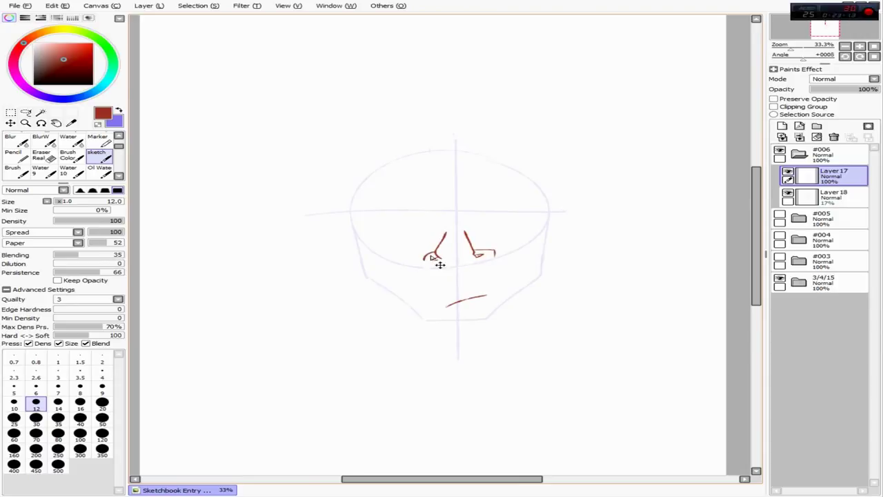
key(ctrl+z)
key(ctrl+z)
drag(437, 253, 443, 256)
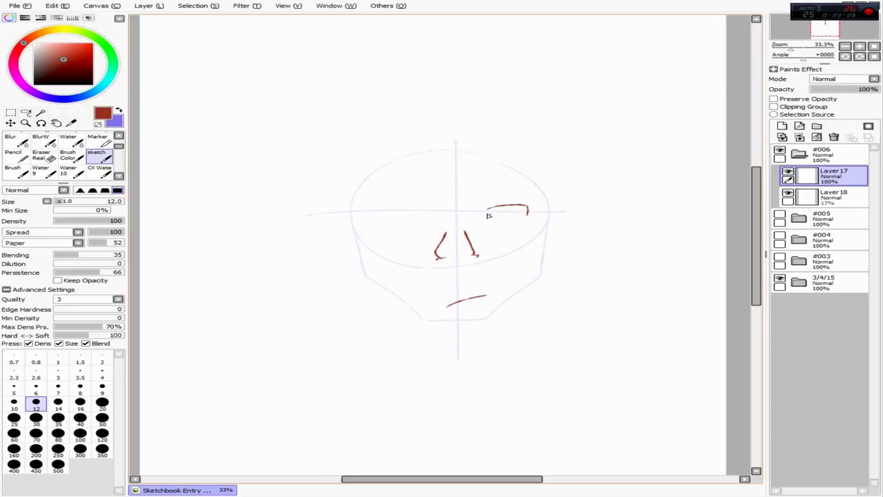
key(ctrl+z)
drag(485, 207, 536, 178)
key(ctrl+z)
mouse_move(463, 193)
mouse_down()
mouse_move(476, 222)
mouse_move(524, 178)
mouse_up()
- Try a second eye circle and pupil on the mirrored canvas, then remove them
key(ctrl+z)
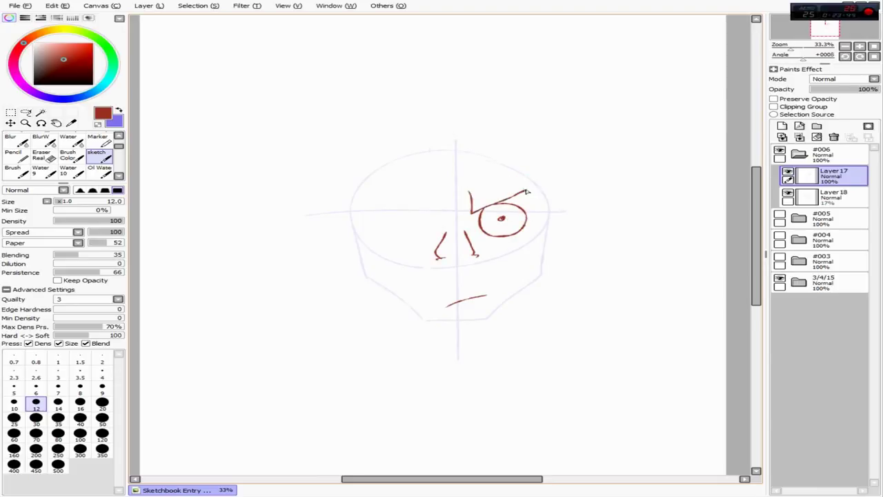
key(h)
drag(488, 221, 487, 220)
key(h)
drag(401, 218, 403, 226)
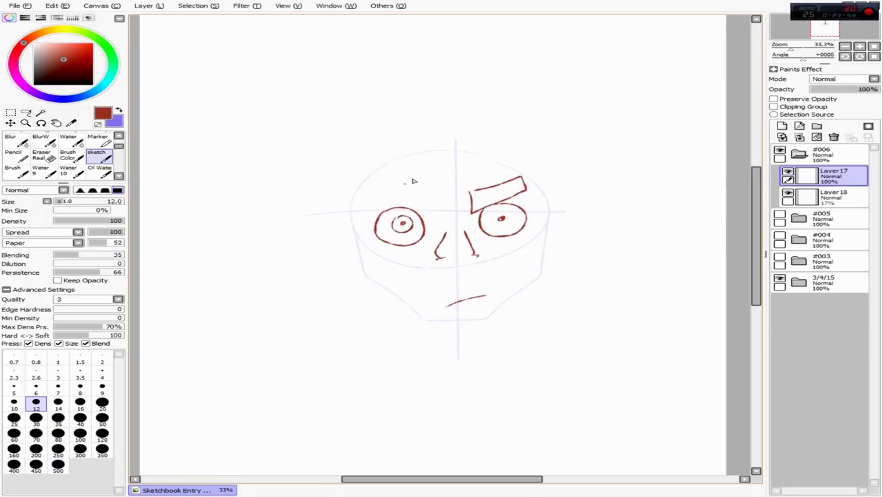
key(ctrl+z)
key(ctrl+z)
key(ctrl+z)
key(ctrl+z)
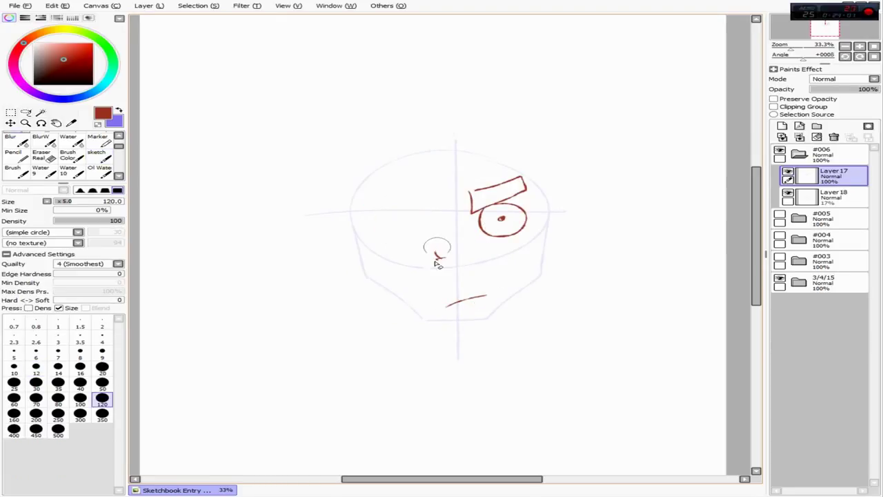
mouse_move(480, 216)
mouse_down()
mouse_move(481, 267)
mouse_move(481, 256)
mouse_up()
drag(447, 215, 451, 217)
- Draw the nose line and a hooked mouth, and extend the jaw with a flat mouth
key(ctrl+z)
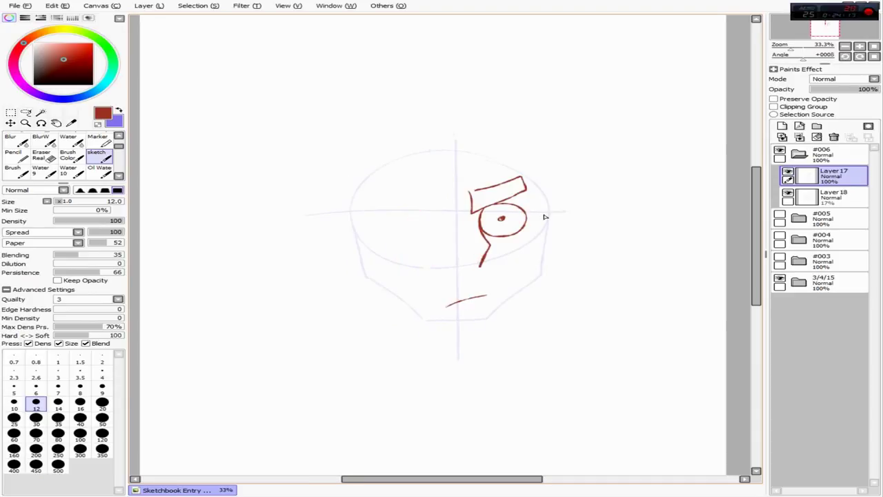
mouse_move(544, 213)
mouse_down()
mouse_move(534, 278)
mouse_move(495, 316)
mouse_up()
key(ctrl+z)
key(h)
mouse_move(503, 272)
mouse_down()
mouse_move(446, 293)
mouse_move(506, 288)
mouse_up()
mouse_move(379, 274)
mouse_down()
mouse_move(434, 292)
mouse_move(444, 279)
mouse_up()
- Add a curved ear beside the face and a neck line down from the jaw
key(ctrl+z)
key(h)
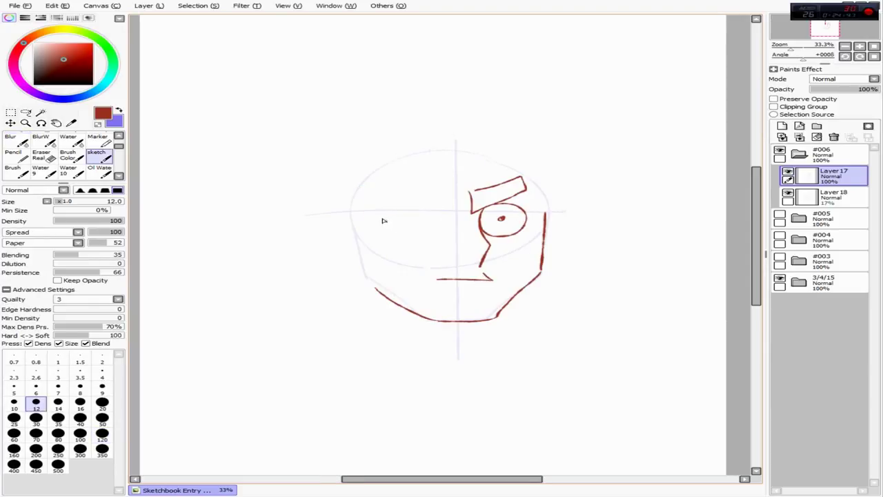
drag(366, 212, 367, 266)
key(ctrl+z)
key(h)
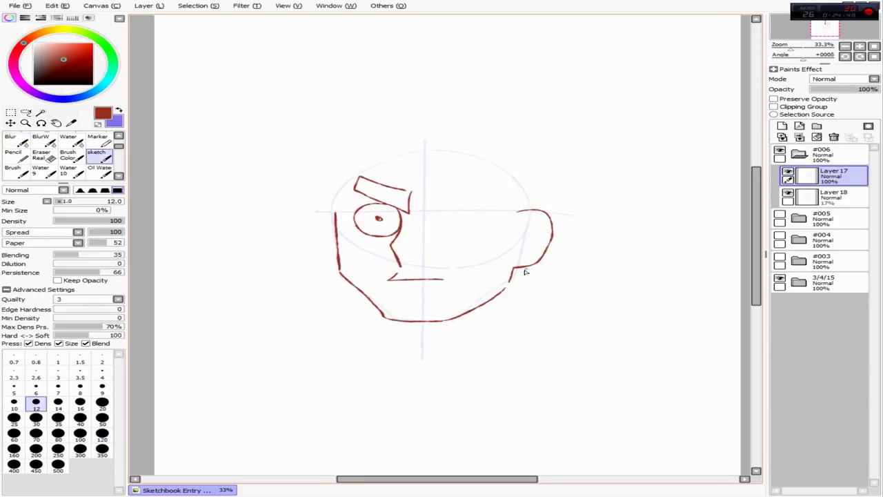
drag(525, 266, 483, 339)
key(ctrl+z)
mouse_move(519, 269)
mouse_down()
mouse_move(505, 343)
mouse_move(572, 352)
mouse_up()
- Erase stray strokes near the eye and draw a larger circle around it
key(h)
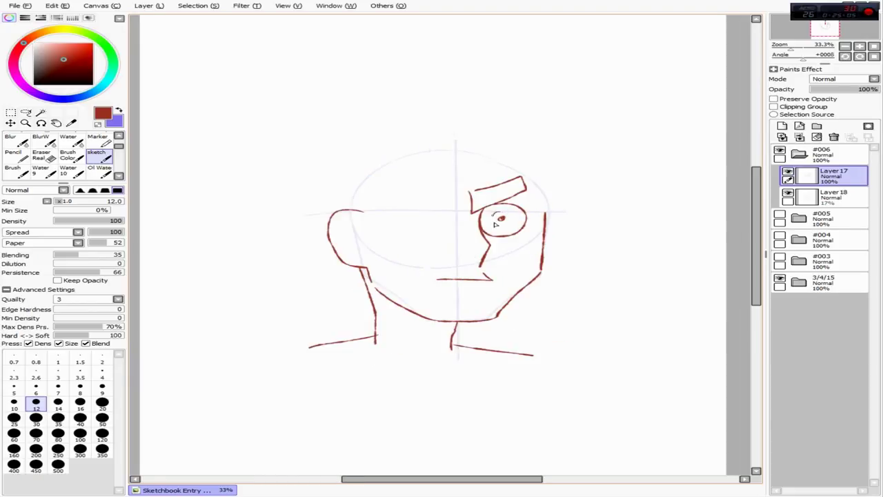
key(h)
key(e)
drag(352, 200, 393, 233)
key(h)
key(b)
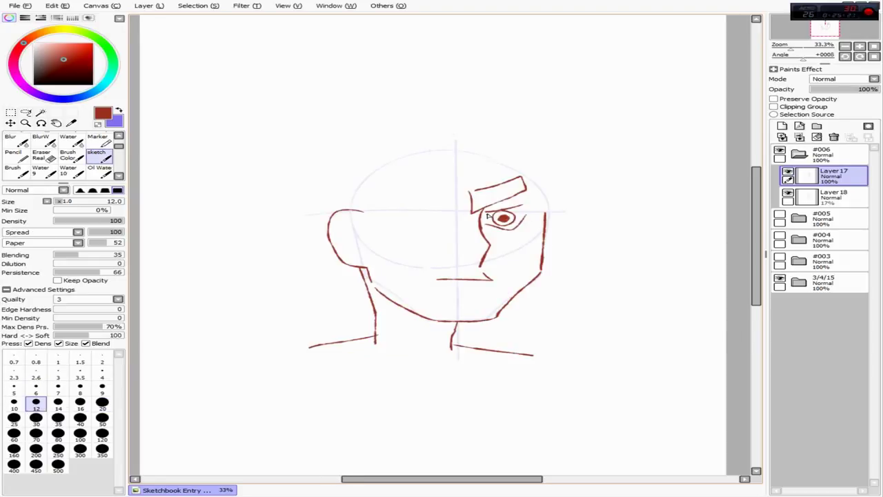
drag(487, 216, 528, 220)
- Draw a collar around the neck with a tie knot and hanging tie ends
key(h)
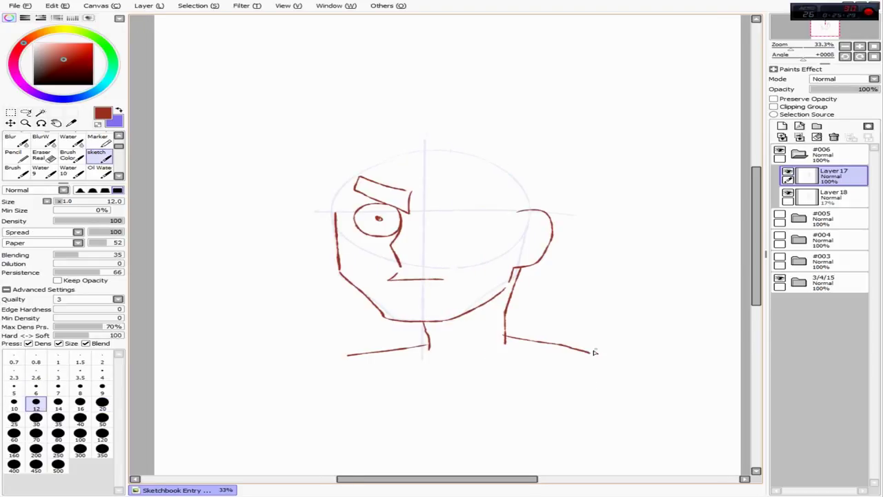
mouse_move(523, 325)
mouse_down()
mouse_move(512, 356)
mouse_move(507, 320)
mouse_up()
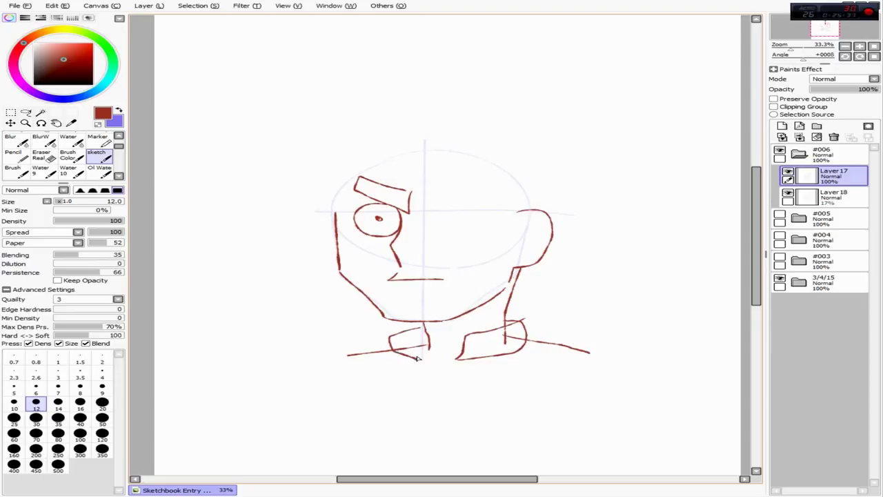
key(ctrl+z)
mouse_move(416, 358)
mouse_down()
mouse_move(422, 338)
mouse_move(427, 360)
mouse_move(464, 358)
mouse_move(468, 397)
mouse_up()
key(h)
key(ctrl+z)
drag(473, 366, 498, 389)
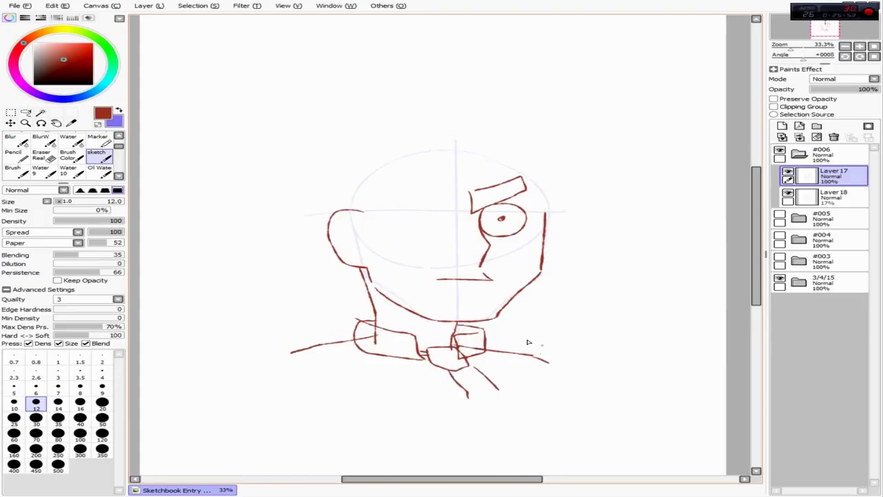
- Trim the collar's right end and draw a shoulder line out from it
key(h)
key(e)
drag(597, 335, 544, 340)
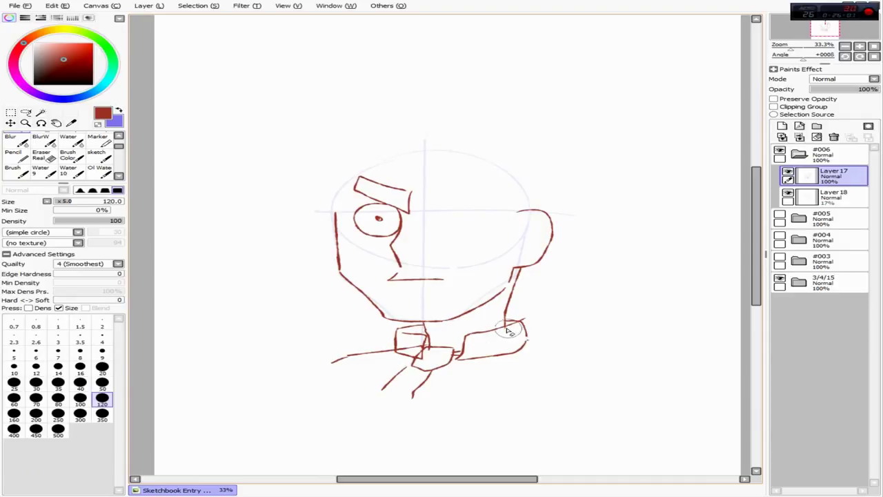
key(b)
drag(527, 341, 629, 369)
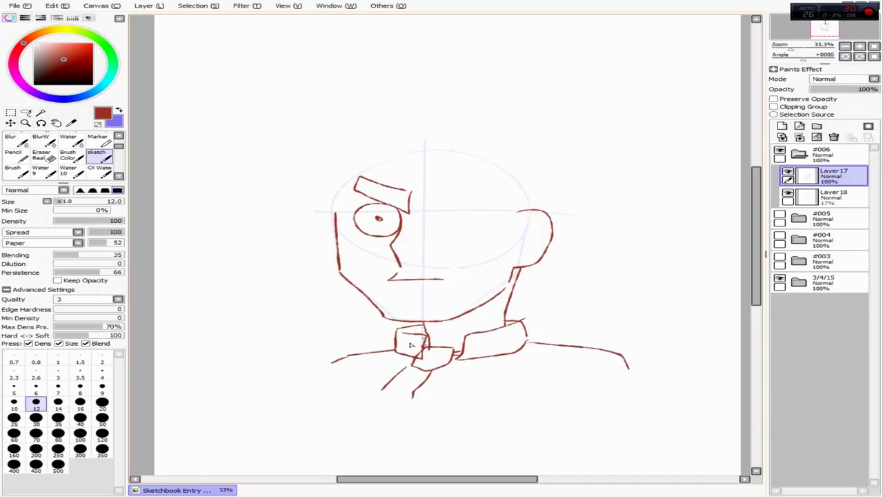
- Replace the left shoulder with a longer line ending in a downward turn
key(h)
key(e)
drag(551, 353, 487, 360)
key(h)
key(b)
drag(389, 350, 271, 381)
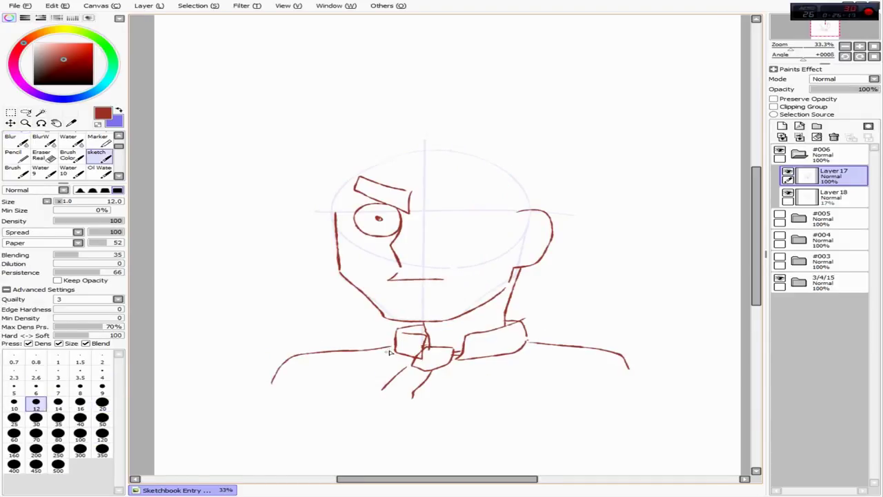
key(ctrl+z)
drag(390, 349, 287, 383)
- Redraw the right shoulder curving down, flipping the canvas to check symmetry
key(e)
drag(614, 362, 538, 298)
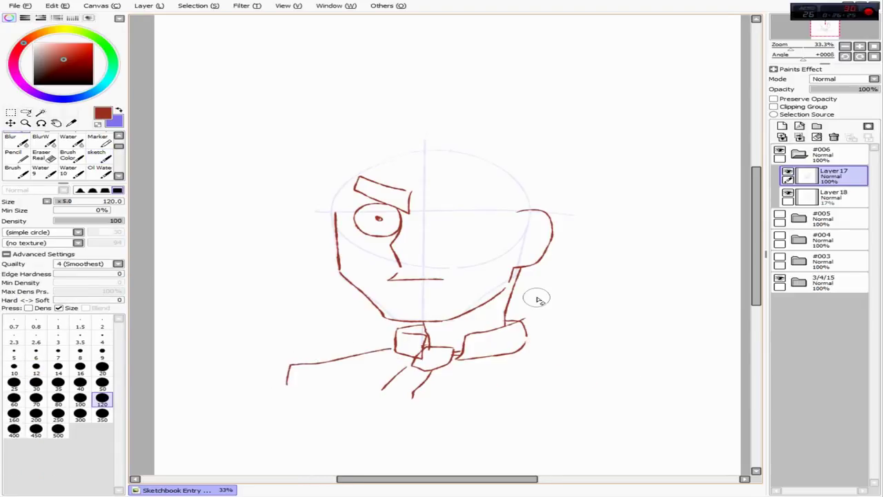
key(b)
mouse_move(527, 343)
mouse_down()
mouse_move(628, 366)
mouse_move(640, 385)
mouse_up()
key(h)
key(e)
key(h)
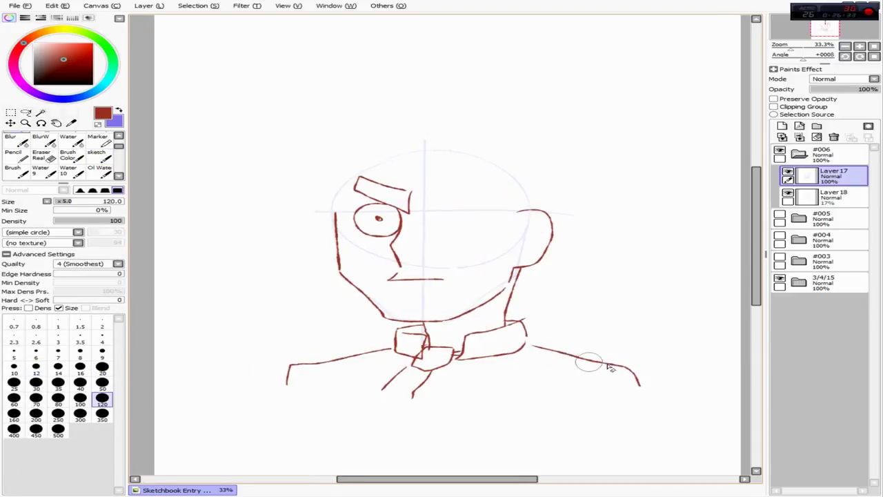
key(b)
key(h)
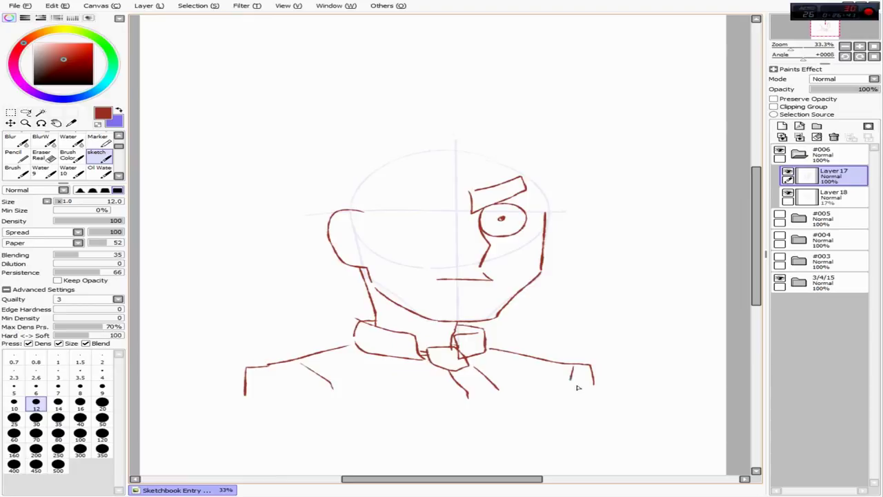
key(h)
- Erase stray bits at the left shoulder and add a stroke at the right shoulder
drag(318, 363, 317, 384)
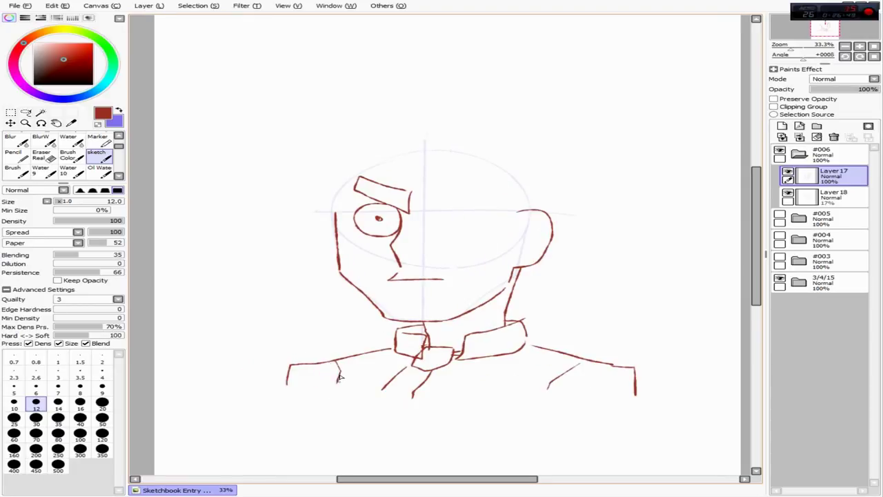
key(h)
key(h)
key(e)
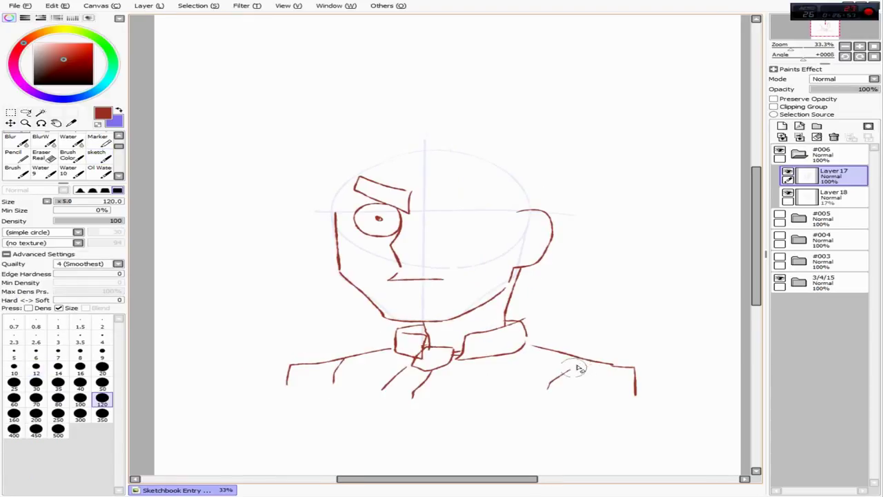
key(e)
key(h)
key(e)
drag(308, 369, 242, 384)
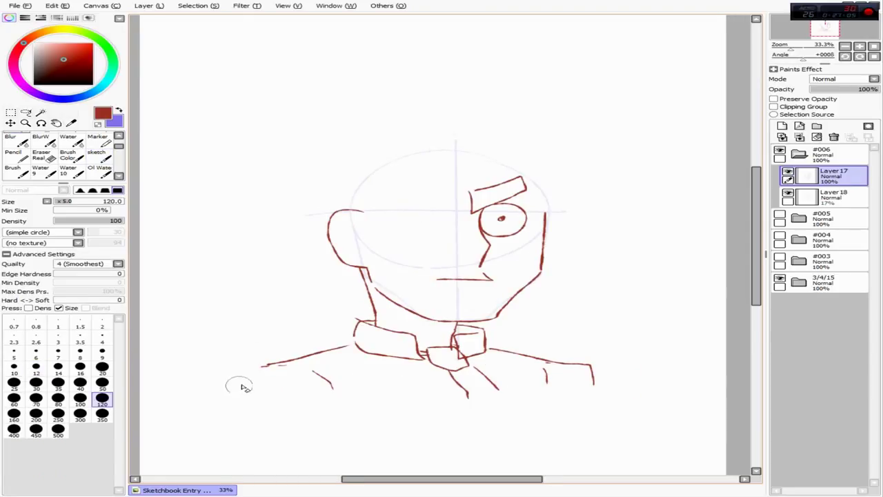
key(e)
drag(560, 364, 571, 381)
key(h)
key(h)
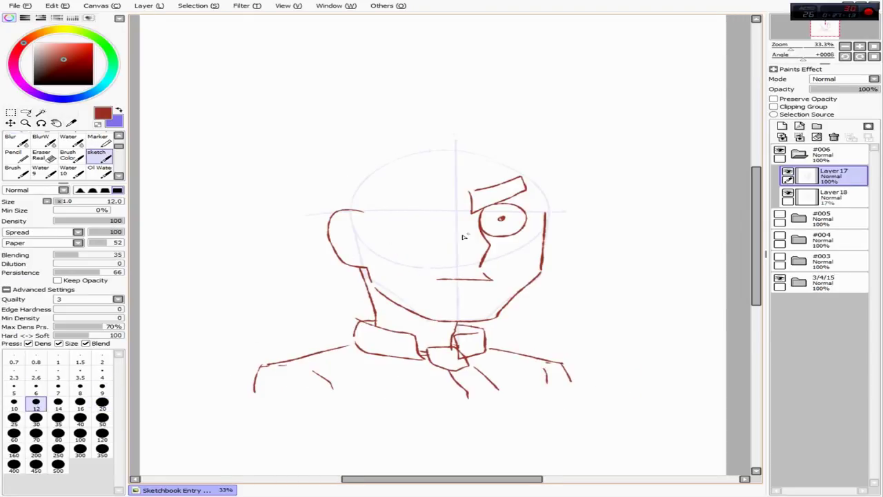
- Hatch a goatee on the chin and draw a jagged sideburn beside the ear
drag(444, 295, 493, 298)
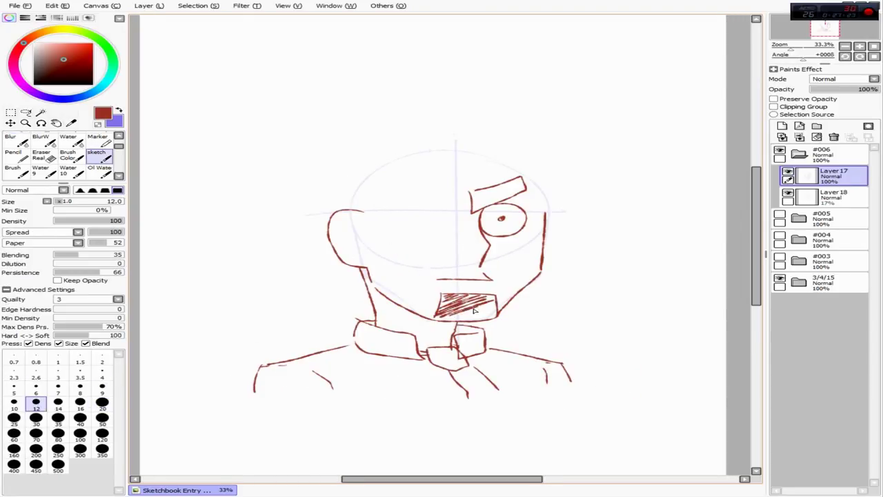
mouse_move(448, 315)
mouse_down()
mouse_move(495, 307)
mouse_move(446, 308)
mouse_up()
key(h)
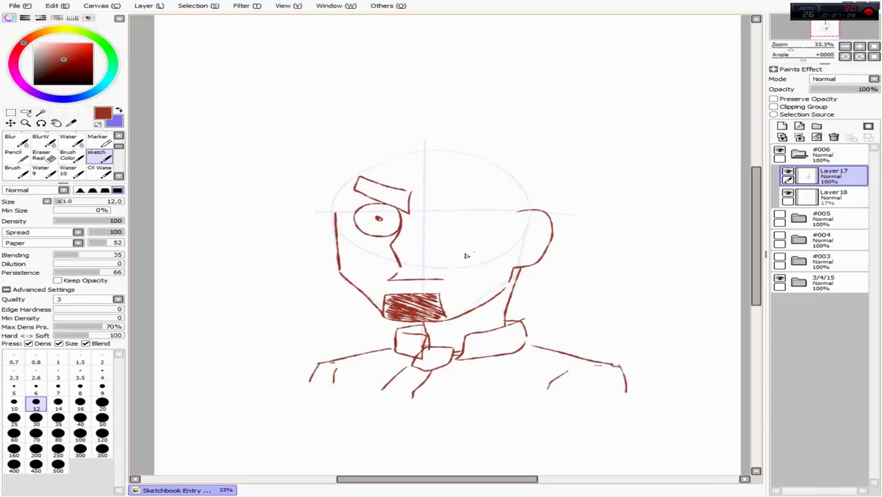
drag(517, 218, 497, 242)
- Fill the eyebrow with hatching, flipping the canvas to compare
key(h)
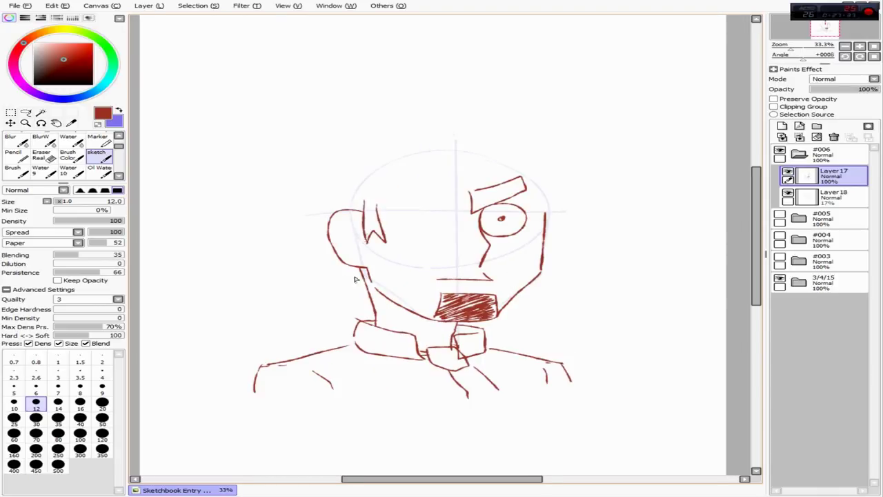
key(h)
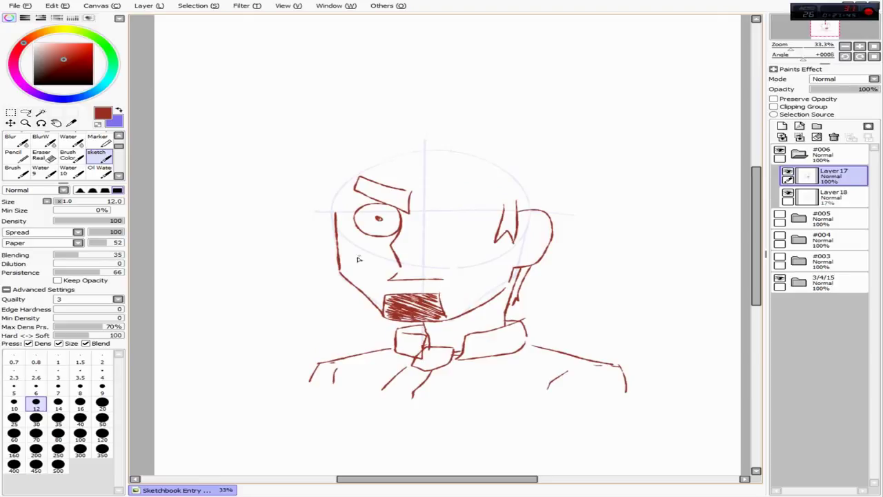
key(h)
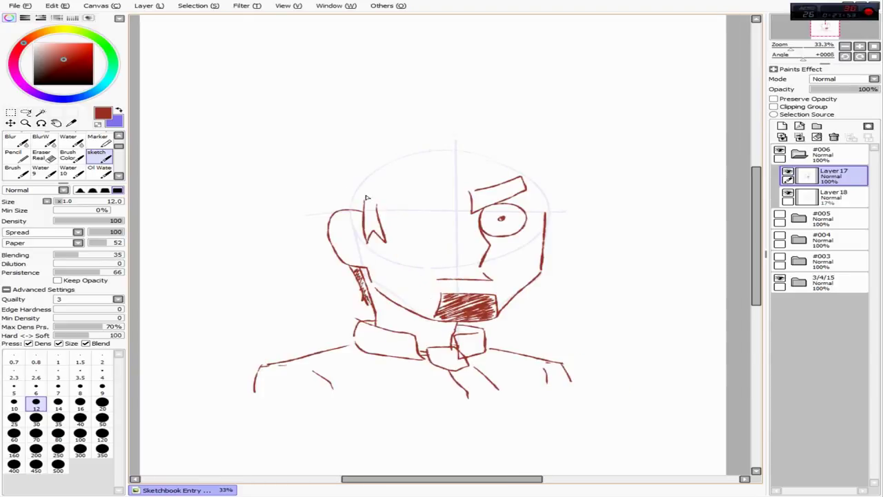
drag(512, 181, 483, 197)
key(h)
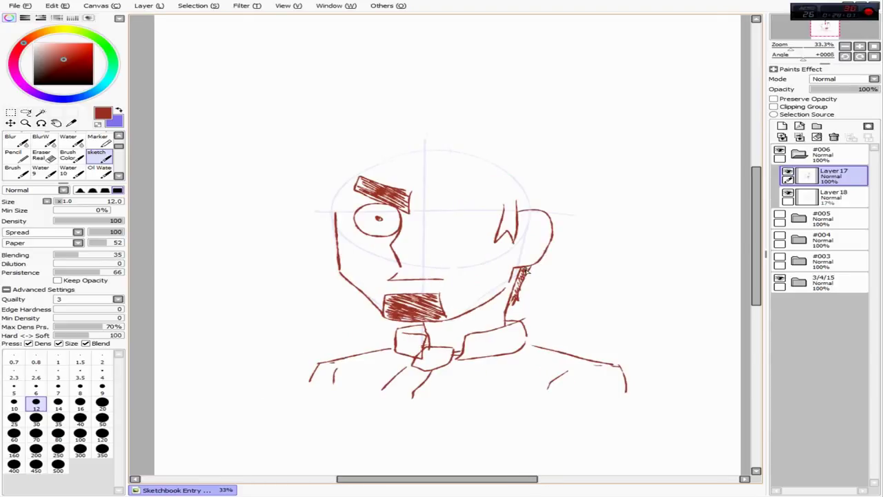
key(h)
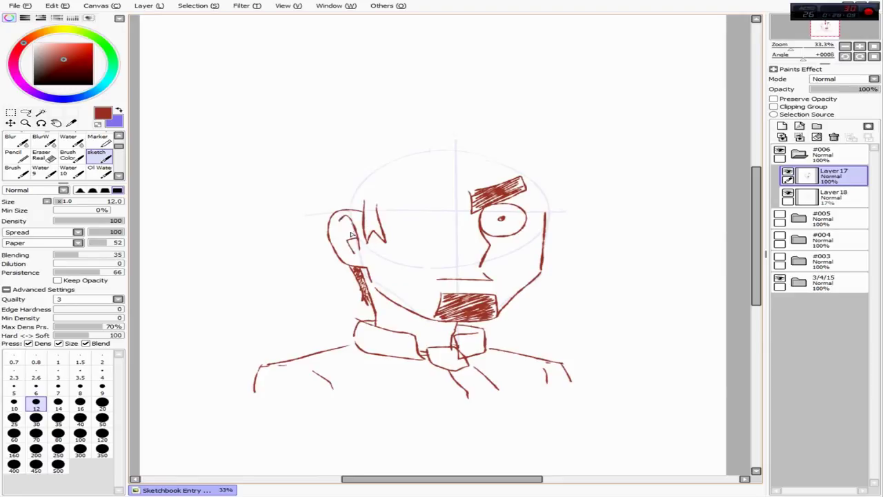
key(h)
- Erase the ear zigzags, trim the eyebrow's end and hatch a second eyebrow
key(e)
mouse_move(511, 207)
mouse_down()
mouse_move(503, 238)
mouse_move(512, 241)
mouse_up()
key(n)
key(e)
mouse_move(397, 191)
mouse_down()
mouse_move(492, 197)
mouse_move(479, 176)
mouse_up()
key(n)
drag(420, 205, 491, 180)
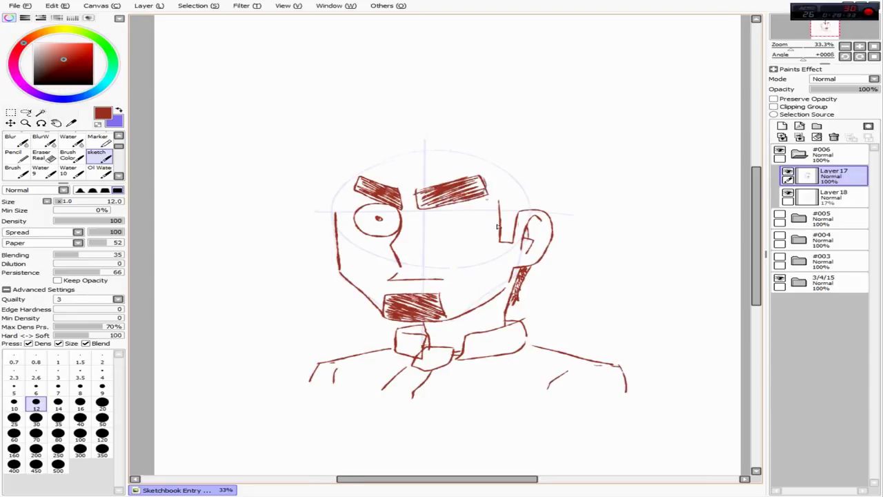
- Draw a second eye circle and outline spiky hair across the top of the head
key(h)
key(h)
drag(437, 209, 476, 219)
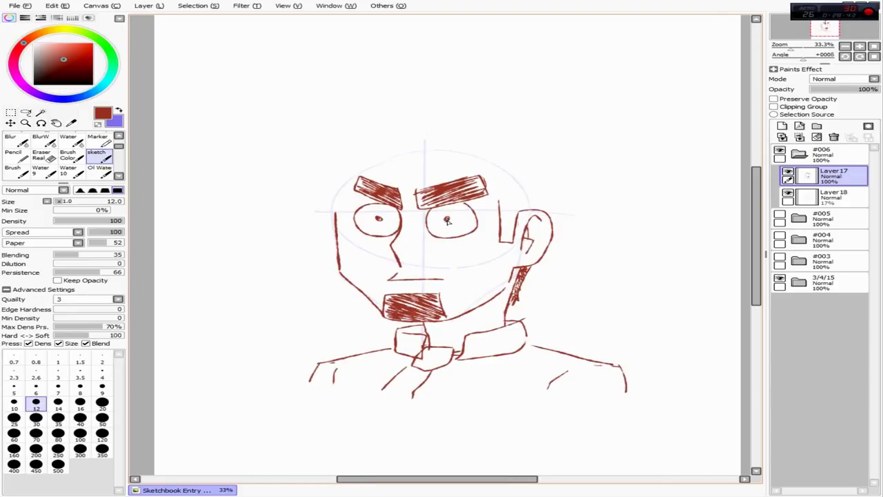
key(h)
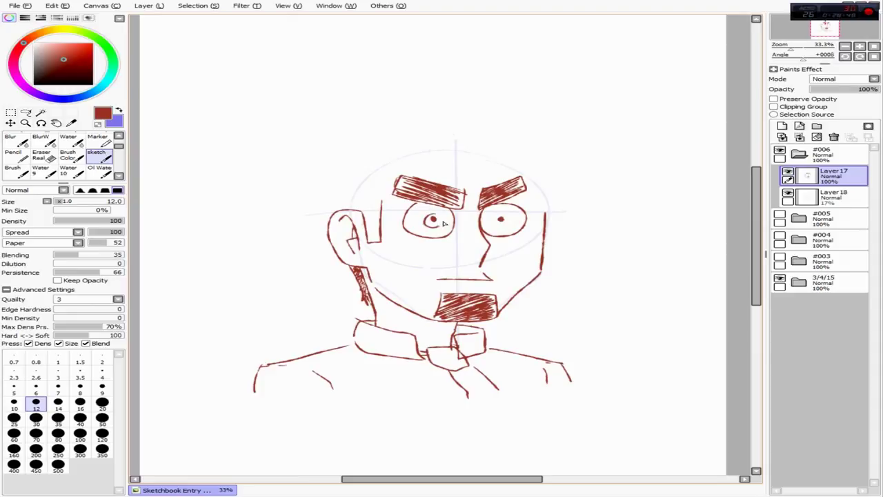
key(ctrl+z)
key(h)
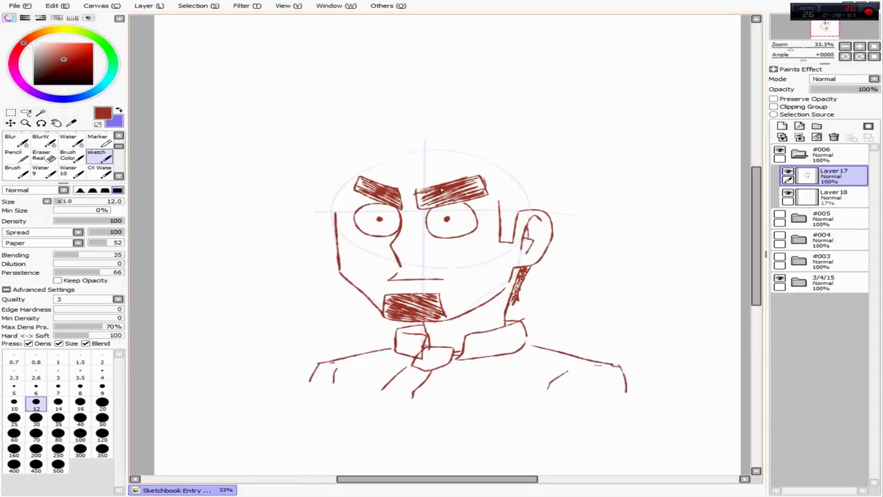
key(h)
mouse_move(343, 211)
mouse_down()
mouse_move(390, 111)
mouse_move(473, 121)
mouse_move(564, 145)
mouse_move(543, 237)
mouse_up()
- Undo the spiky hair strokes and draw a curved strand at the head's left
key(h)
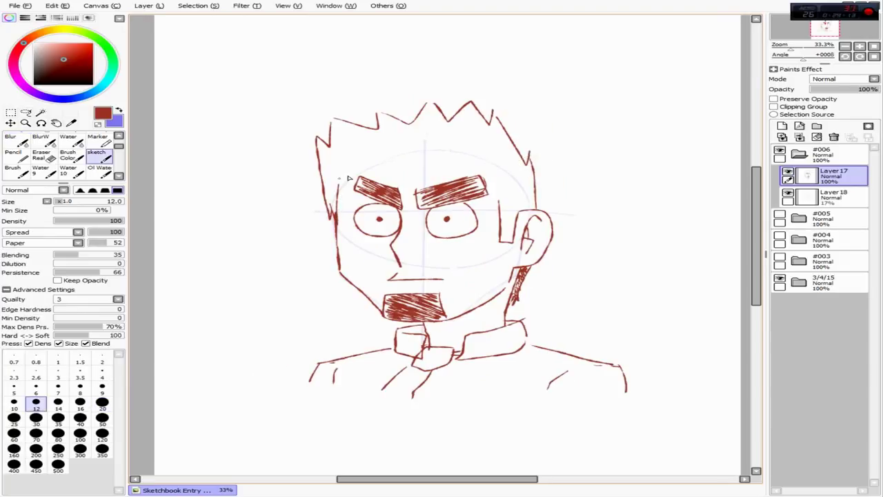
key(ctrl+z)
key(ctrl+z)
key(ctrl+z)
key(h)
key(ctrl+z)
mouse_move(338, 207)
mouse_down()
mouse_move(358, 140)
mouse_move(469, 104)
mouse_move(587, 176)
mouse_move(562, 241)
mouse_up()
key(h)
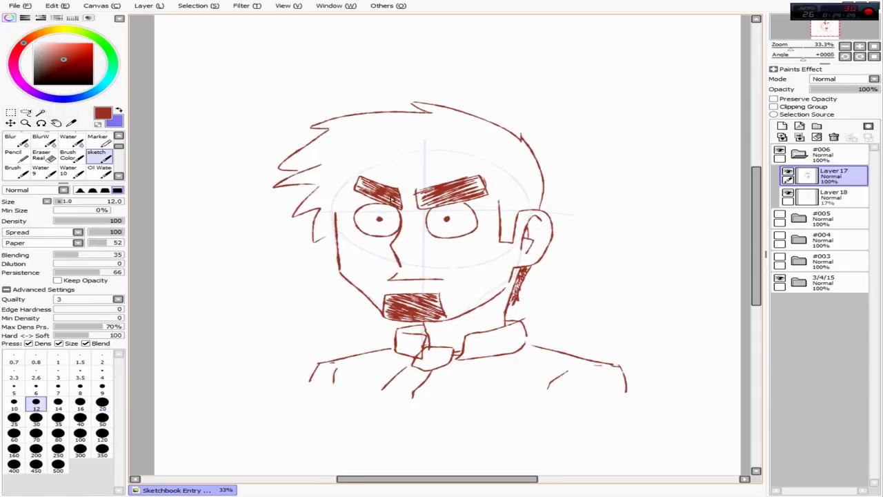
key(h)
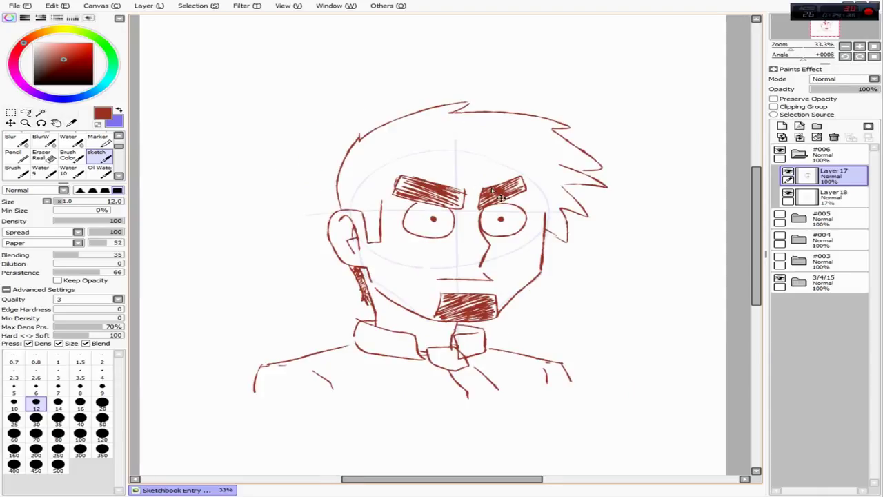
- Add dense diagonal hatching across the left and right halves of the hair
mouse_move(359, 148)
mouse_down()
mouse_move(442, 114)
mouse_move(385, 148)
mouse_move(497, 110)
mouse_up()
key(ctrl+z)
mouse_move(348, 186)
mouse_down()
mouse_move(527, 128)
mouse_move(378, 206)
mouse_move(497, 134)
mouse_up()
drag(414, 180, 555, 146)
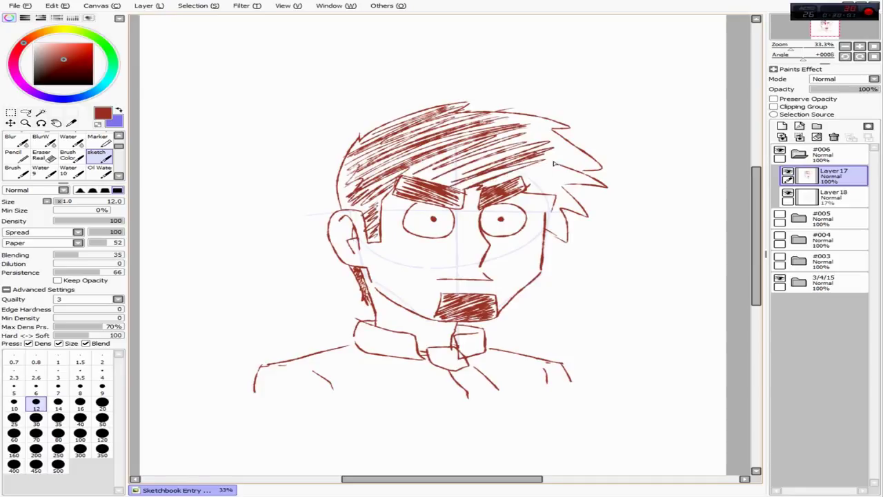
drag(476, 192, 600, 183)
mouse_move(517, 171)
mouse_down()
mouse_move(549, 135)
mouse_move(507, 146)
mouse_up()
drag(338, 157, 359, 203)
- Erase stray strands near the ear, redraw them, and add more hair hatching
key(e)
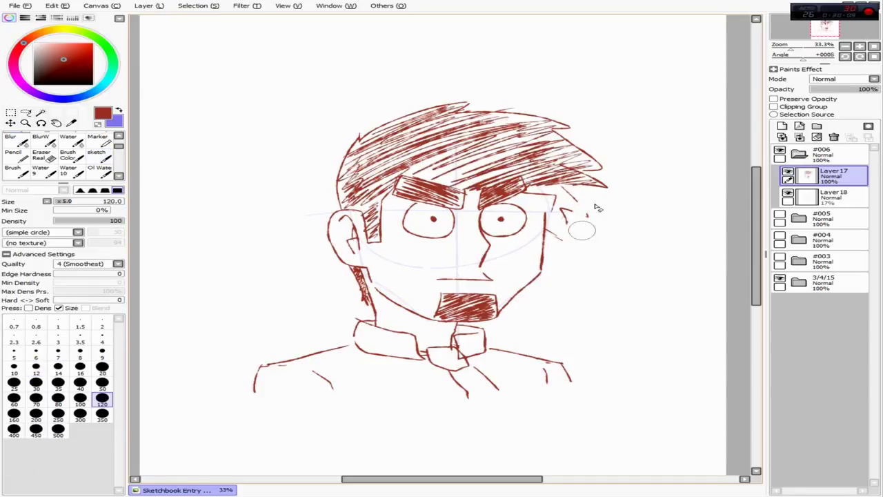
drag(551, 207, 593, 238)
key(e)
mouse_move(531, 183)
mouse_down()
mouse_move(577, 204)
mouse_move(532, 188)
mouse_up()
drag(513, 156, 432, 177)
drag(517, 136, 422, 175)
- Redraw the left brow, hatch the right eyebrow, and mirror-check the finished face
key(h)
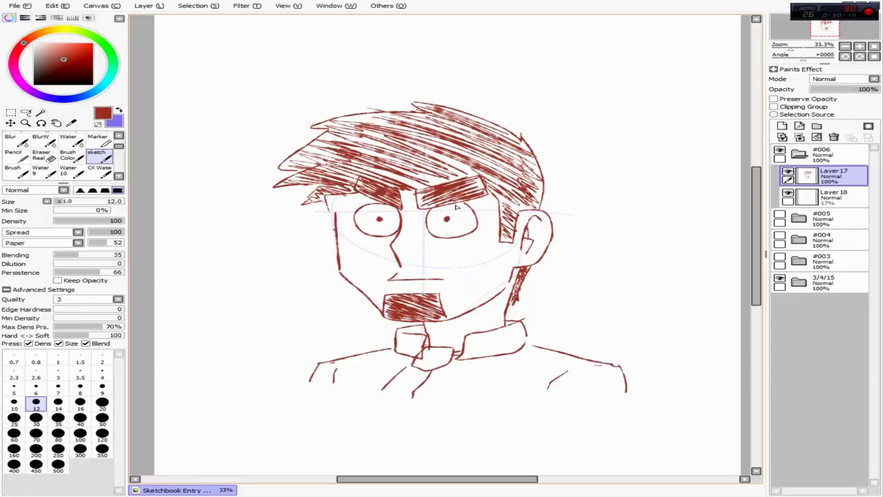
key(e)
mouse_move(352, 181)
mouse_down()
mouse_move(381, 203)
mouse_move(362, 178)
mouse_move(405, 181)
mouse_up()
key(e)
drag(341, 207, 375, 204)
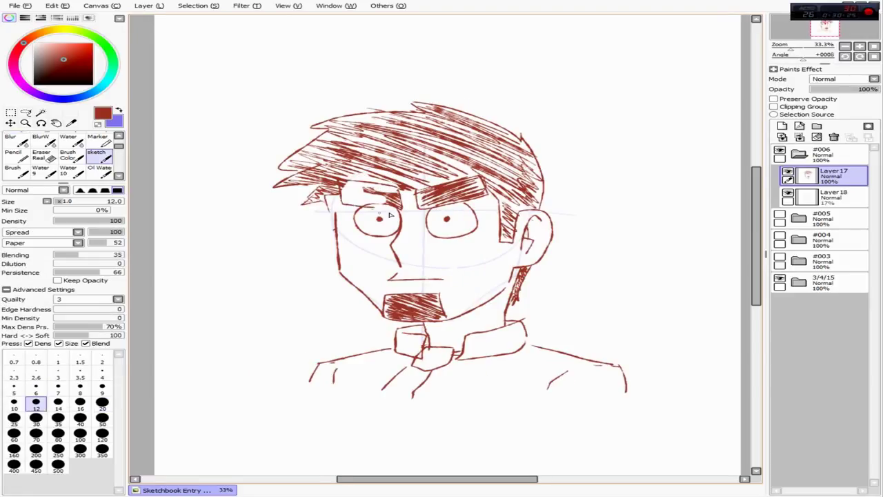
key(h)
key(e)
key(e)
mouse_move(532, 200)
mouse_down()
mouse_move(476, 206)
mouse_move(538, 186)
mouse_move(485, 209)
mouse_move(508, 196)
mouse_move(423, 207)
mouse_up()
key(h)
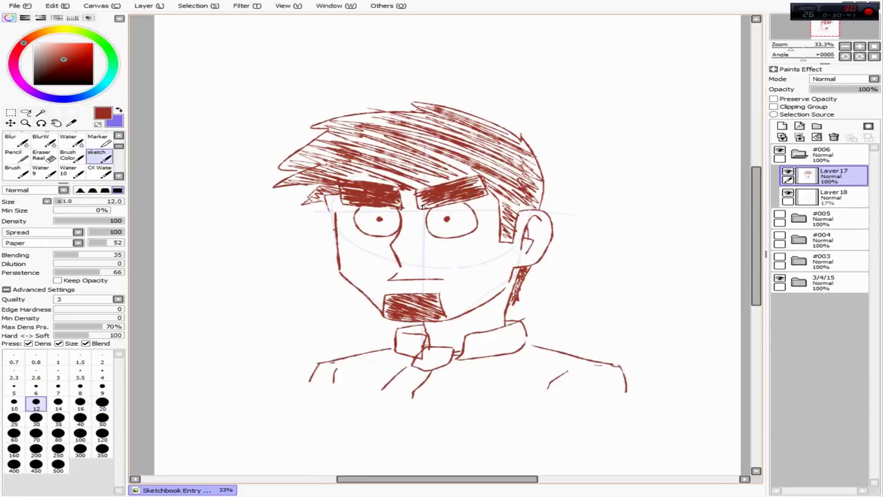
key(h)
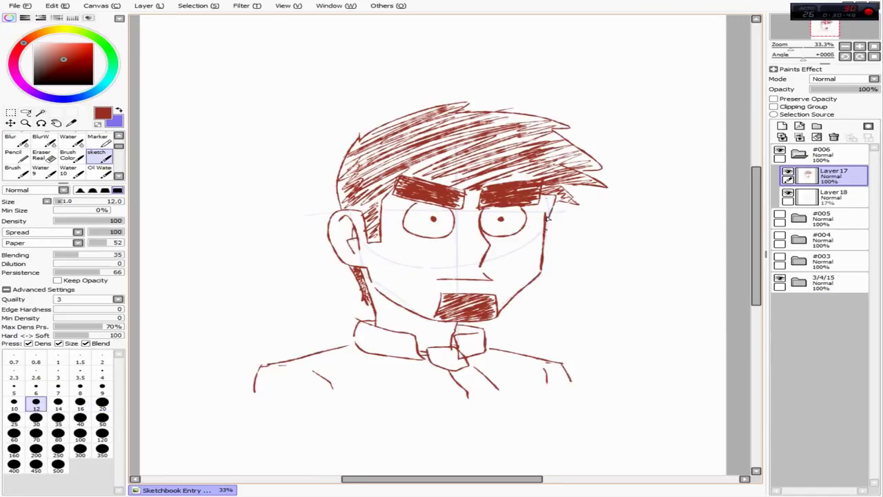
key(h)
key(h)
- Create a new folder named #007
click(816, 126)
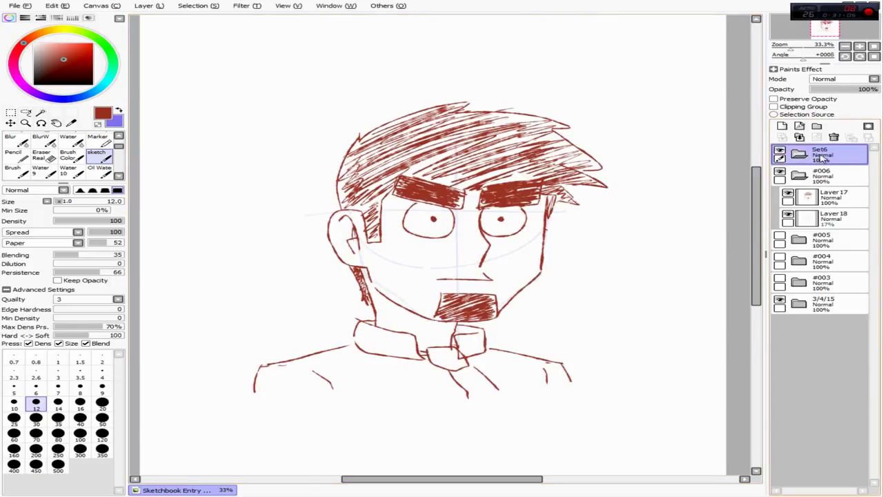
double_click(821, 157)
text(#007)
key(Return)
click(780, 175)
- Add two layers inside #007, hide #006 and show the #004 head sketch
scroll(448, 172, down, 1)
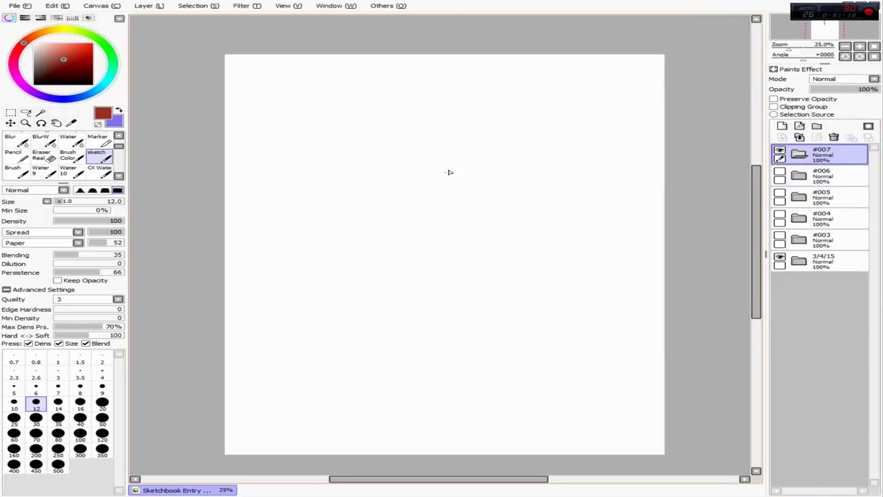
click(782, 125)
click(798, 239)
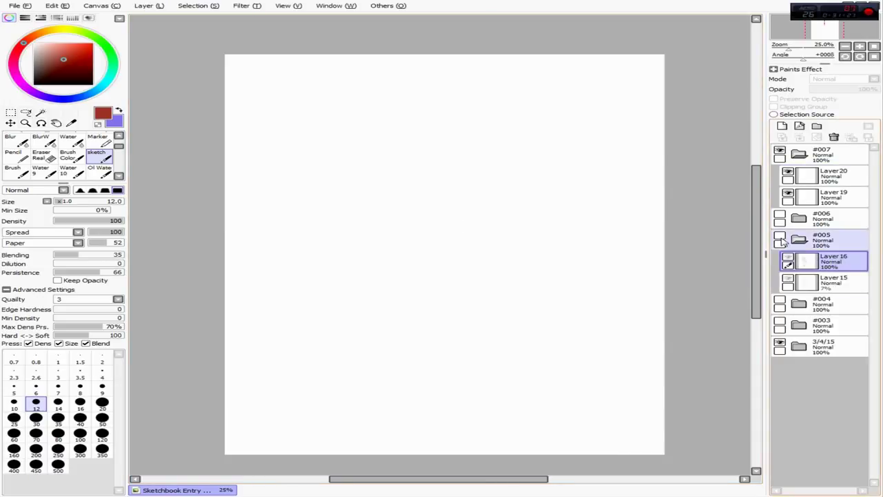
click(779, 238)
click(779, 238)
click(798, 239)
- Hide the #004 sketch, select Layer 19 in #007, and swap to the blue colour
click(779, 261)
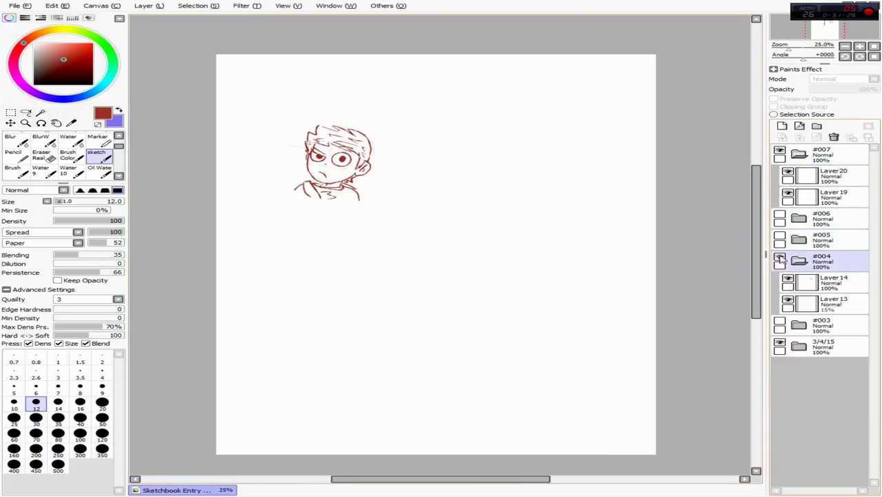
key(h)
click(779, 261)
click(821, 176)
click(799, 154)
click(831, 197)
key(x)
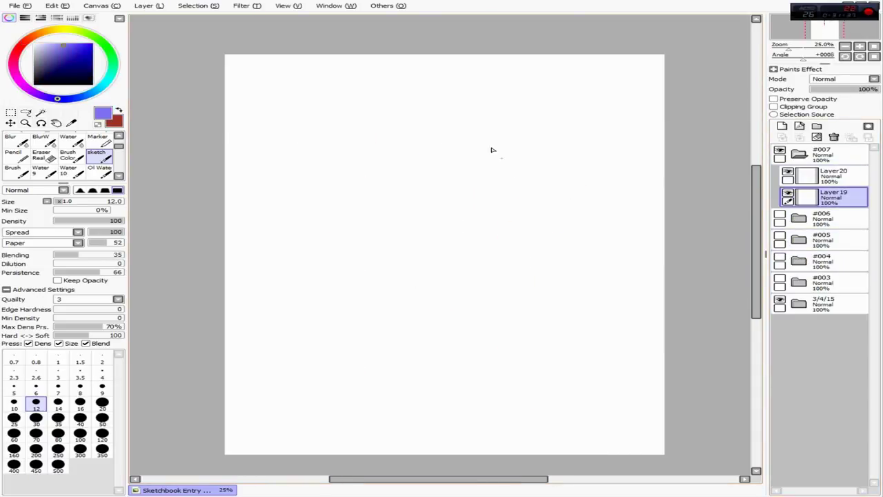
- Sketch the blue round head, centre cross lines, and a hand ellipse at lower right
mouse_move(449, 148)
mouse_down()
mouse_move(528, 187)
mouse_move(498, 141)
mouse_up()
key(ctrl+z)
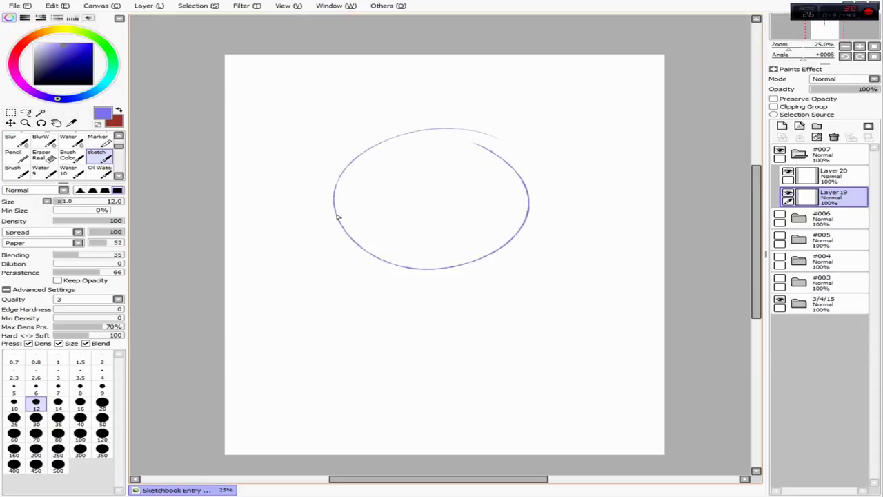
drag(365, 283, 523, 228)
drag(403, 110, 412, 350)
drag(305, 225, 550, 211)
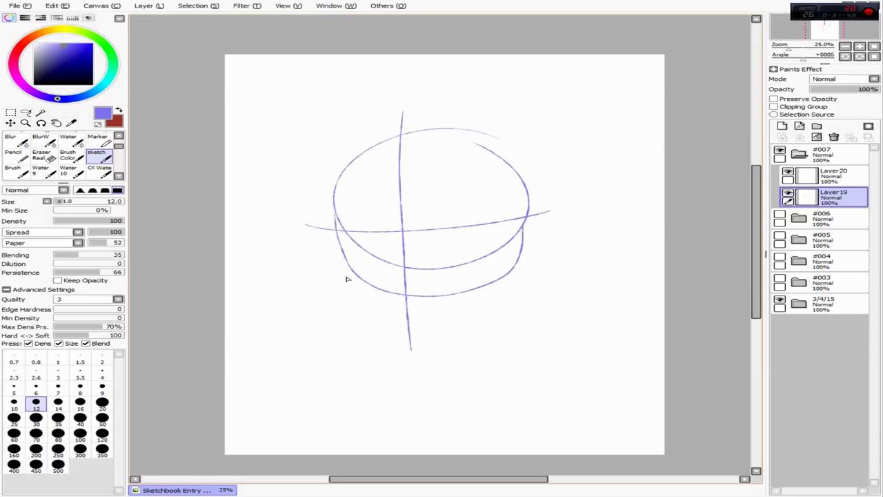
drag(336, 293, 332, 318)
drag(530, 282, 572, 306)
key(ctrl+z)
mouse_move(512, 339)
mouse_down()
mouse_move(592, 296)
mouse_move(523, 348)
mouse_up()
key(ctrl+z)
drag(612, 278, 576, 307)
- Lower the guide layer to 20% opacity and trace the jaw line in dark red
click(828, 176)
key(x)
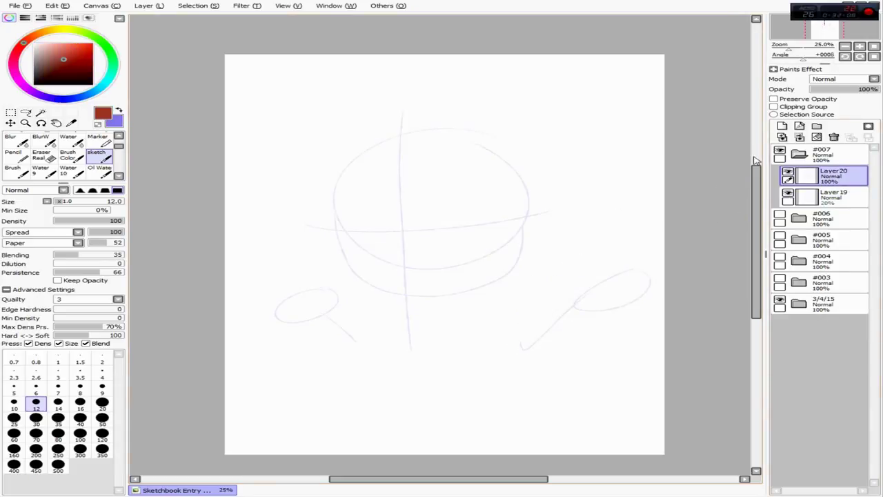
scroll(387, 258, up, 1)
drag(304, 236, 339, 307)
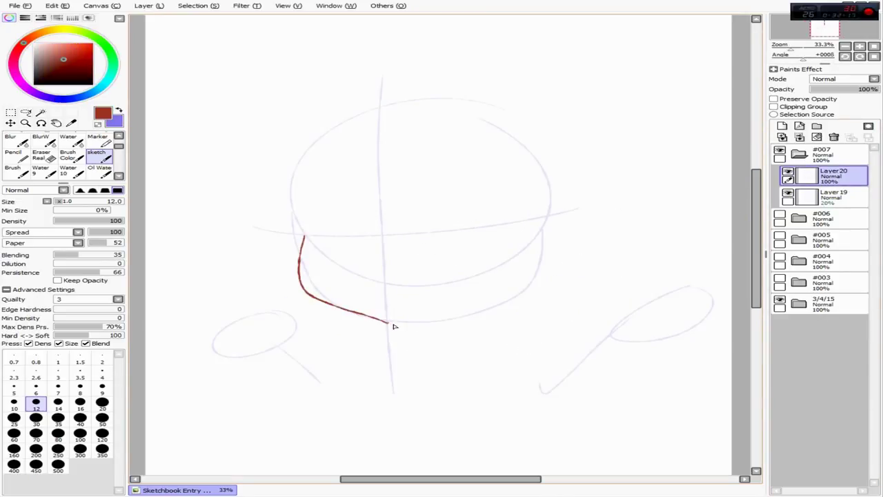
drag(393, 326, 532, 283)
- Fade the guide sketch to 7% opacity and draw the mouth curve on the line-art layer
click(827, 197)
drag(823, 89, 815, 89)
click(828, 175)
drag(348, 264, 432, 263)
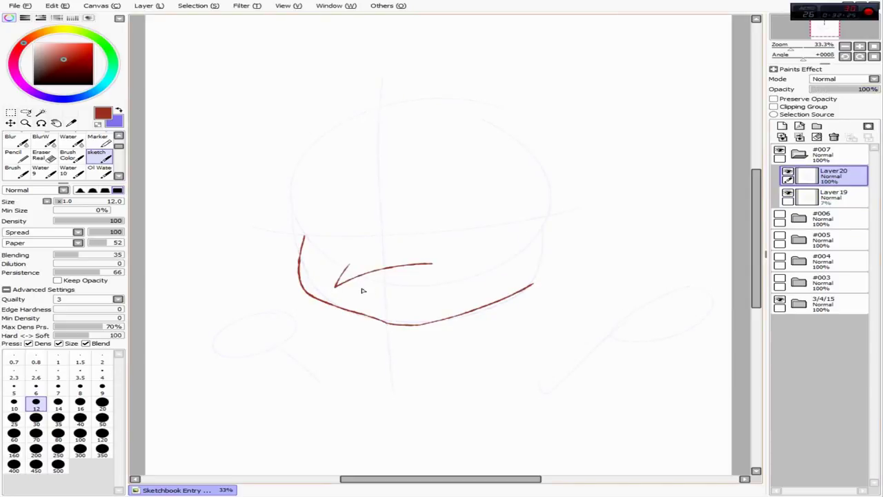
key(ctrl+z)
drag(347, 283, 442, 271)
key(ctrl+z)
key(ctrl+z)
ctrl+shift+click(398, 305)
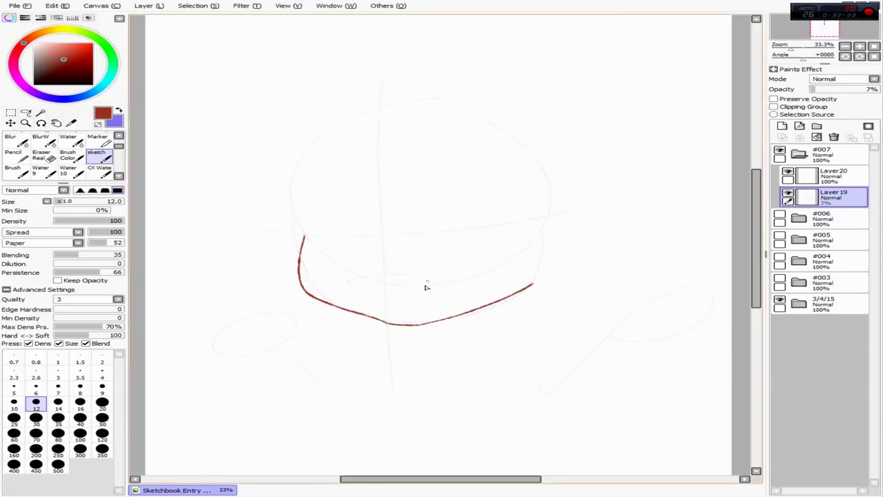
ctrl+shift+click(426, 287)
drag(353, 268, 443, 297)
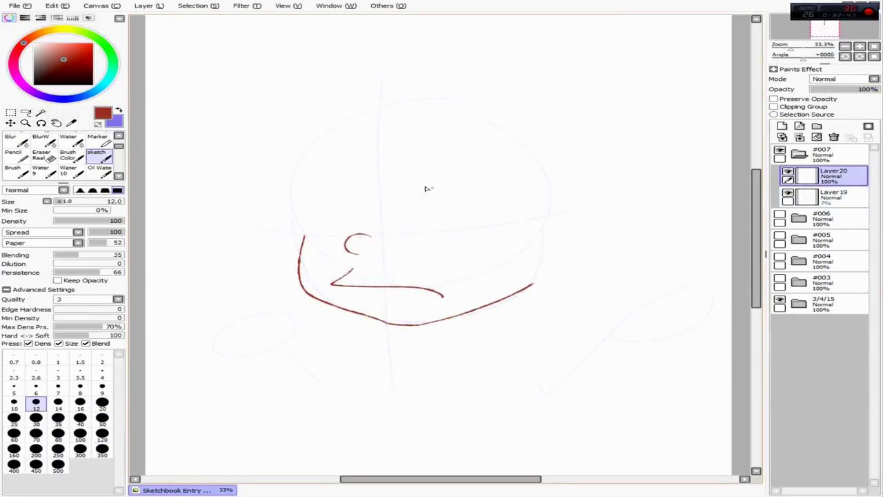
- Try eyebrow and eye strokes, undoing the unsatisfactory attempts
drag(427, 217, 481, 238)
drag(449, 193, 472, 218)
key(ctrl+z)
key(ctrl+z)
key(ctrl+z)
drag(407, 201, 475, 207)
drag(392, 183, 499, 193)
key(ctrl+z)
key(ctrl+z)
- Sketch the eye dome with its pupil oval and an arc above the eye
key(ctrl+z)
mouse_move(330, 274)
mouse_down()
mouse_move(460, 275)
mouse_move(480, 252)
mouse_up()
key(ctrl+z)
mouse_move(387, 225)
mouse_down()
mouse_move(450, 219)
mouse_move(433, 206)
mouse_move(476, 233)
mouse_up()
key(ctrl+z)
key(ctrl+z)
drag(445, 181, 444, 208)
drag(414, 173, 483, 165)
key(ctrl+z)
drag(426, 156, 459, 170)
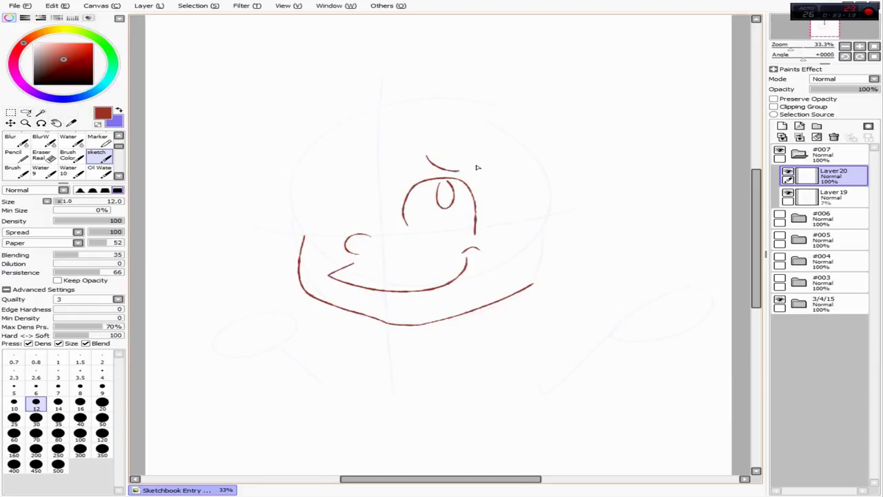
- Trim the stray hook and mouth end, then add a short eyebrow and right pupil
mouse_move(462, 247)
mouse_down()
mouse_move(477, 254)
mouse_move(436, 285)
mouse_up()
drag(428, 158, 459, 169)
drag(404, 160, 491, 169)
key(h)
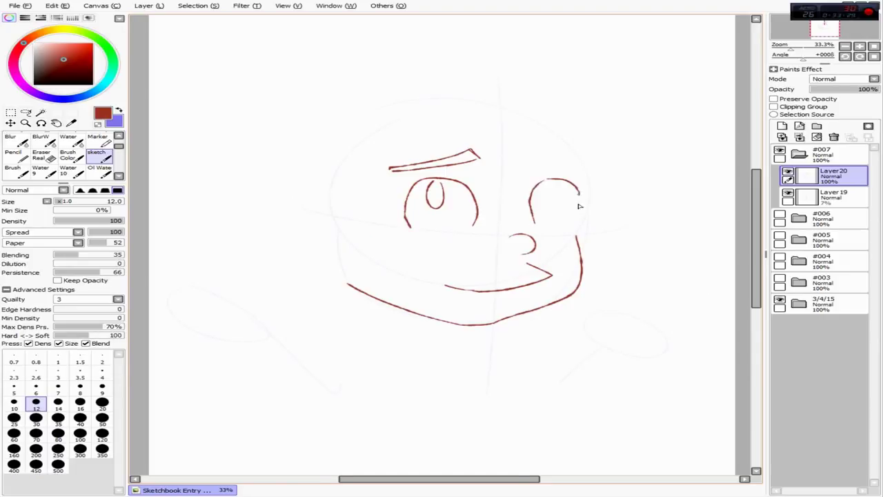
key(h)
drag(336, 183, 335, 186)
key(h)
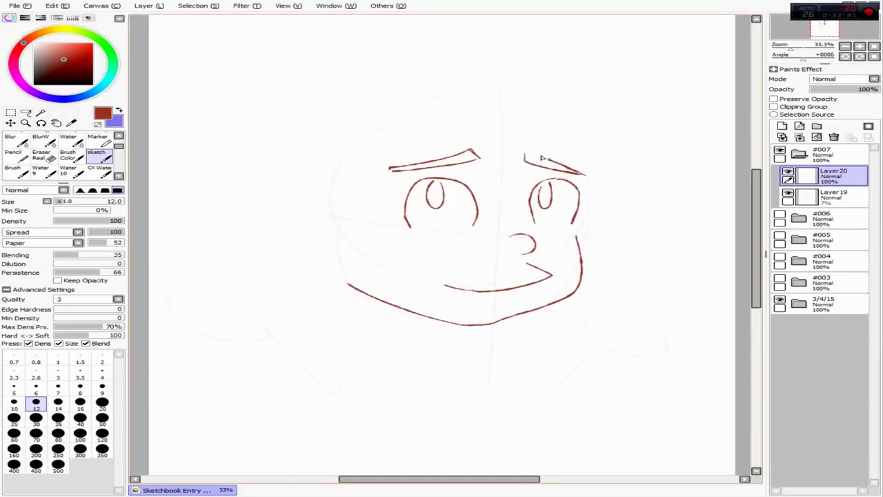
key(h)
- Erase and redraw the left jaw line and the lower-right chin
key(e)
drag(298, 272, 383, 327)
key(b)
drag(298, 236, 386, 325)
key(e)
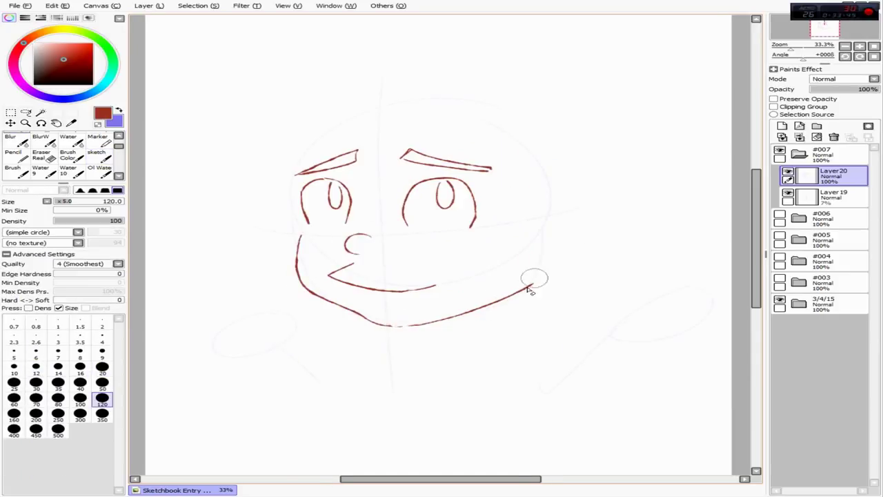
drag(530, 290, 414, 275)
key(b)
key(h)
key(e)
mouse_move(583, 238)
mouse_down()
mouse_move(583, 285)
mouse_move(487, 325)
mouse_up()
- Erase a small stray area near the mouth
key(b)
key(e)
key(b)
key(e)
key(b)
key(h)
key(e)
mouse_move(372, 261)
mouse_down()
mouse_move(340, 277)
mouse_move(348, 267)
mouse_up()
key(b)
key(b)
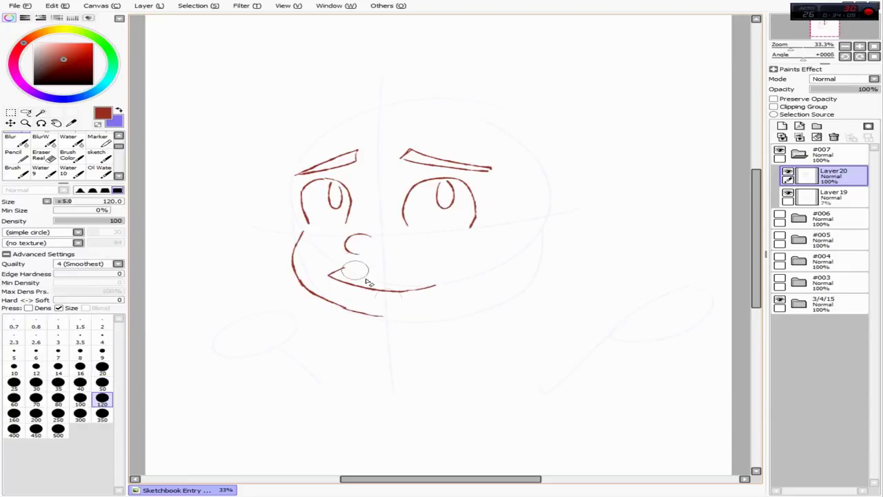
- Try mouth-corner, cheek and ear strokes, then undo the ear strokes
drag(527, 187, 505, 258)
drag(556, 196, 523, 269)
drag(585, 212, 550, 254)
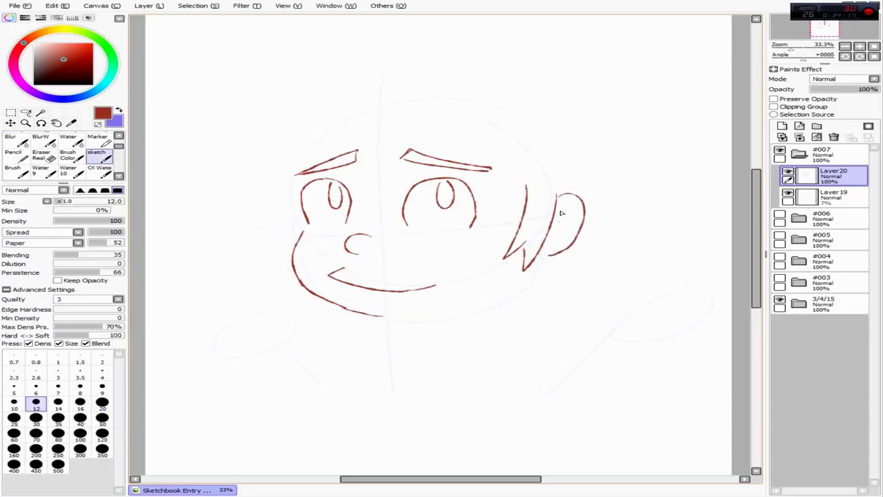
drag(570, 200, 549, 239)
key(ctrl+z)
key(ctrl+z)
key(ctrl+z)
- Redraw the left side of the face, the cheek line and the chin curve
key(ctrl+z)
drag(293, 159, 307, 222)
drag(513, 254, 439, 312)
key(ctrl+z)
mouse_move(382, 316)
mouse_down()
mouse_move(416, 315)
mouse_move(402, 352)
mouse_up()
- Draw the left and right neck lines
key(ctrl+z)
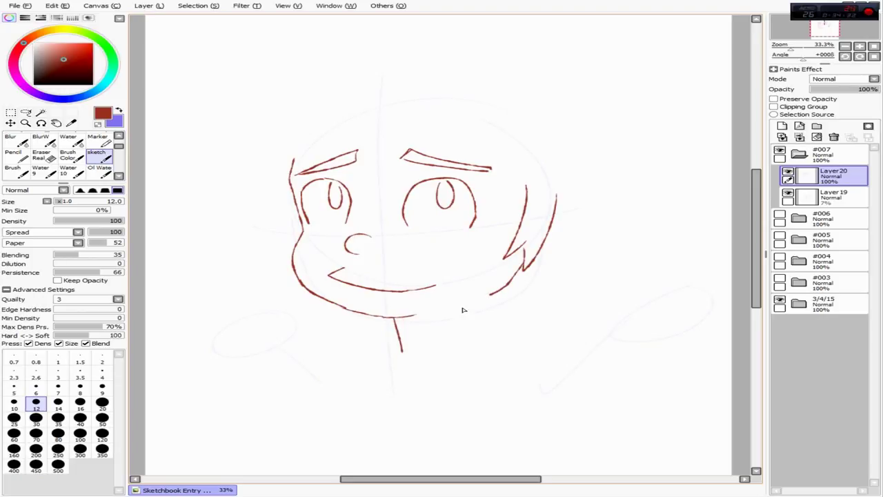
drag(491, 295, 511, 354)
key(ctrl+z)
drag(480, 317, 514, 355)
drag(404, 337, 373, 360)
- Erase a small stray area near the chin, checking in mirrored view
key(e)
key(h)
key(b)
key(h)
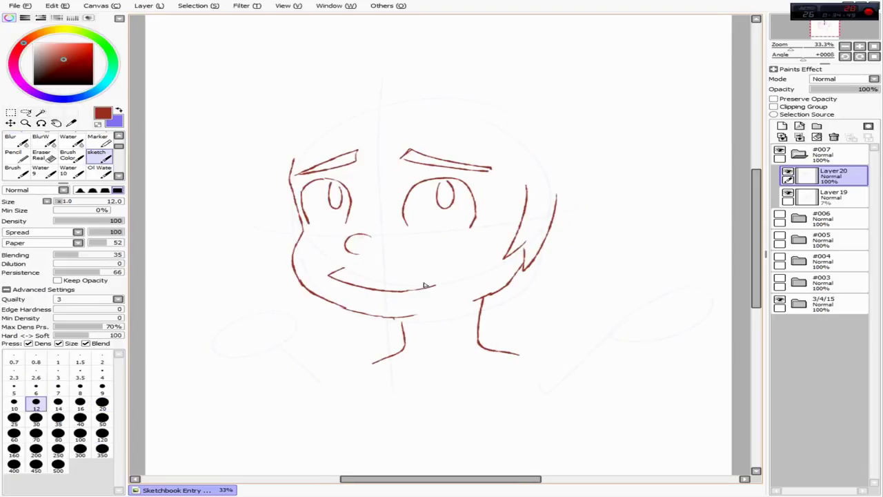
key(e)
mouse_move(345, 310)
mouse_down()
mouse_move(358, 320)
mouse_move(385, 318)
mouse_up()
key(b)
- Erase the old smile and the right eyebrow end
key(e)
mouse_move(335, 272)
mouse_down()
mouse_move(426, 285)
mouse_move(416, 288)
mouse_up()
key(b)
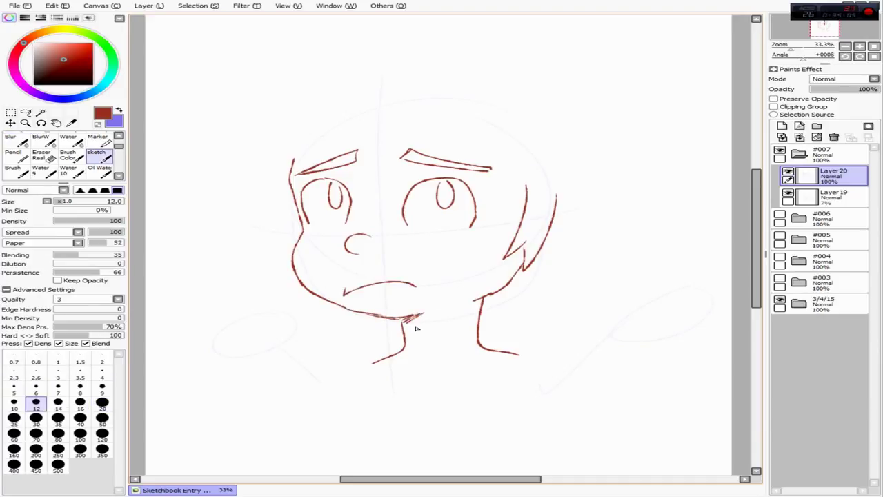
key(h)
key(e)
mouse_move(587, 169)
mouse_down()
mouse_move(600, 164)
mouse_move(576, 228)
mouse_up()
key(h)
- Try a glasses frame over the eyes, then undo it
mouse_move(275, 186)
mouse_down()
mouse_move(364, 229)
mouse_move(384, 207)
mouse_move(486, 238)
mouse_up()
key(h)
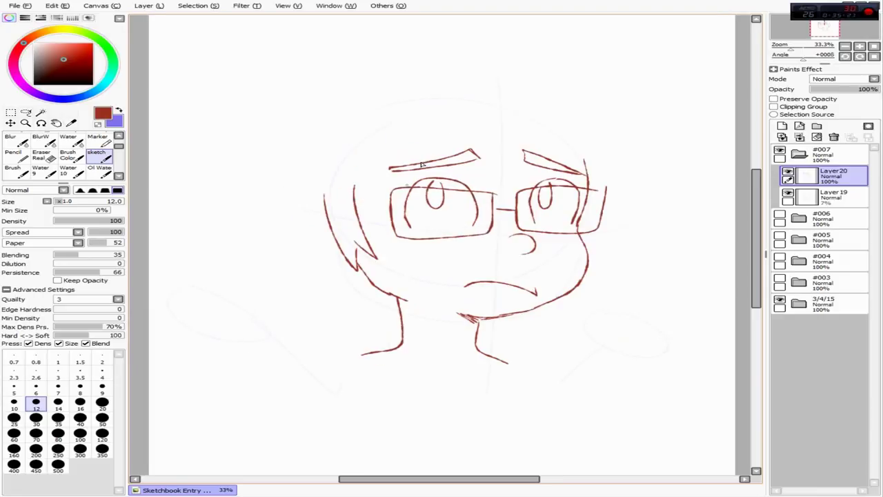
key(ctrl+z)
key(h)
key(ctrl+z)
key(ctrl+z)
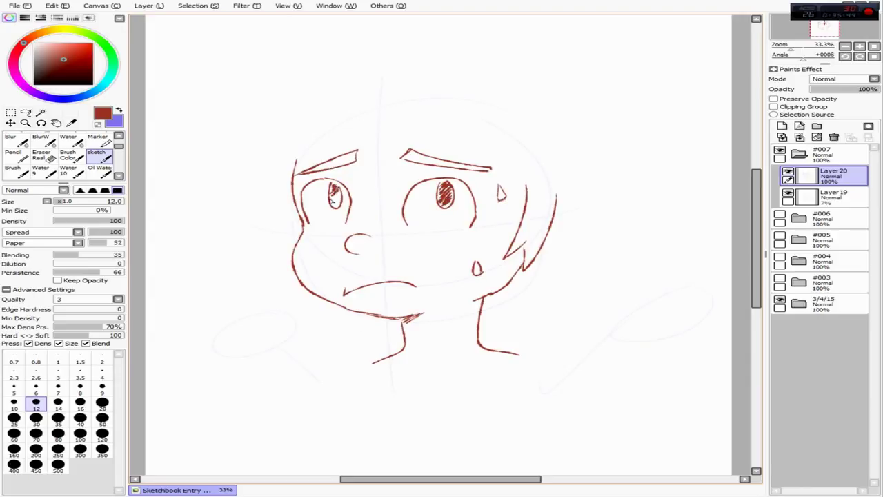
- Check the face in mirrored view and draw a line across the neck bottom
key(h)
key(h)
key(h)
key(h)
key(e)
key(e)
key(h)
key(e)
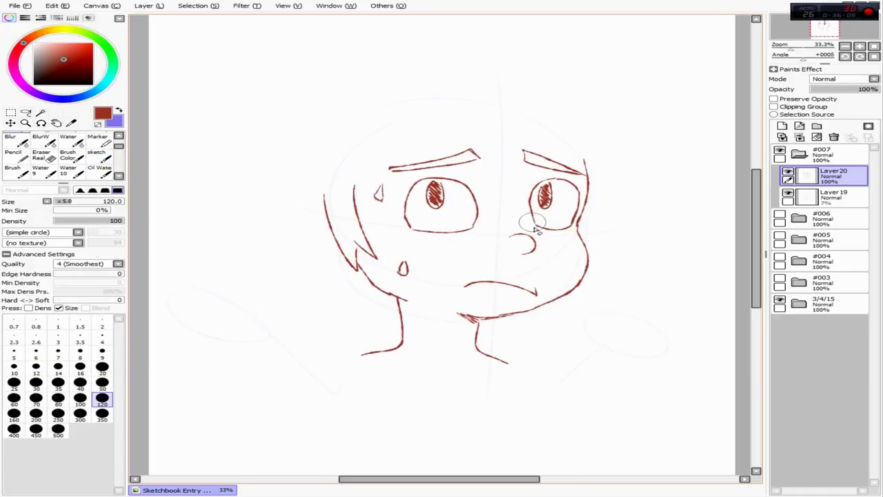
key(e)
drag(360, 355, 507, 366)
- Replace the angled neck-bottom stroke with a flatter line
key(ctrl+z)
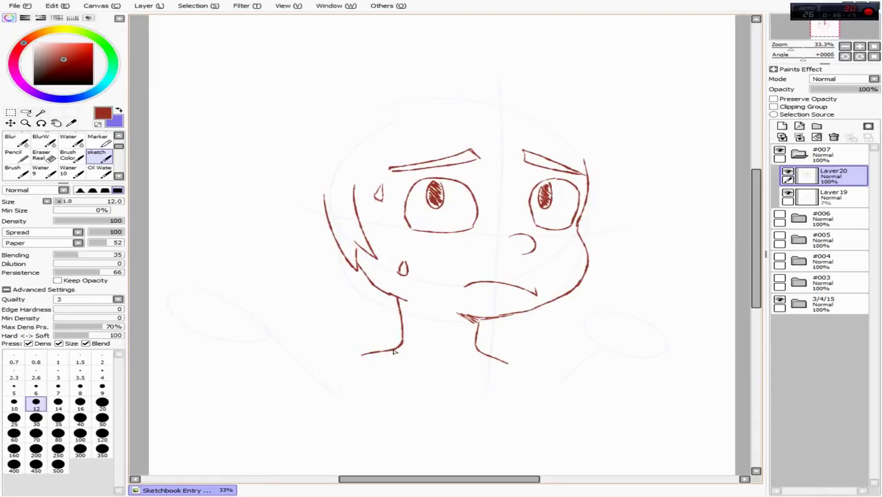
mouse_move(361, 353)
mouse_down()
mouse_move(506, 365)
mouse_move(433, 366)
mouse_up()
key(e)
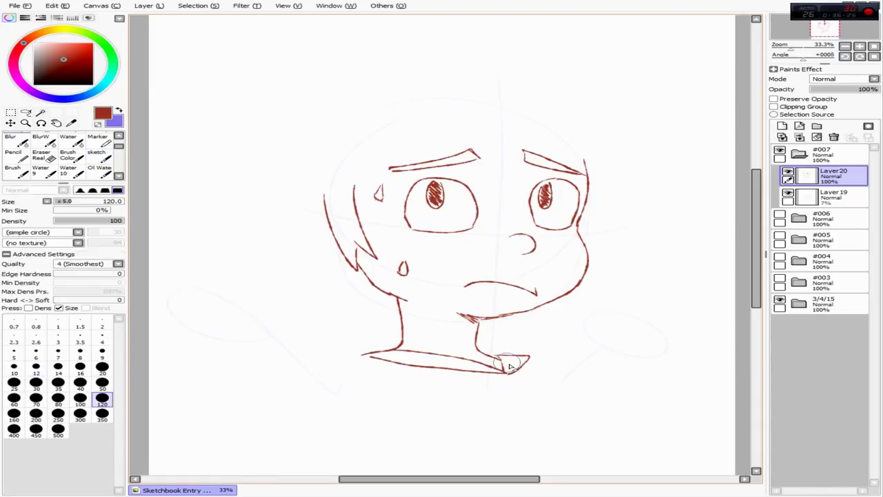
key(e)
- Draw the diagonal collar line and both shoulder lines, erasing a stray mark
drag(504, 372, 543, 415)
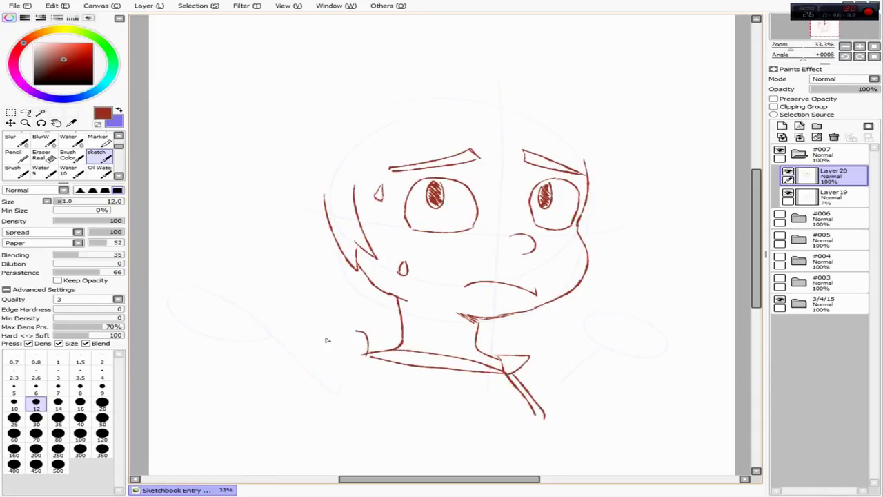
key(e)
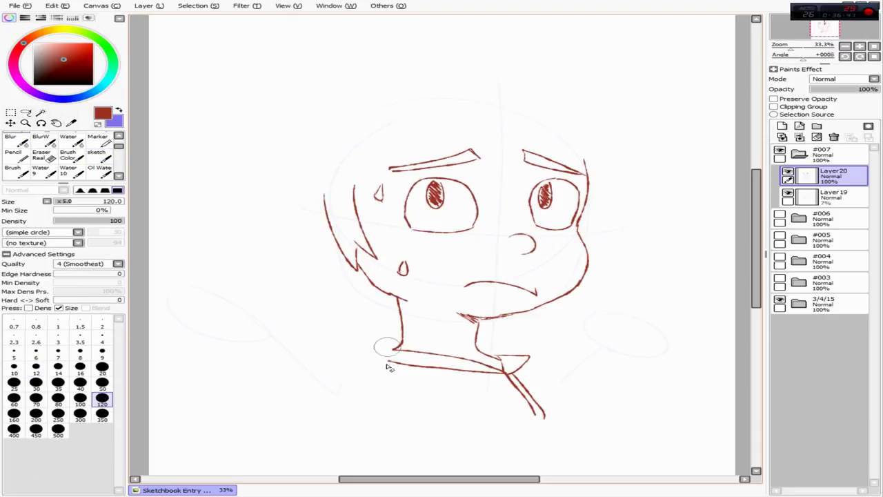
key(e)
drag(400, 343, 321, 413)
drag(530, 357, 598, 416)
key(h)
key(ctrl+z)
drag(387, 348, 310, 354)
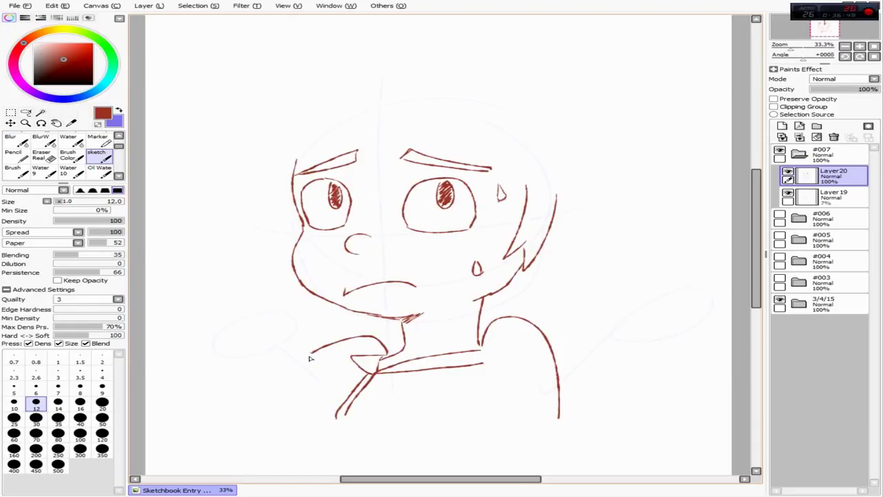
key(h)
- Draw the raised arm lines and start the fist outline with its knuckles
drag(639, 327, 612, 407)
drag(705, 330, 675, 422)
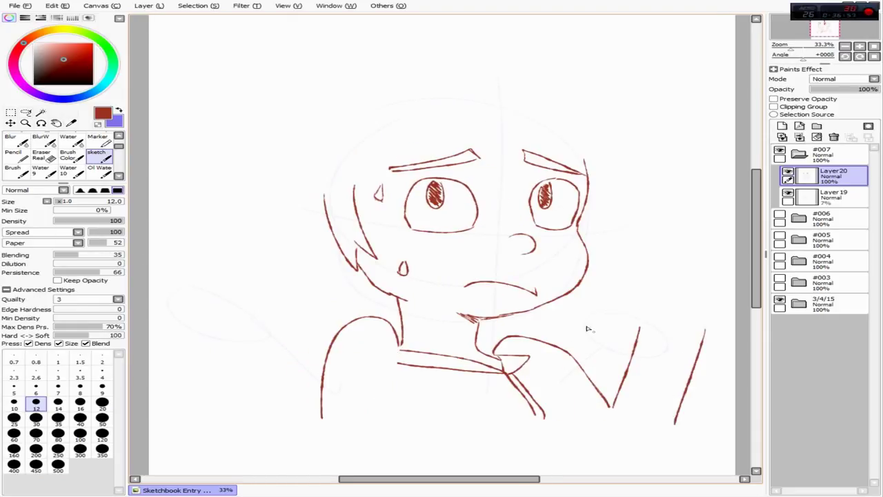
key(h)
key(h)
key(h)
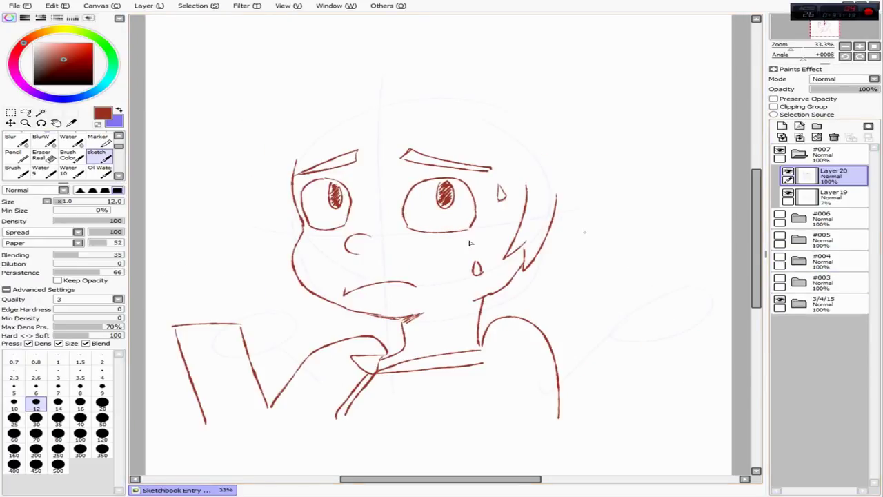
drag(181, 266, 164, 304)
drag(235, 266, 234, 295)
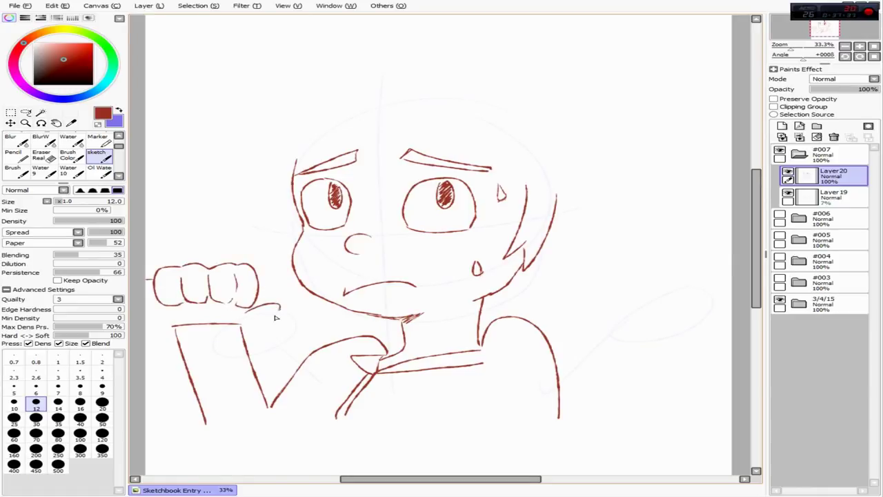
- Finish the wrist line, fist outer edge and thumb, checking in mirrored view
drag(275, 317, 157, 316)
key(h)
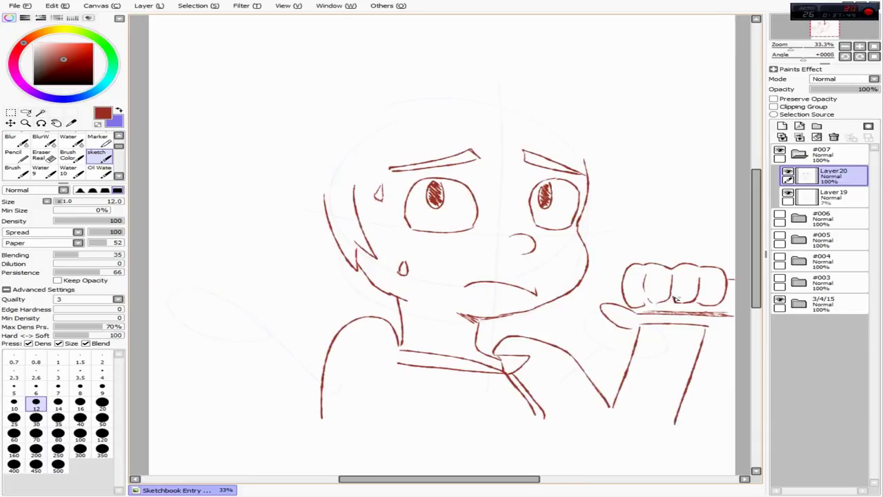
drag(621, 279, 602, 304)
key(h)
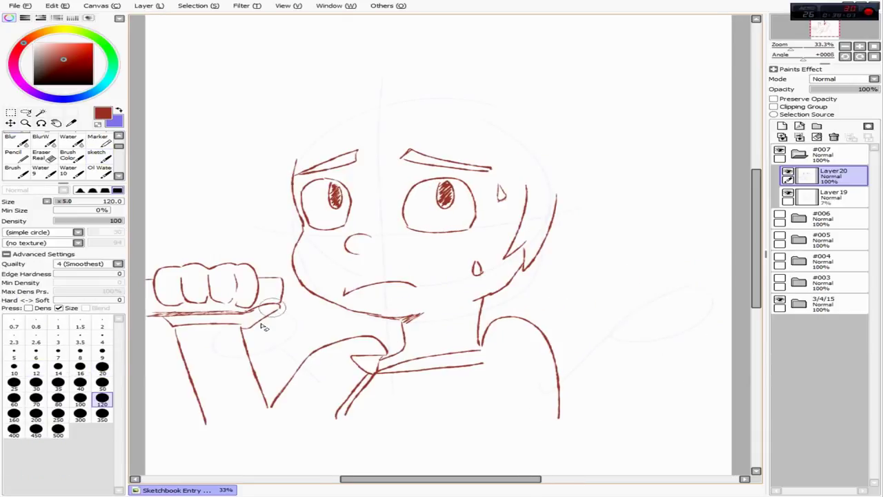
drag(245, 323, 268, 308)
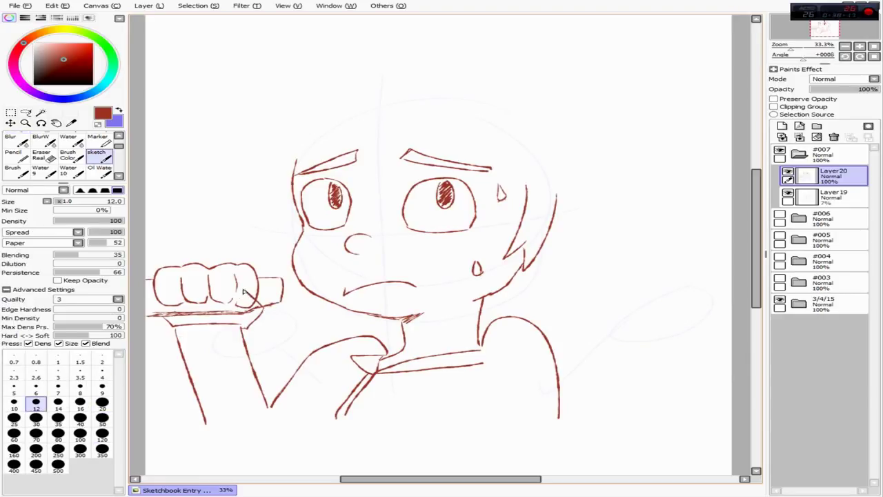
drag(243, 292, 258, 314)
- Touch up the thumb, then erase the stray thumb lines and doubled wrist line
key(e)
key(h)
drag(621, 301, 604, 320)
key(h)
key(e)
mouse_move(246, 292)
mouse_down()
mouse_move(231, 286)
mouse_move(265, 303)
mouse_up()
key(e)
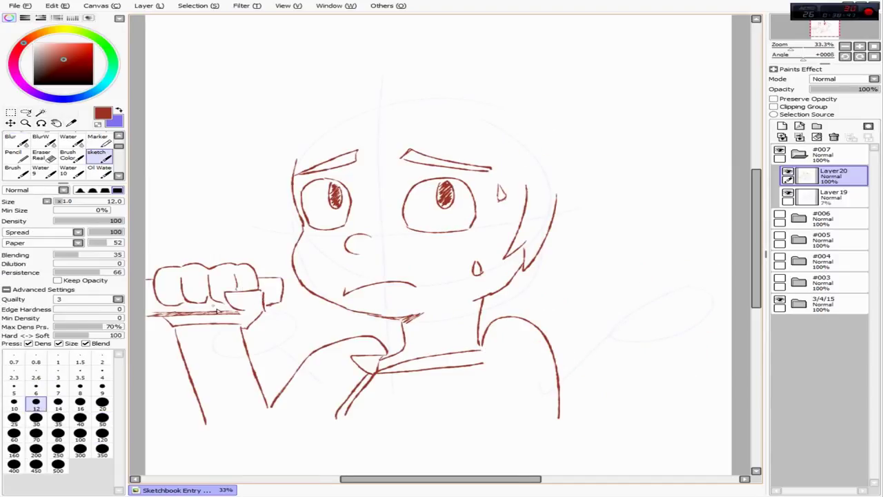
key(e)
drag(238, 314, 147, 314)
key(e)
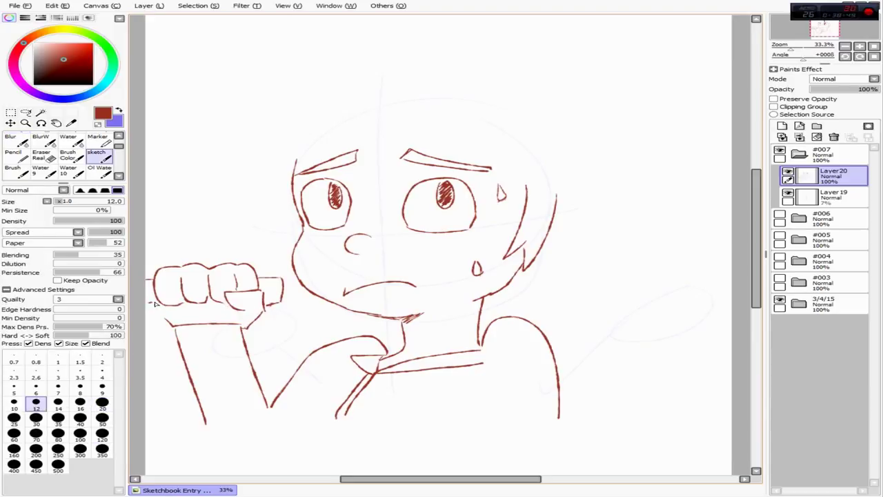
- Lasso-select the lower part of the fist and reshape it with a transform
key(l)
drag(232, 272, 163, 280)
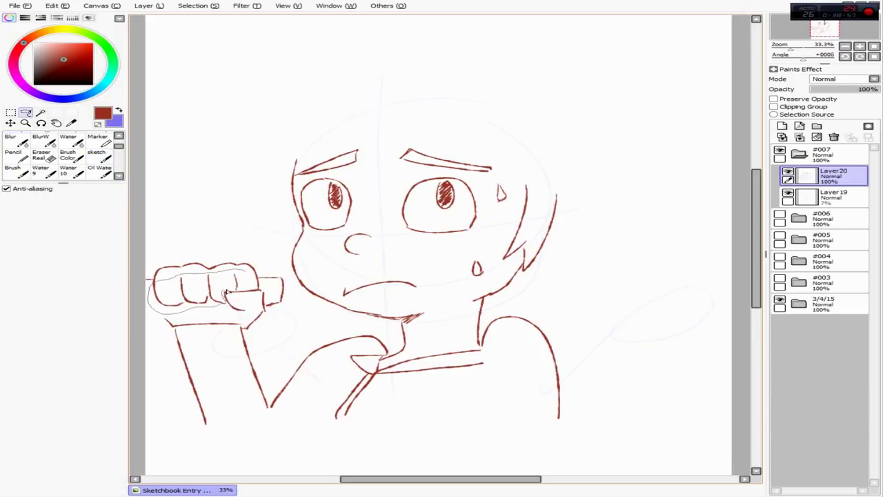
key(ctrl+t)
mouse_move(228, 293)
mouse_down()
mouse_move(269, 304)
mouse_move(256, 313)
mouse_up()
key(Return)
- Erase the old thumb lines, redraw the thumb across the fist, and clean its bottom edge
key(e)
key(e)
key(e)
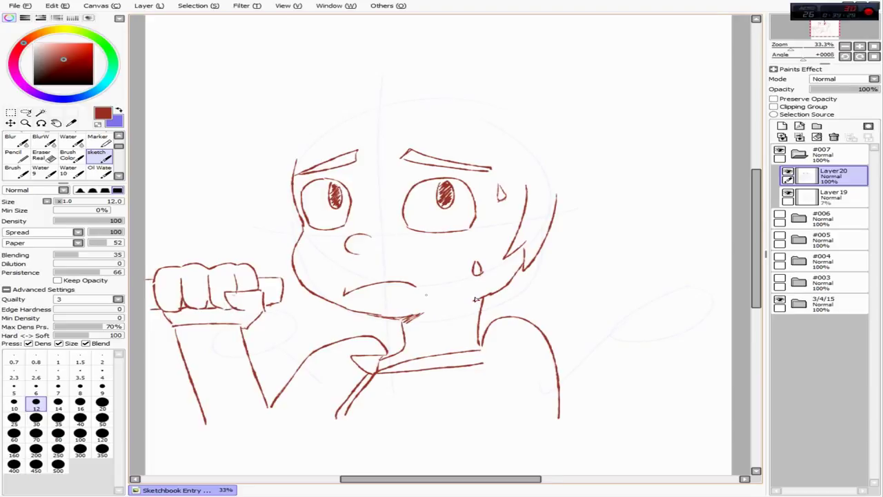
key(h)
key(e)
key(e)
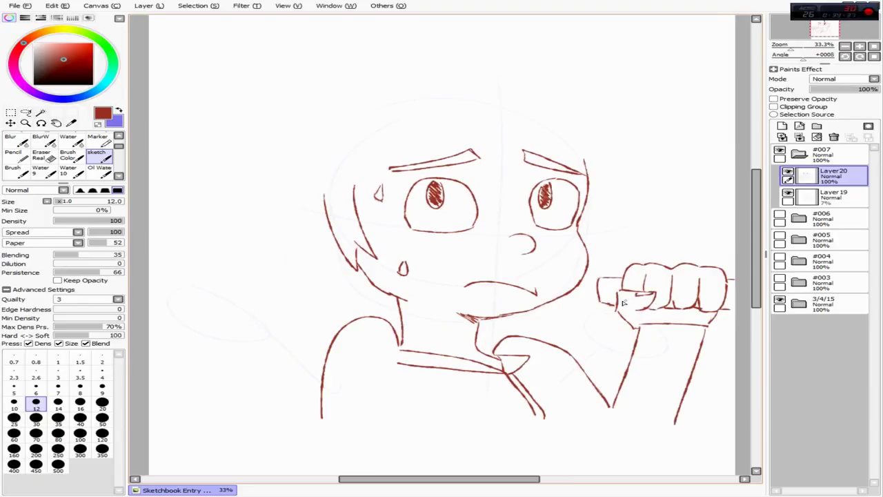
key(e)
drag(626, 335, 623, 325)
key(e)
drag(607, 290, 640, 329)
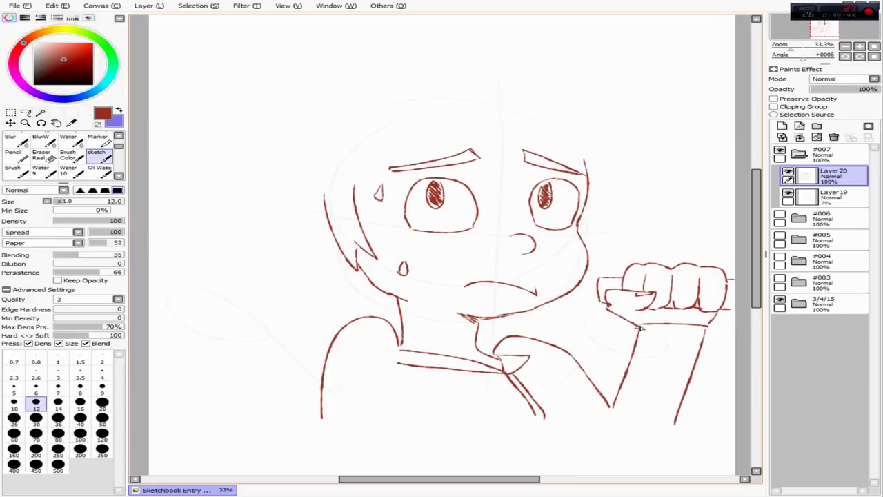
key(h)
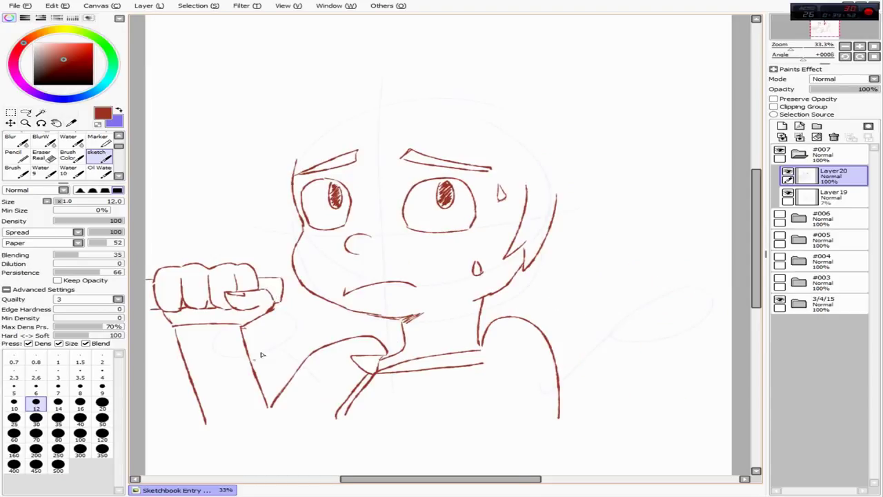
key(e)
drag(229, 312, 196, 306)
key(e)
key(h)
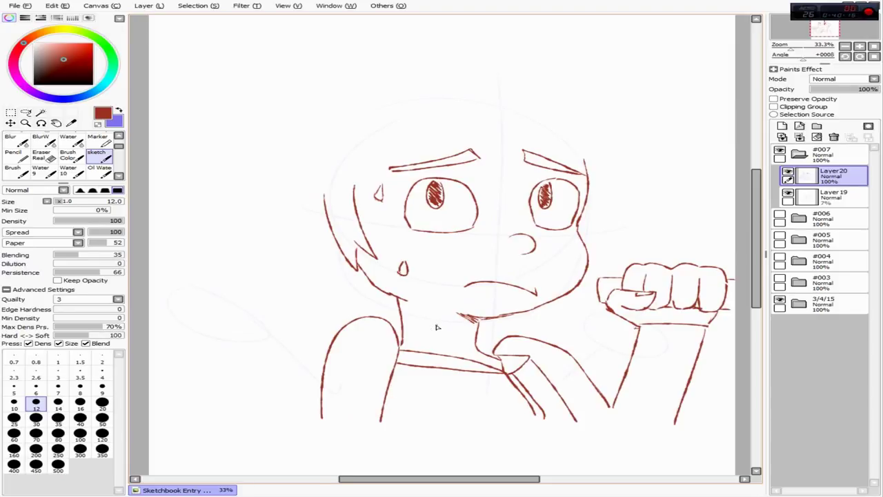
key(h)
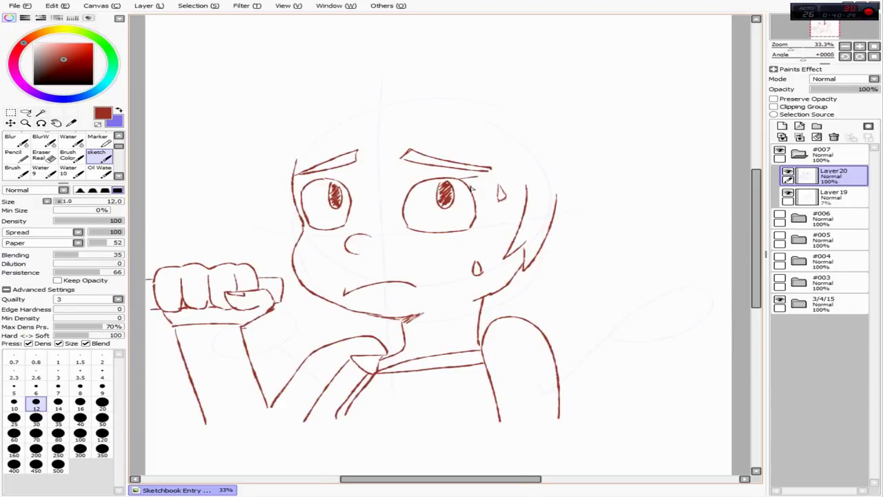
- Replace the right shoulder lines with a new curve and erase the diagonal collar line
key(ctrl+z)
drag(403, 130, 293, 190)
key(ctrl+z)
key(h)
key(h)
key(e)
drag(496, 417, 555, 390)
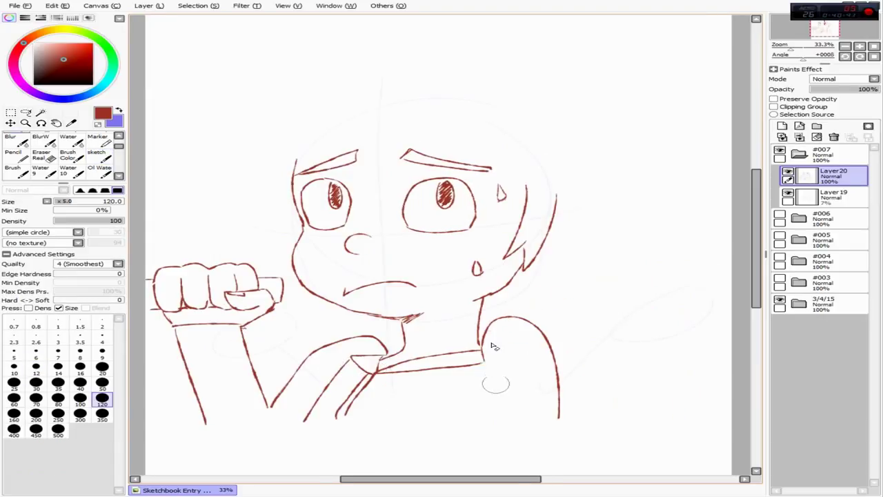
key(b)
drag(482, 344, 600, 419)
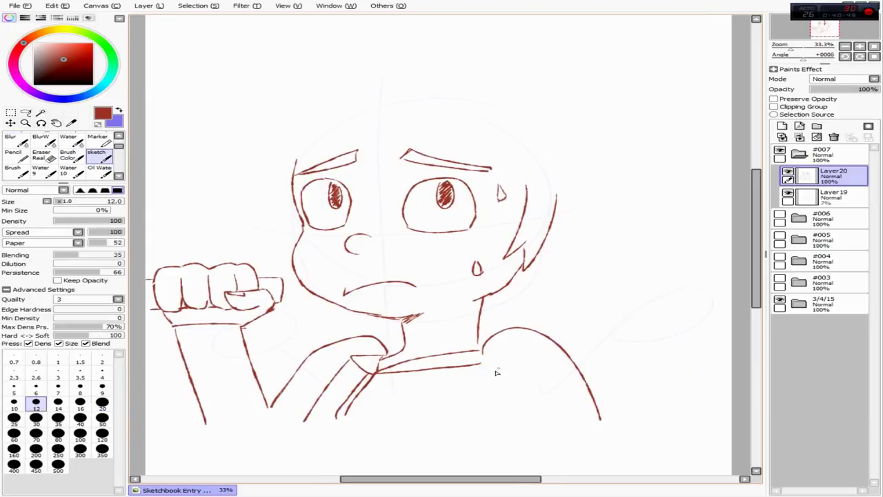
key(e)
drag(373, 373, 337, 415)
key(b)
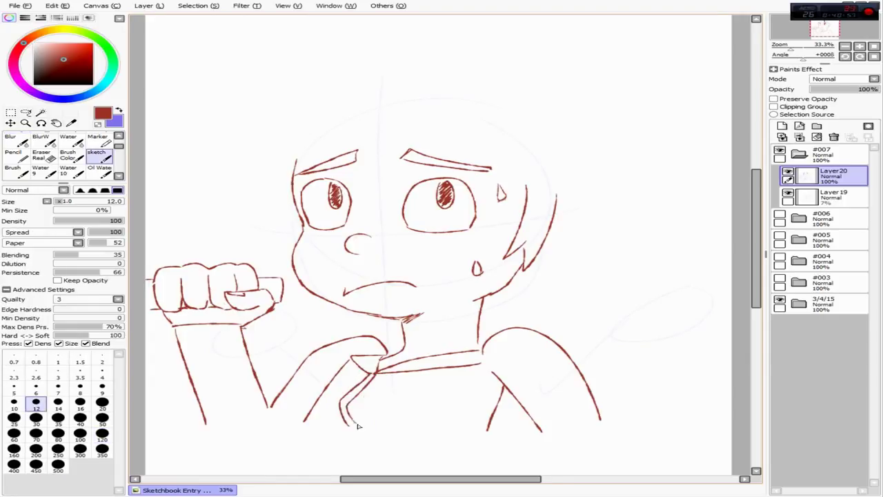
- Rework the shoulder with new strokes and an arched line at lower right
key(h)
key(e)
drag(538, 362, 569, 425)
key(b)
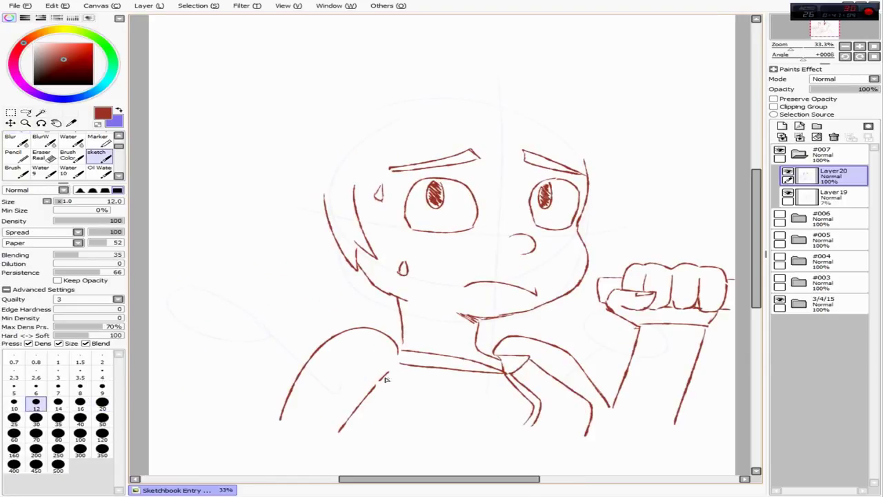
drag(387, 379, 428, 436)
key(h)
key(e)
mouse_move(493, 361)
mouse_down()
mouse_move(528, 309)
mouse_move(493, 278)
mouse_up()
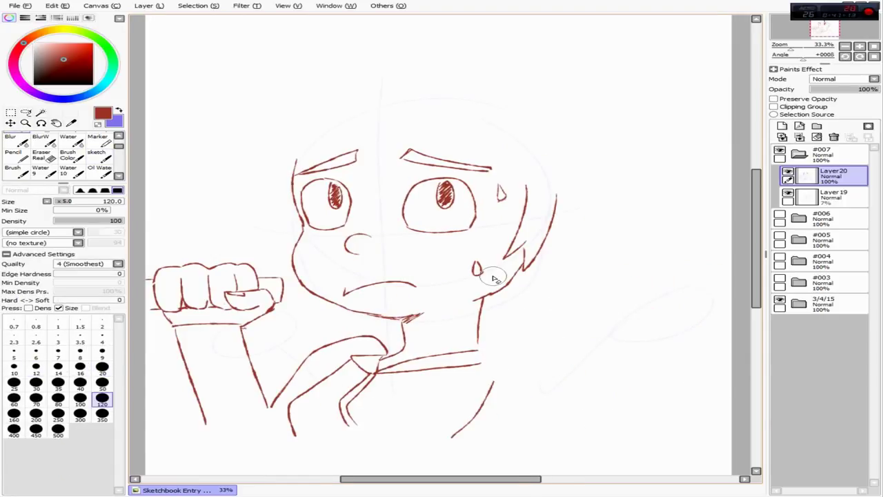
key(b)
mouse_move(552, 435)
mouse_down()
mouse_move(483, 435)
mouse_move(486, 445)
mouse_up()
key(ctrl+z)
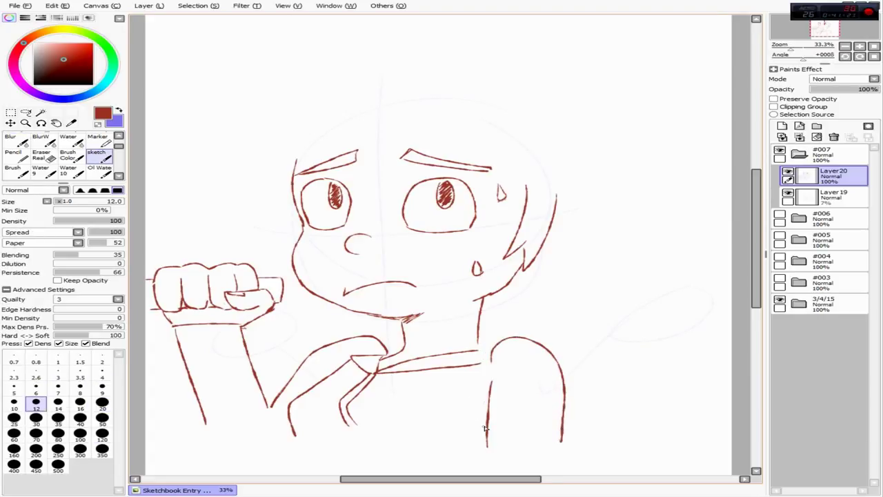
key(h)
key(h)
key(e)
key(b)
- Draw a long hair line down the side, erasing strands near the neck and above
key(e)
drag(531, 258, 525, 276)
key(b)
drag(584, 179, 565, 414)
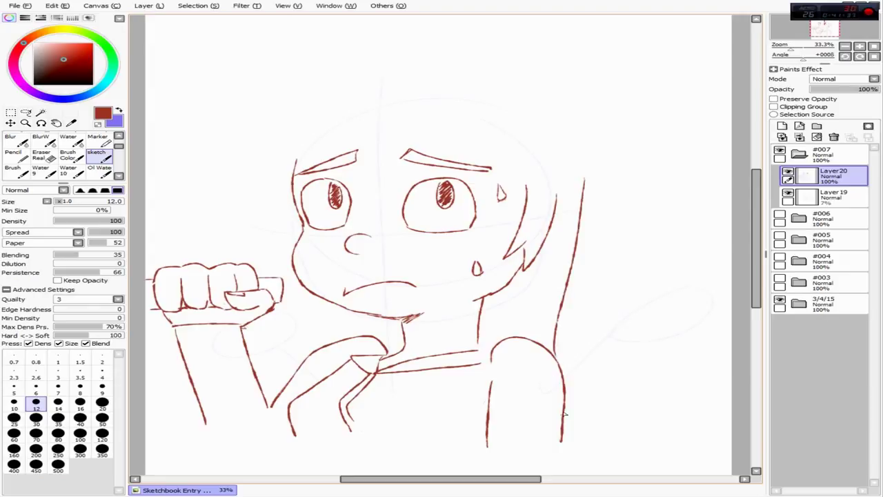
key(e)
drag(548, 201, 541, 233)
key(b)
key(h)
key(e)
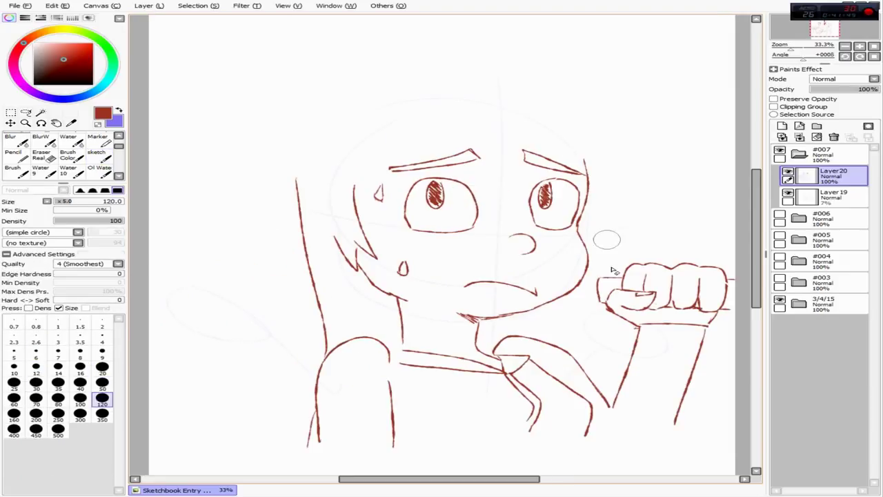
key(e)
key(h)
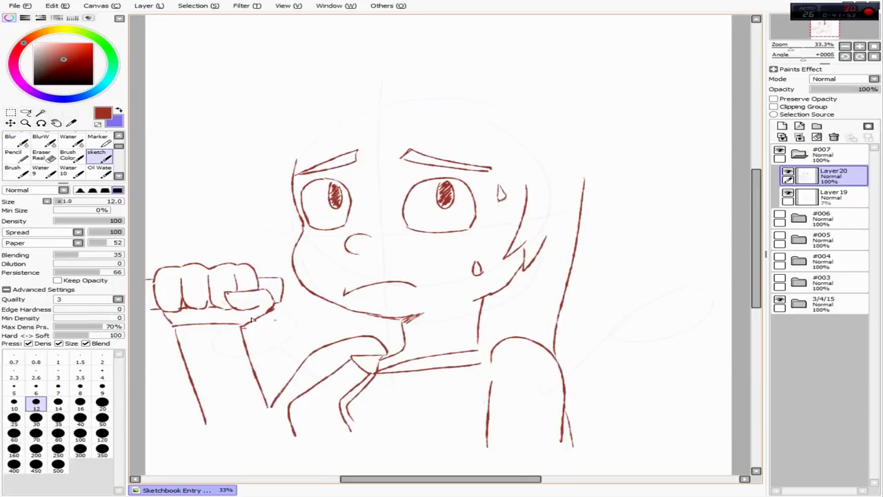
key(b)
key(e)
key(b)
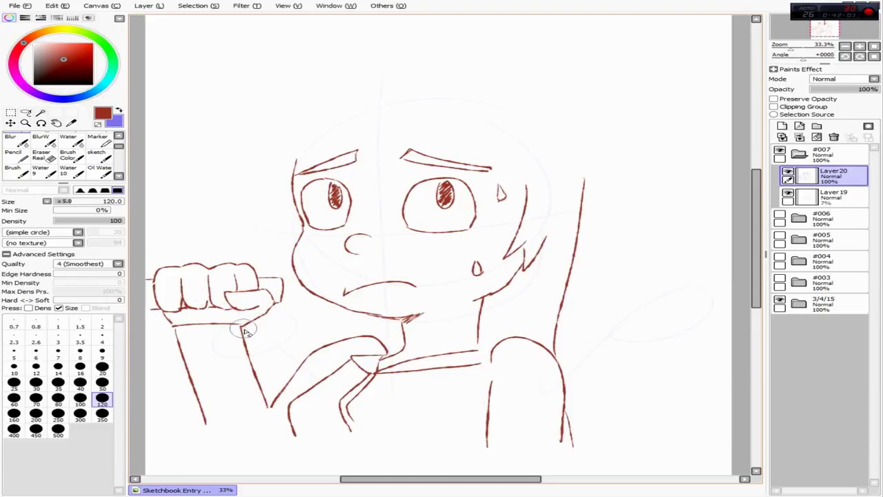
key(h)
key(b)
- Pan up to the top of the head and draw a long hair outline across it
drag(511, 157, 512, 220)
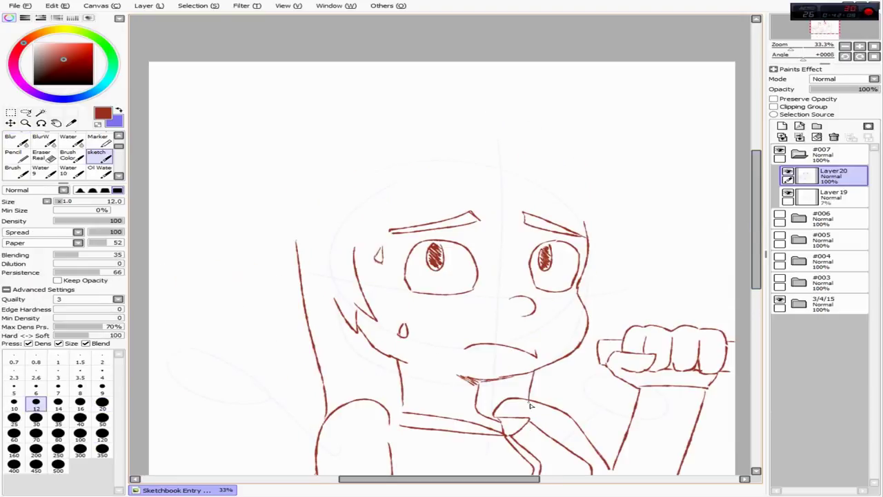
key(e)
key(b)
key(h)
drag(381, 417, 378, 343)
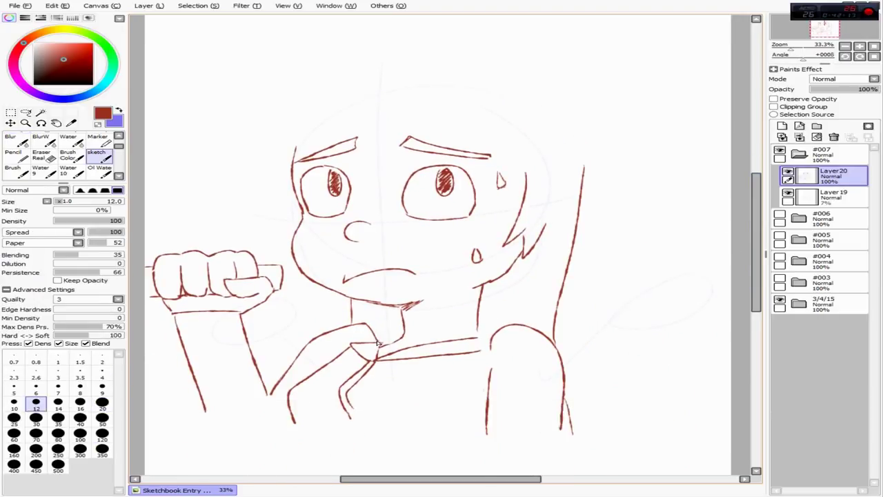
drag(536, 171, 328, 114)
key(ctrl+z)
drag(541, 176, 315, 133)
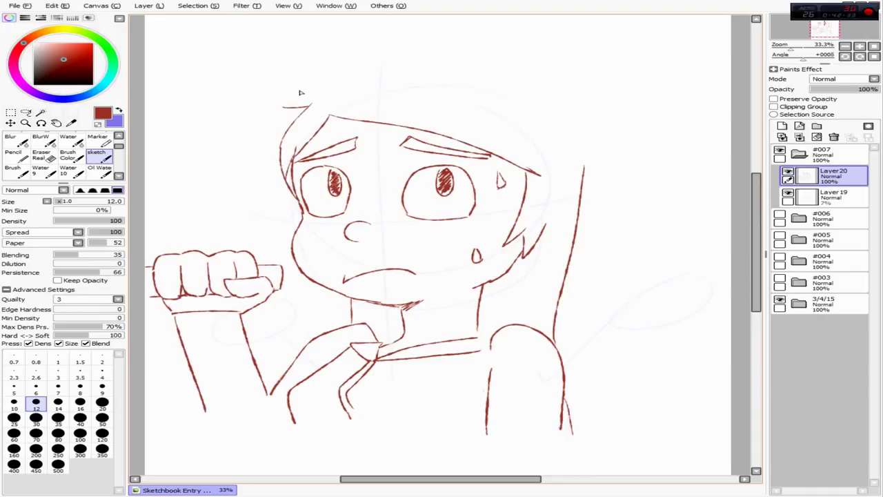
- Try hair strokes over the forehead, then erase them with the large eraser
drag(280, 105, 400, 66)
mouse_move(585, 162)
mouse_down()
mouse_move(592, 55)
mouse_move(481, 30)
mouse_up()
key(ctrl+z)
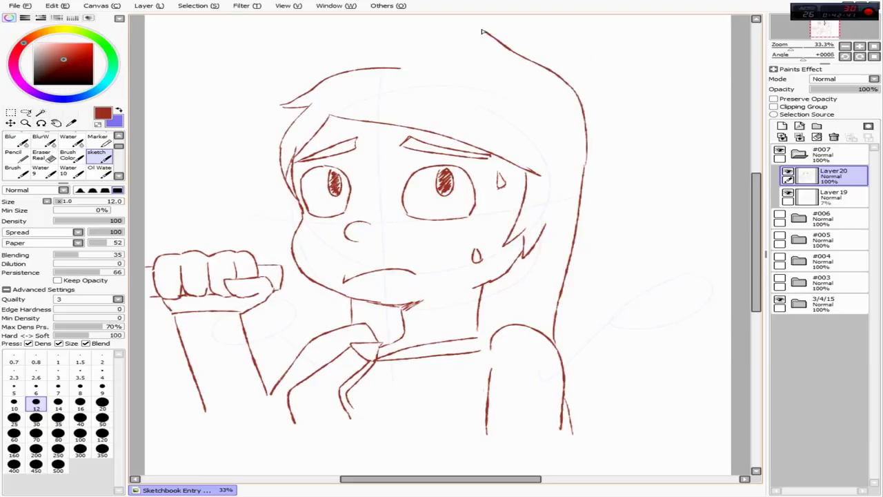
key(e)
drag(283, 103, 400, 68)
drag(434, 33, 583, 97)
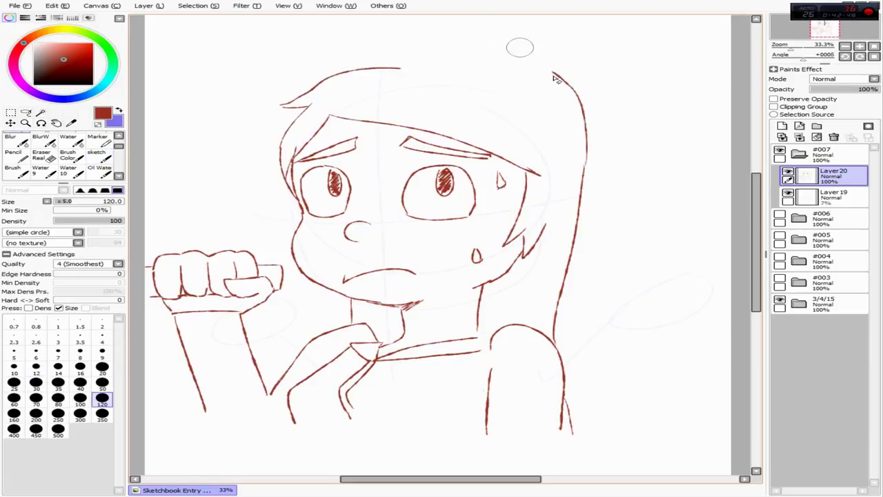
key(n)
scroll(552, 255, up, 1)
- Draw hair across the top and down the right side, with a spike at top right
drag(579, 258, 582, 379)
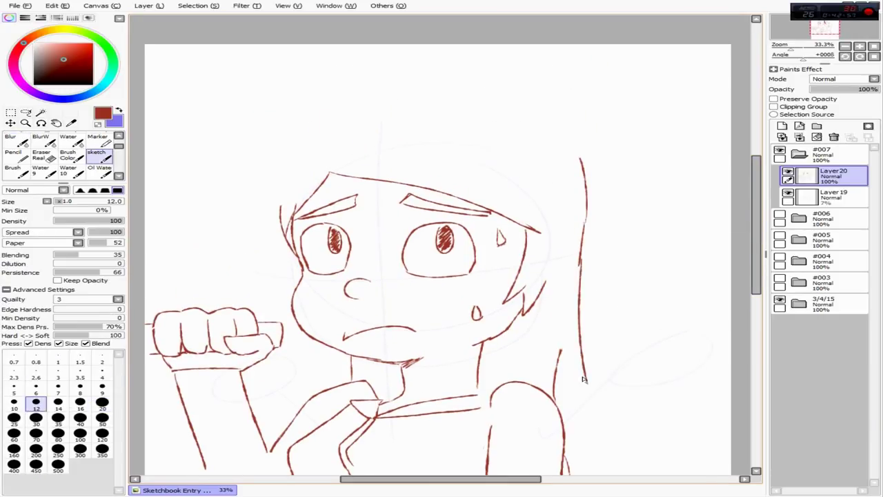
key(h)
mouse_move(302, 160)
mouse_down()
mouse_move(411, 99)
mouse_move(559, 82)
mouse_up()
drag(395, 113, 526, 85)
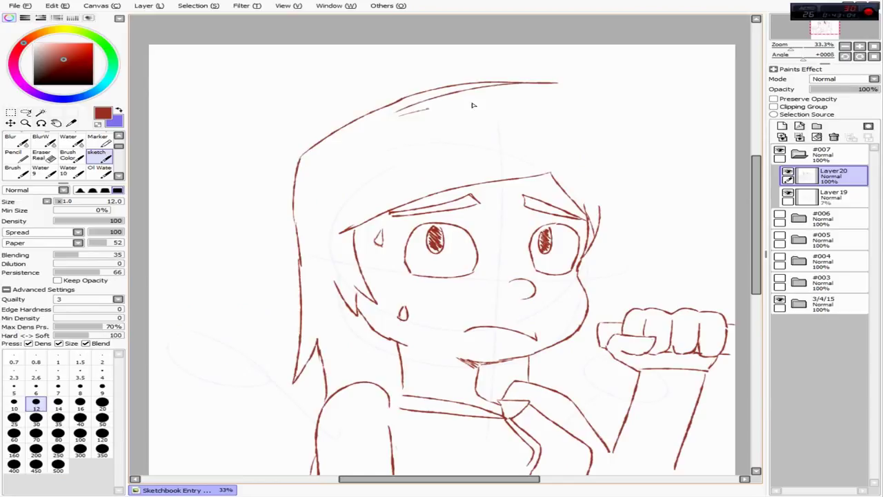
drag(426, 104, 625, 219)
key(h)
drag(568, 138, 578, 264)
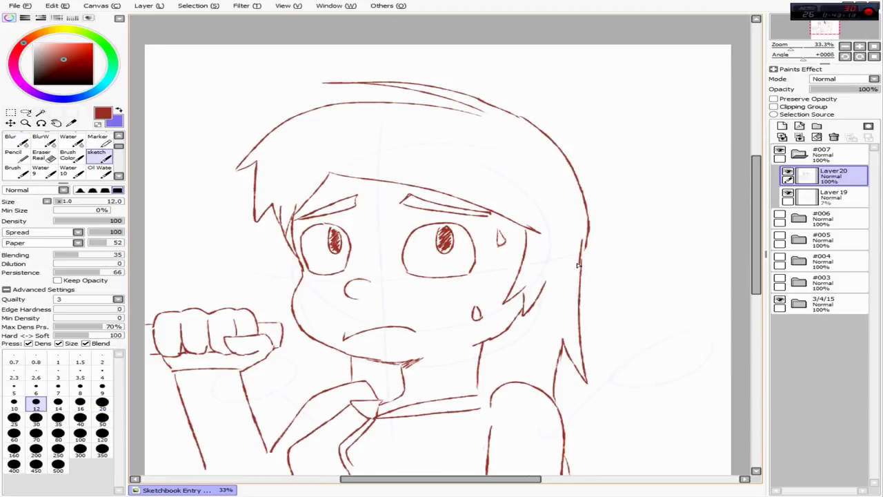
drag(621, 126, 626, 146)
- Erase the messy left hair and redraw the top curve and left side as clean strokes
key(e)
drag(276, 138, 258, 227)
mouse_move(497, 102)
mouse_down()
mouse_move(349, 87)
mouse_move(462, 126)
mouse_up()
key(n)
mouse_move(412, 84)
mouse_down()
mouse_move(477, 109)
mouse_move(281, 172)
mouse_up()
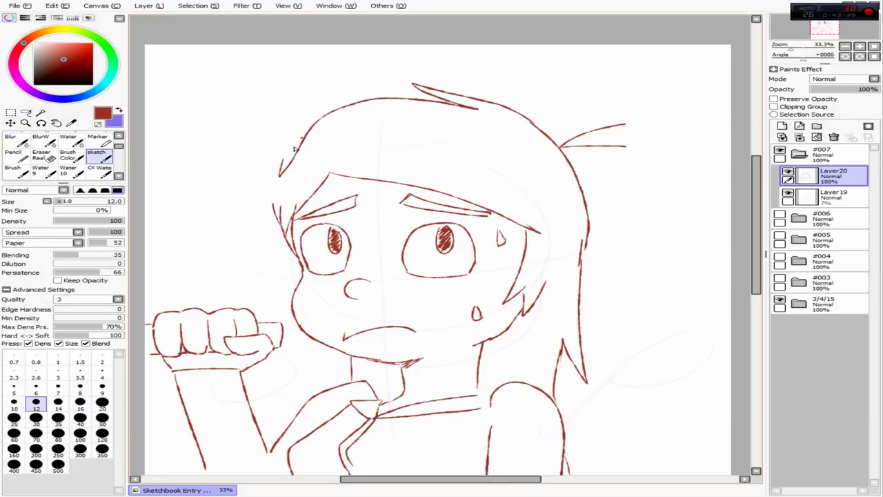
drag(303, 138, 260, 198)
key(e)
mouse_move(288, 168)
mouse_down()
mouse_move(276, 228)
mouse_move(307, 270)
mouse_up()
key(n)
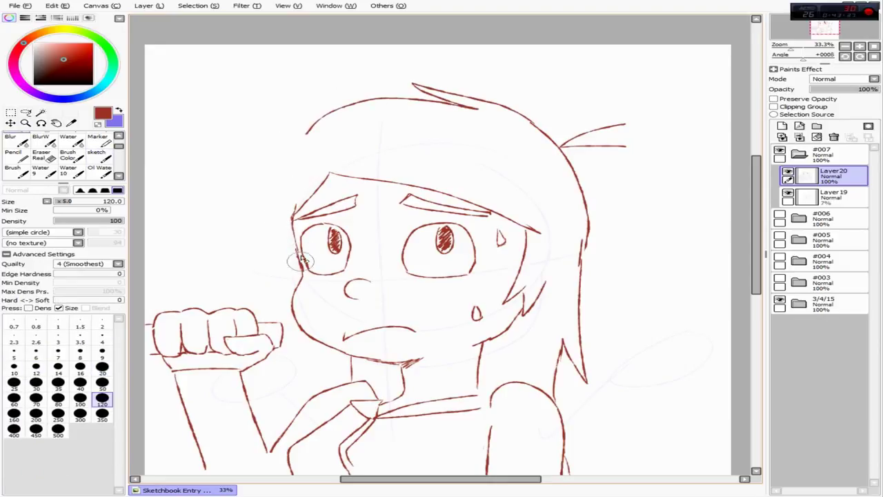
drag(311, 126, 274, 200)
- Hatch ground lines beneath the figure and zoom out to view the whole page
key(h)
drag(757, 248, 757, 280)
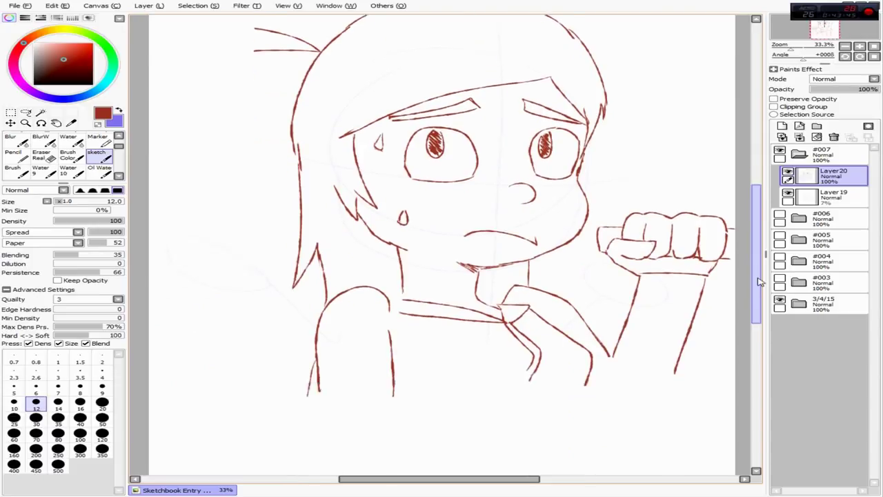
mouse_move(292, 401)
mouse_down()
mouse_move(394, 378)
mouse_move(560, 376)
mouse_up()
drag(503, 396, 731, 378)
key(h)
key(h)
scroll(563, 263, down, 1)
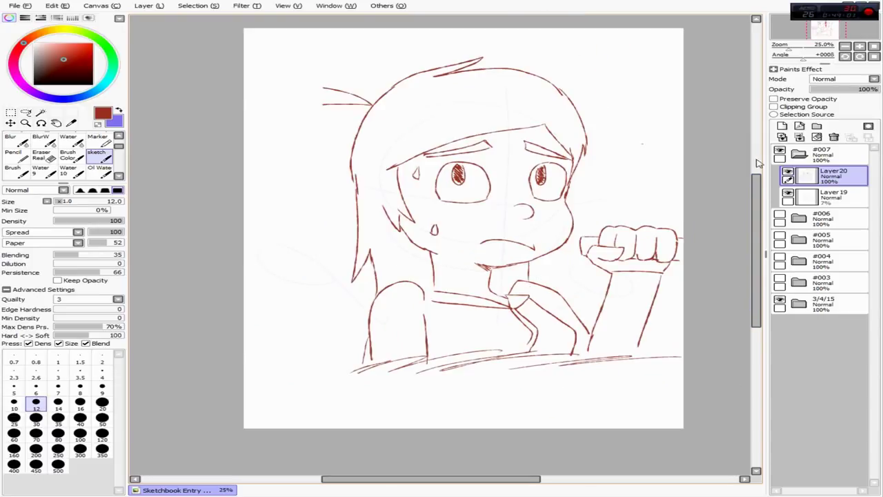
- Hide the #007 sketch and create a new layer folder named 3/6/15
click(780, 151)
click(817, 125)
drag(806, 259, 806, 155)
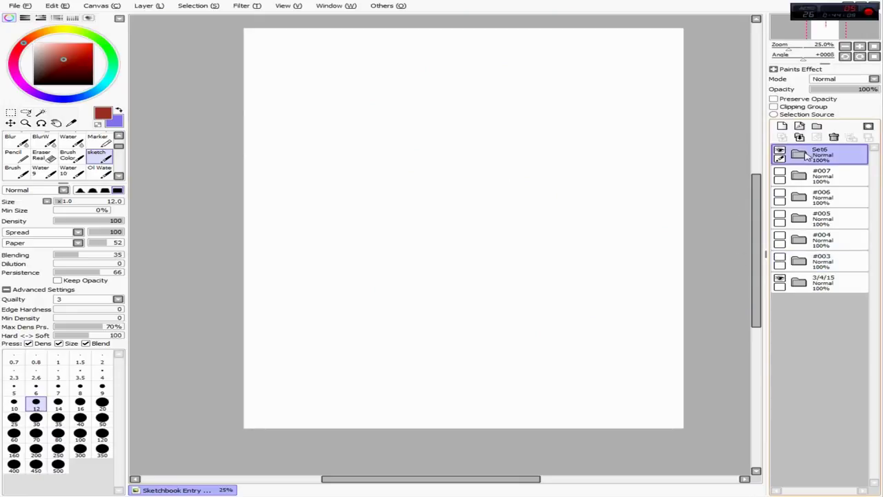
double_click(806, 156)
text(3/6/20)
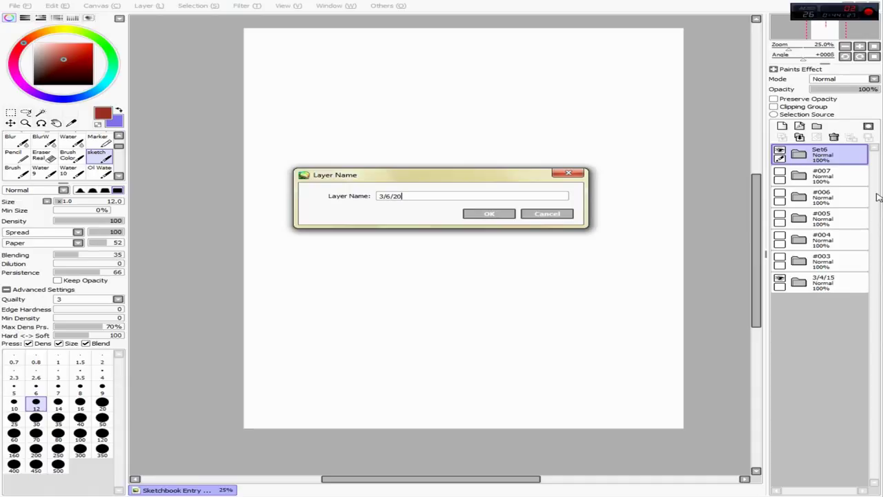
text(15)
key(Return)
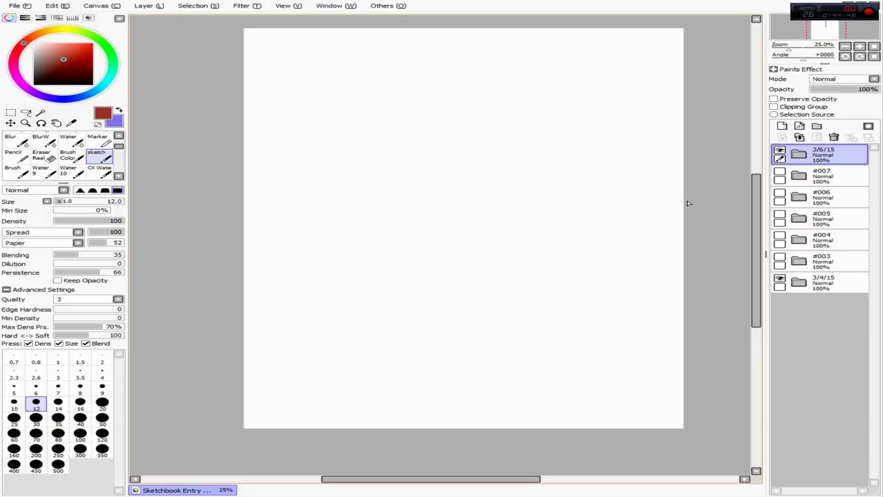
- Move folders #004–#007 into 3/6/15, keeping #007 on top
drag(823, 176, 825, 155)
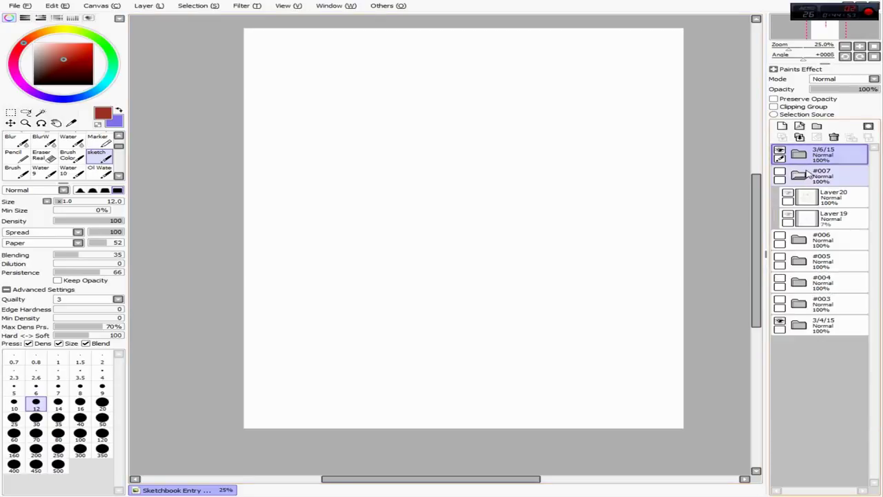
mouse_move(838, 198)
mouse_down()
mouse_move(825, 155)
mouse_move(828, 265)
mouse_up()
mouse_move(827, 176)
mouse_down()
mouse_move(828, 242)
mouse_move(839, 196)
mouse_up()
click(798, 154)
click(822, 175)
click(798, 175)
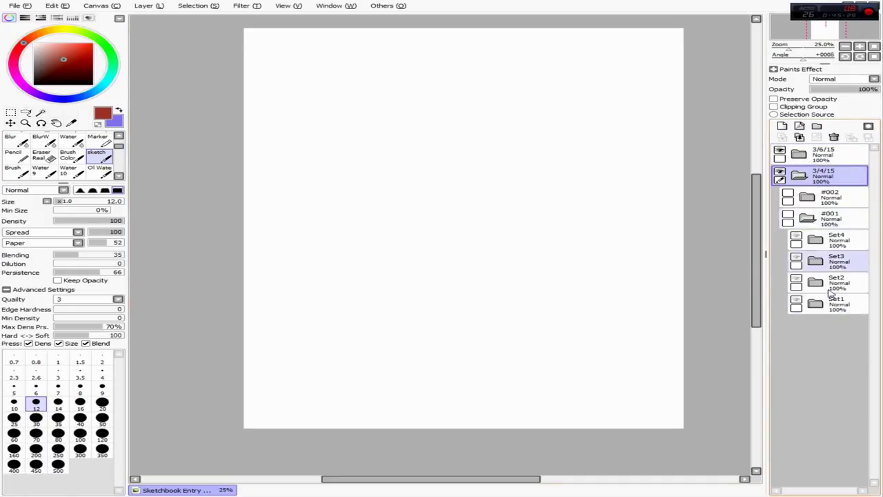
click(788, 218)
click(835, 303)
drag(796, 303, 796, 240)
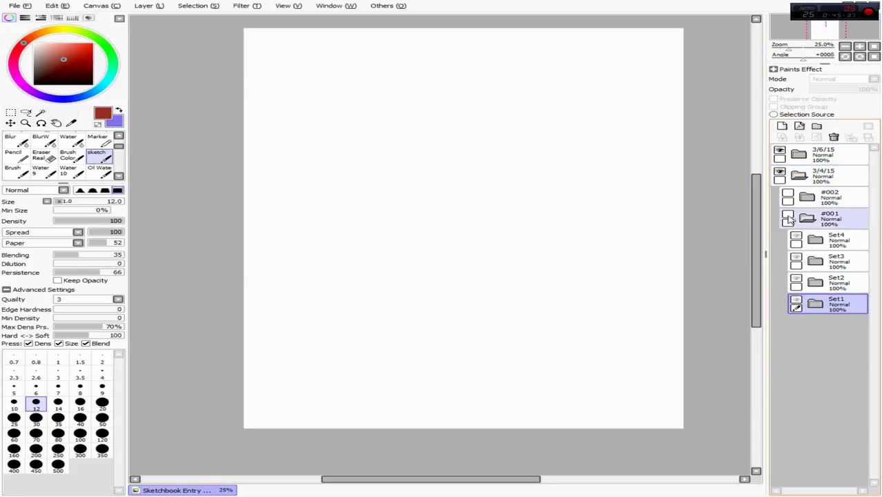
key(h)
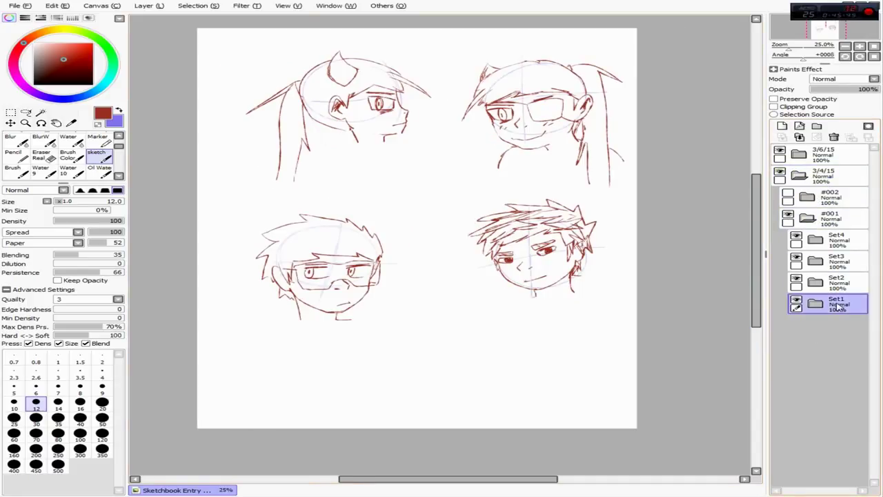
click(830, 218)
click(807, 218)
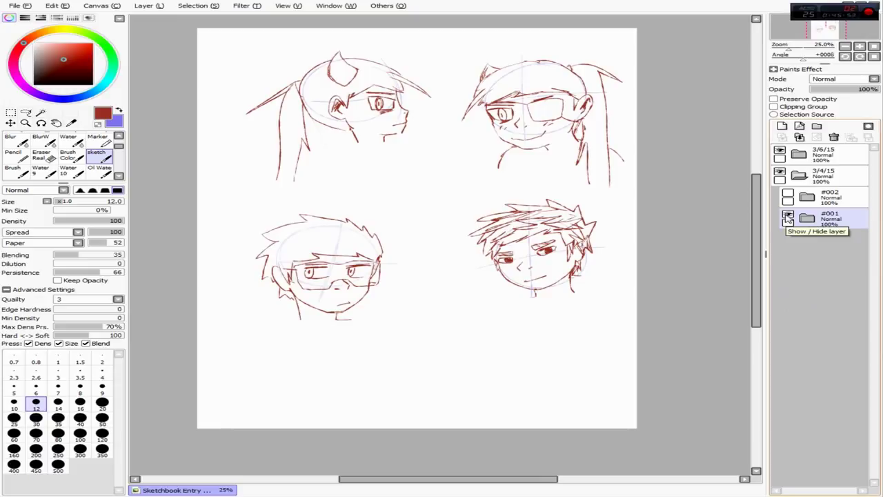
click(788, 214)
click(807, 197)
click(788, 193)
click(838, 218)
click(796, 216)
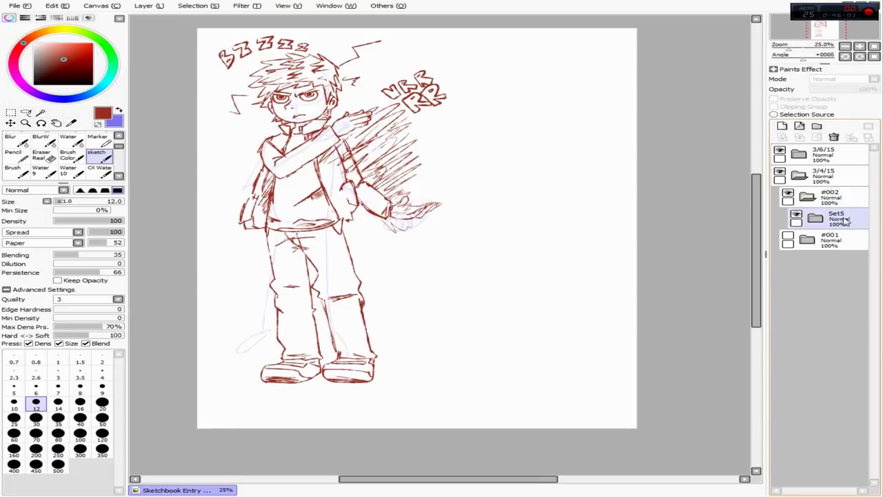
click(828, 198)
click(807, 197)
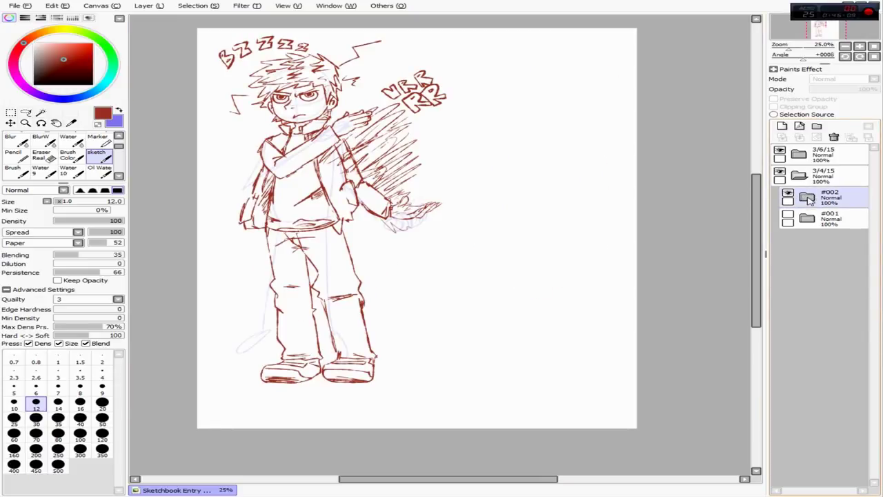
click(788, 197)
click(799, 175)
click(799, 154)
click(788, 258)
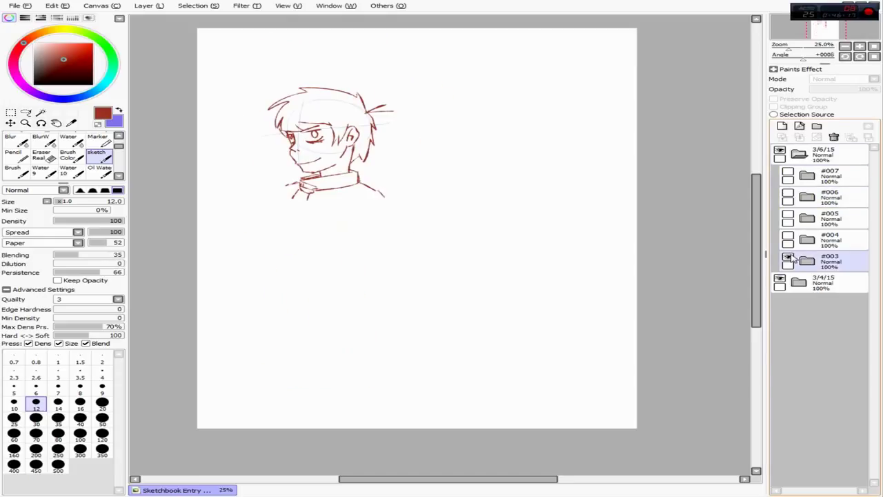
click(788, 259)
click(788, 237)
click(788, 237)
click(787, 216)
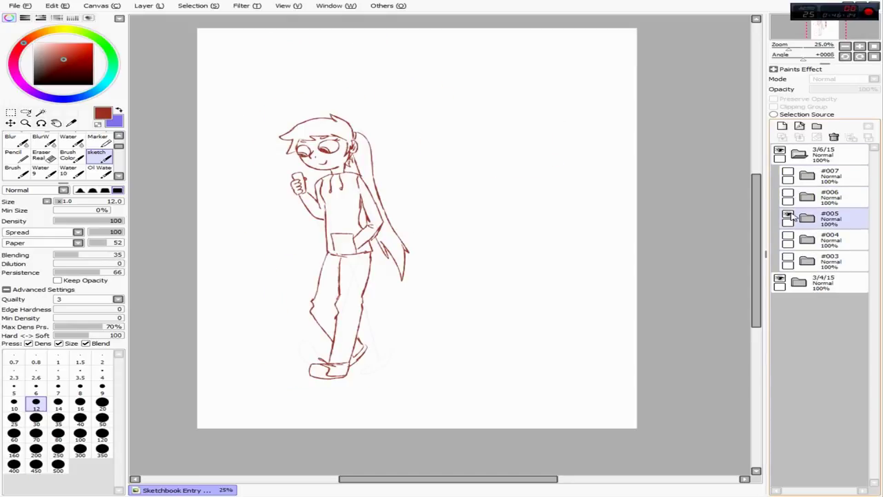
click(788, 216)
click(787, 195)
click(788, 196)
click(788, 175)
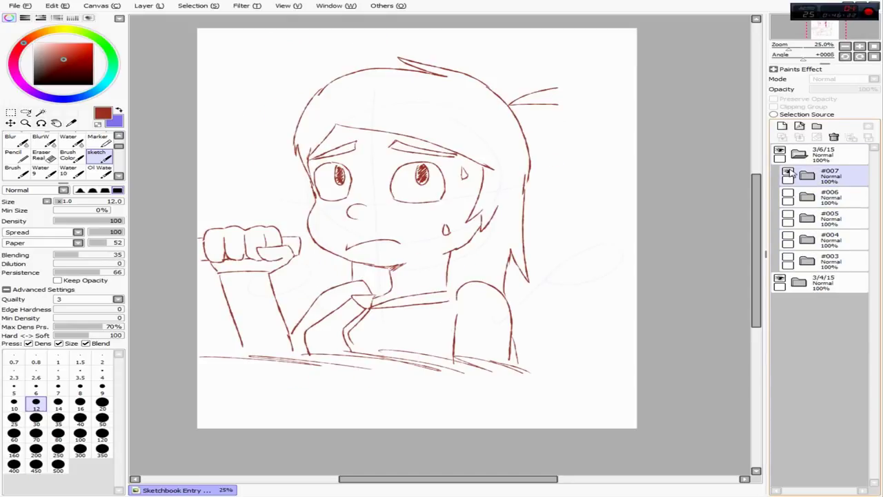
click(788, 175)
click(799, 153)
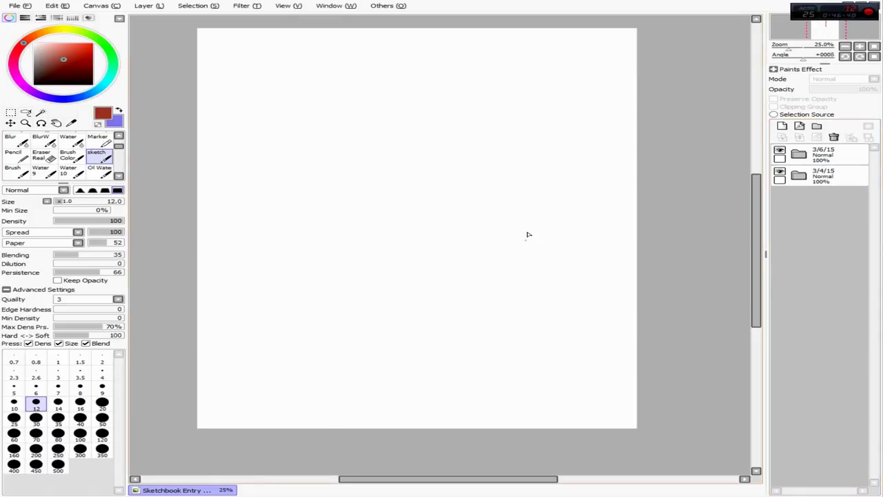
click(798, 174)
- Move Layer21 to the top of the Layers panel, above the #001 folder
click(807, 218)
drag(832, 227, 825, 148)
click(798, 196)
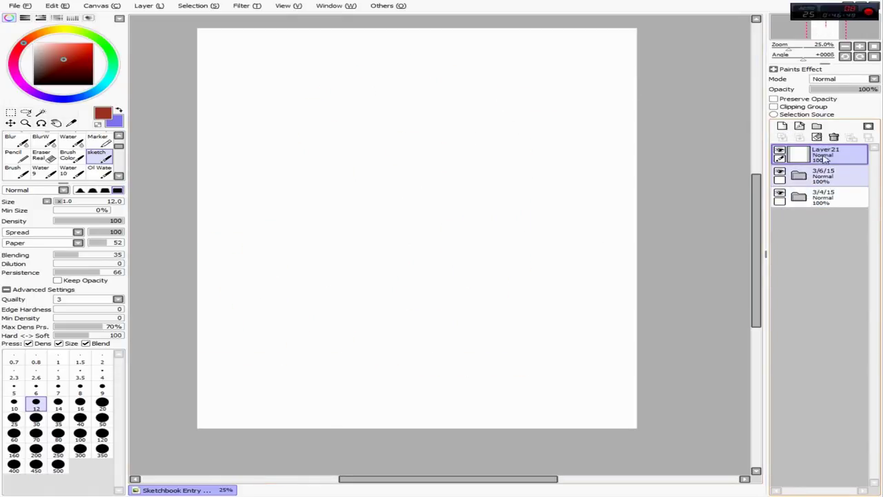
- Hand-letter 'THANK YOU FOR' across the upper part of the page
drag(214, 115, 254, 94)
mouse_move(264, 99)
mouse_down()
mouse_move(290, 154)
mouse_move(325, 93)
mouse_up()
drag(324, 93, 383, 131)
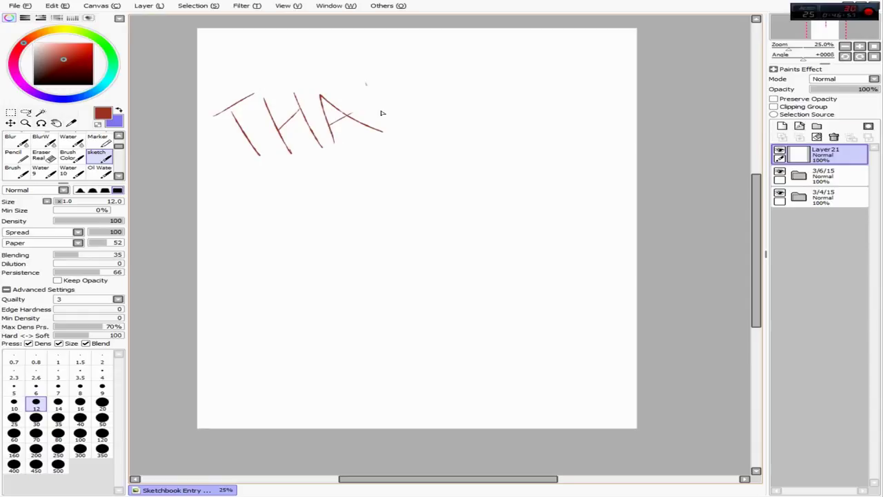
drag(365, 86, 434, 110)
drag(442, 54, 433, 110)
drag(304, 191, 303, 193)
drag(330, 183, 398, 200)
drag(479, 114, 479, 185)
drag(510, 119, 625, 117)
- Letter 'WATCHING!' below, doodle a grinning creature at the bottom, and mirror-check the canvas
drag(220, 337, 366, 335)
drag(352, 285, 388, 326)
mouse_move(441, 268)
mouse_down()
mouse_move(421, 317)
mouse_move(491, 248)
mouse_up()
mouse_move(483, 238)
mouse_down()
mouse_move(511, 287)
mouse_move(589, 201)
mouse_up()
drag(590, 186, 593, 222)
drag(505, 422, 581, 406)
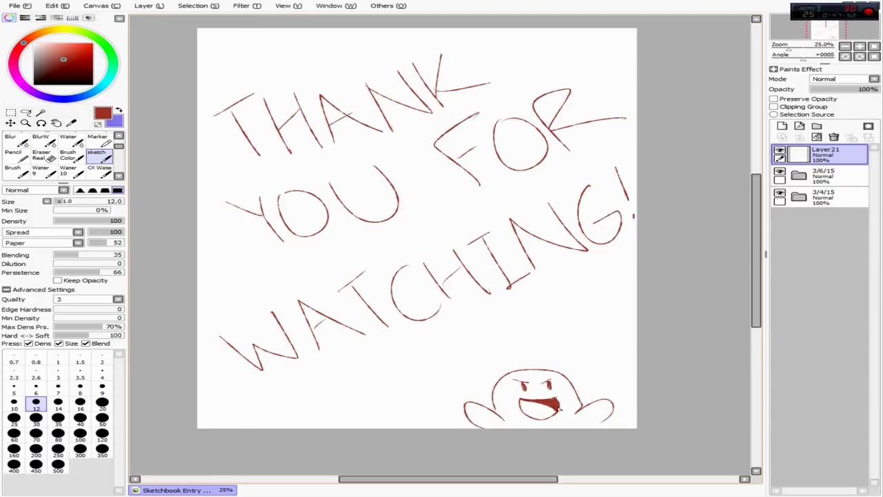
key(h)
key(h)
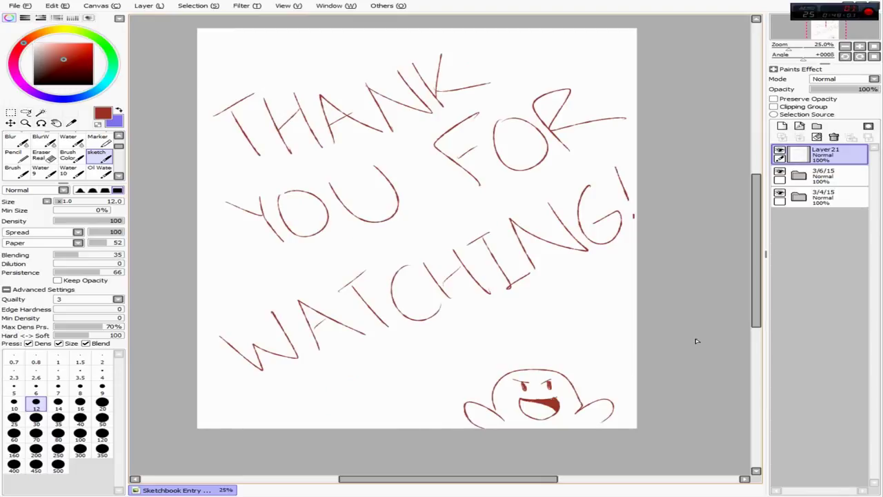